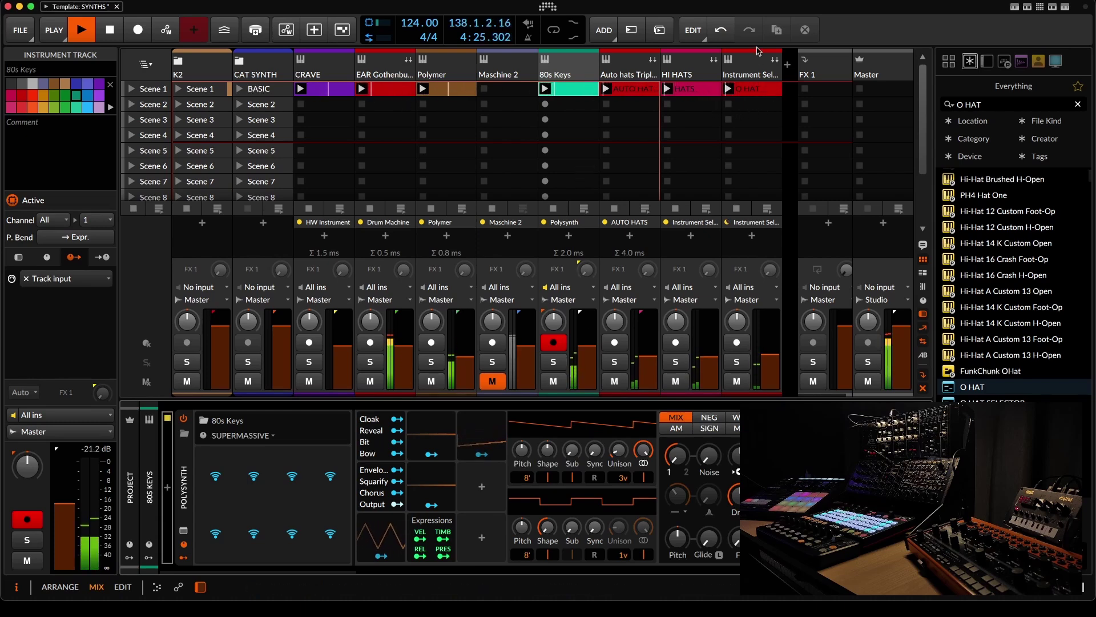
- Add a new instrument track after the last hat track and load the Phase-4 synth on it
{"action": "left_click", "coordinate": [763, 89]}
{"action": "double_click", "coordinate": [789, 95]}
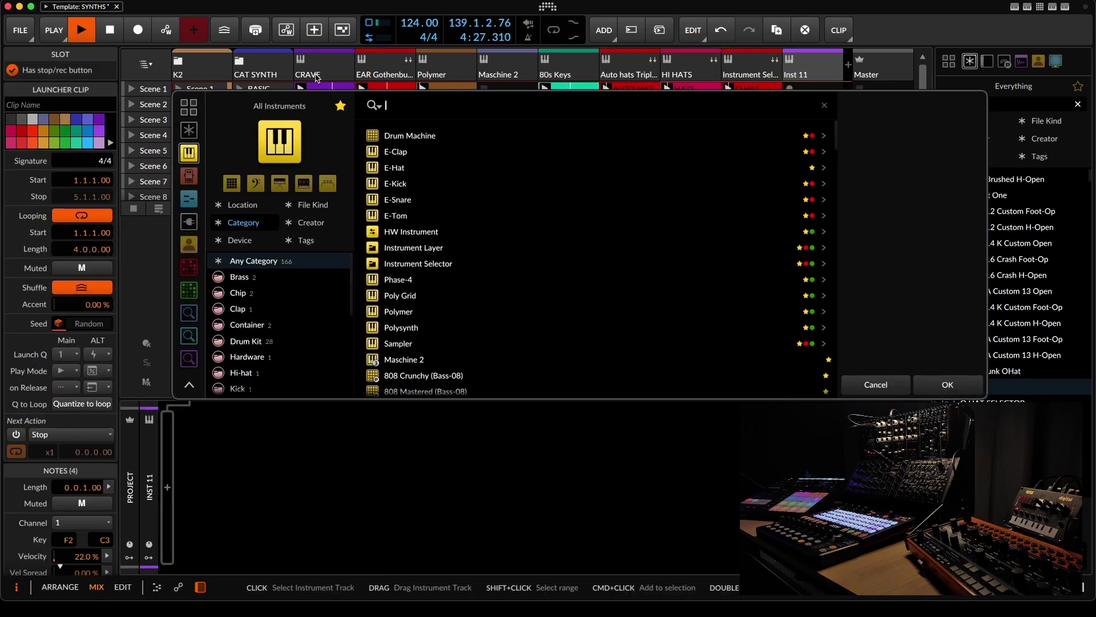
{"action": "type", "text": "POL"}
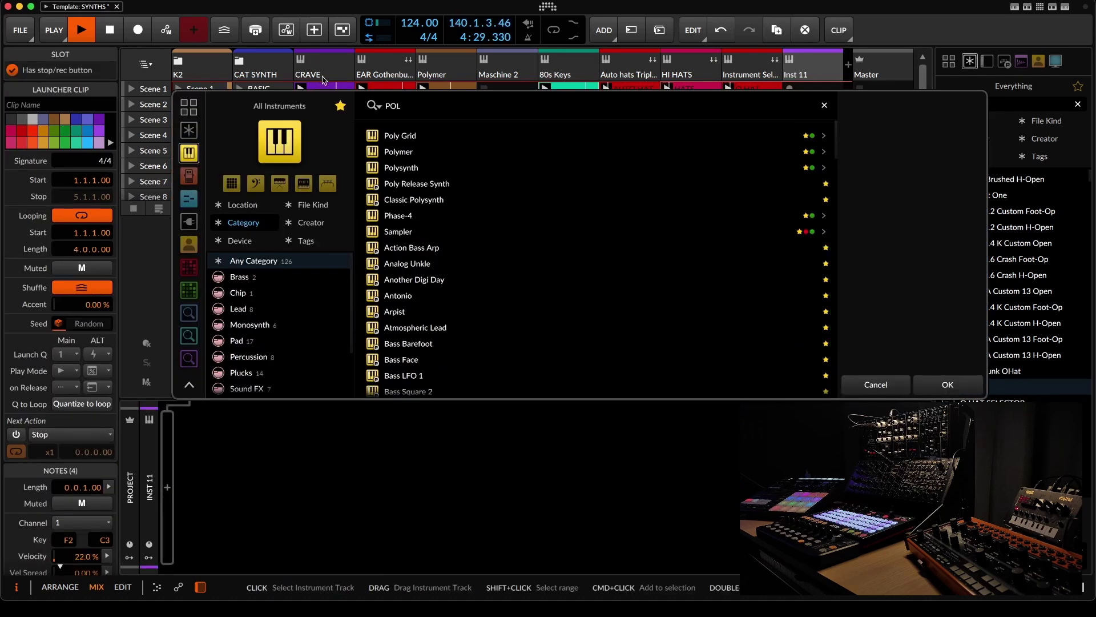
{"action": "double_click", "coordinate": [415, 218]}
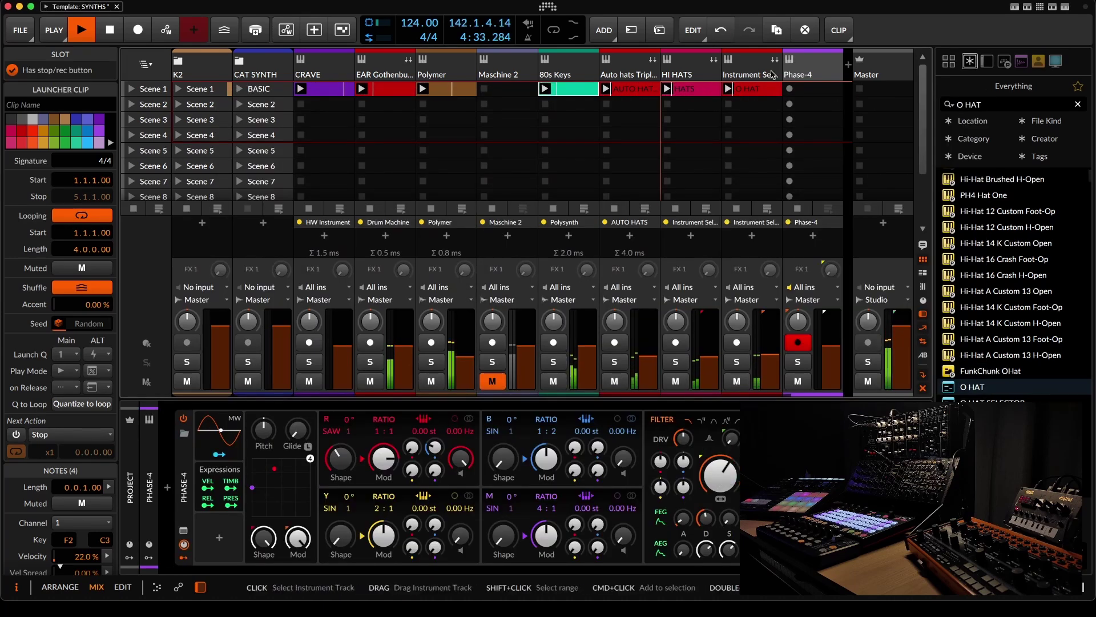
{"action": "left_click", "coordinate": [499, 72]}
{"action": "double_click", "coordinate": [498, 74]}
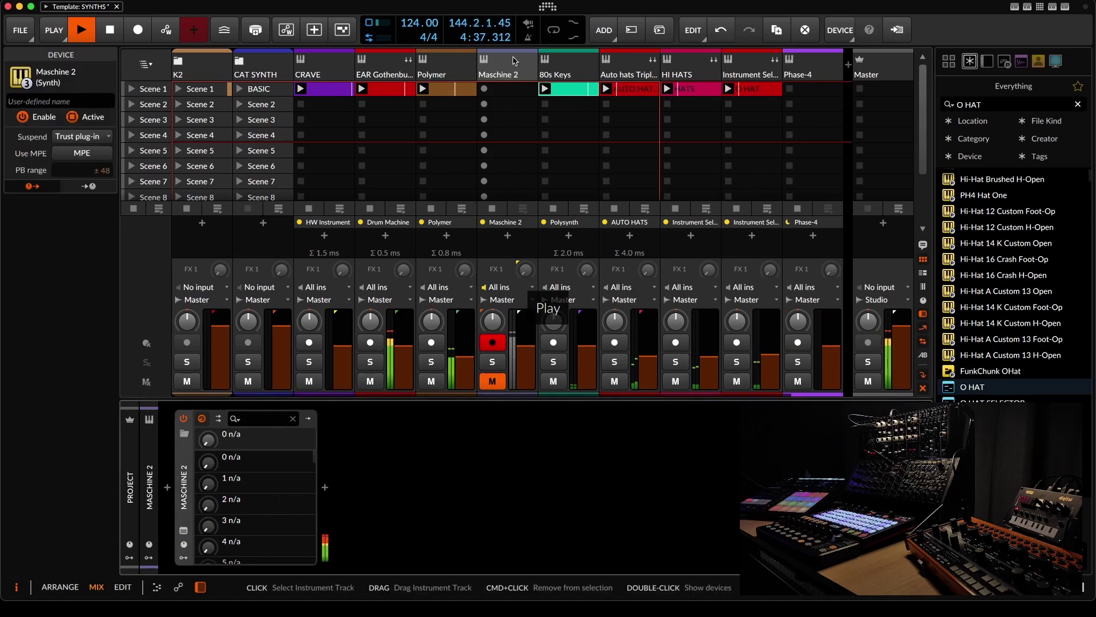
{"action": "left_click", "coordinate": [441, 75]}
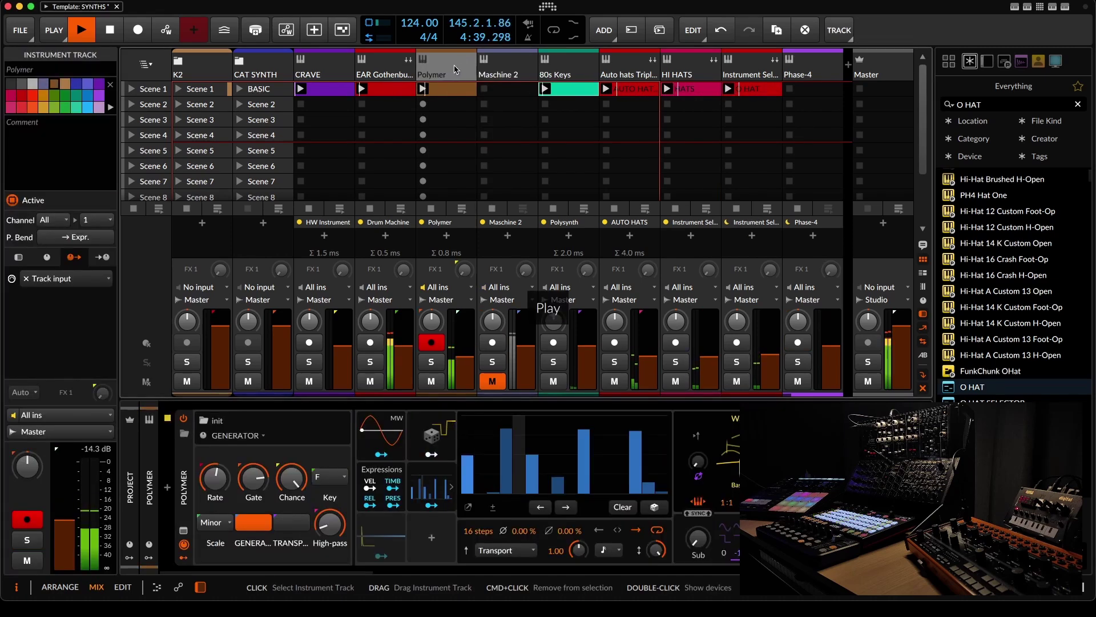
- Load the FM BASS 1 preset into Phase-4, including non-favourite presets and filtering them by creator
{"action": "left_click", "coordinate": [805, 73]}
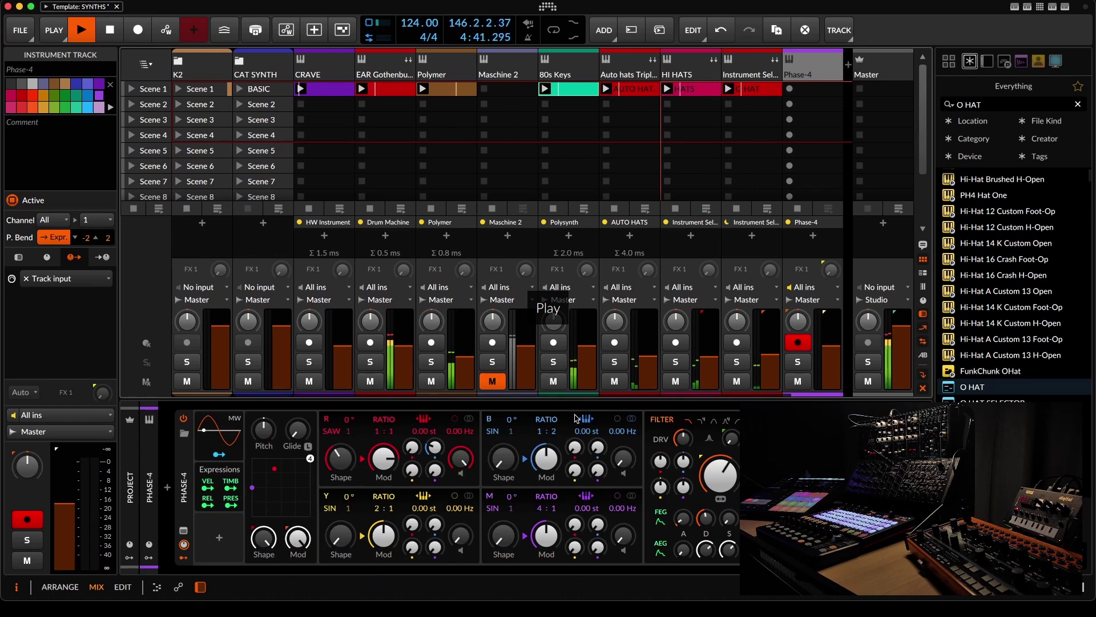
{"action": "left_click", "coordinate": [220, 430]}
{"action": "left_click", "coordinate": [184, 433]}
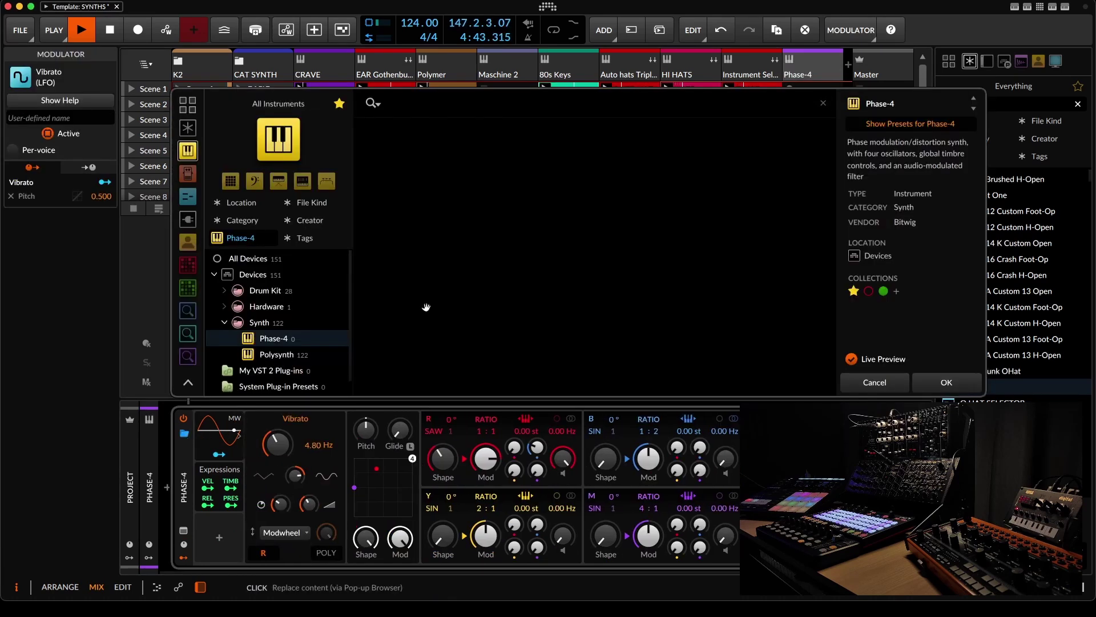
{"action": "left_click", "coordinate": [337, 104]}
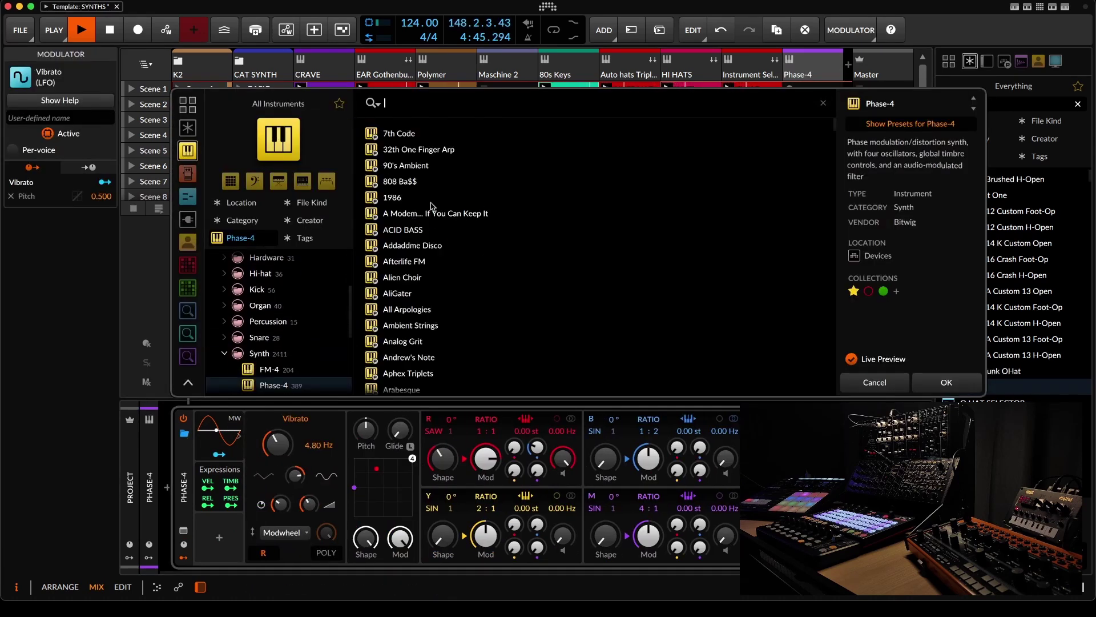
{"action": "left_click", "coordinate": [321, 225]}
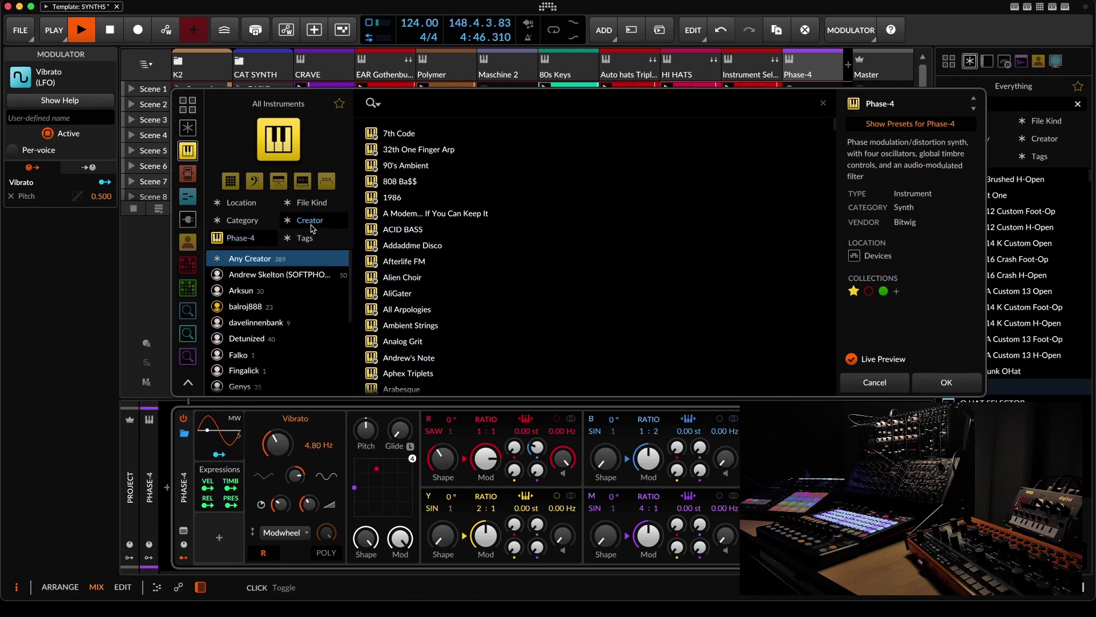
{"action": "left_click", "coordinate": [265, 309]}
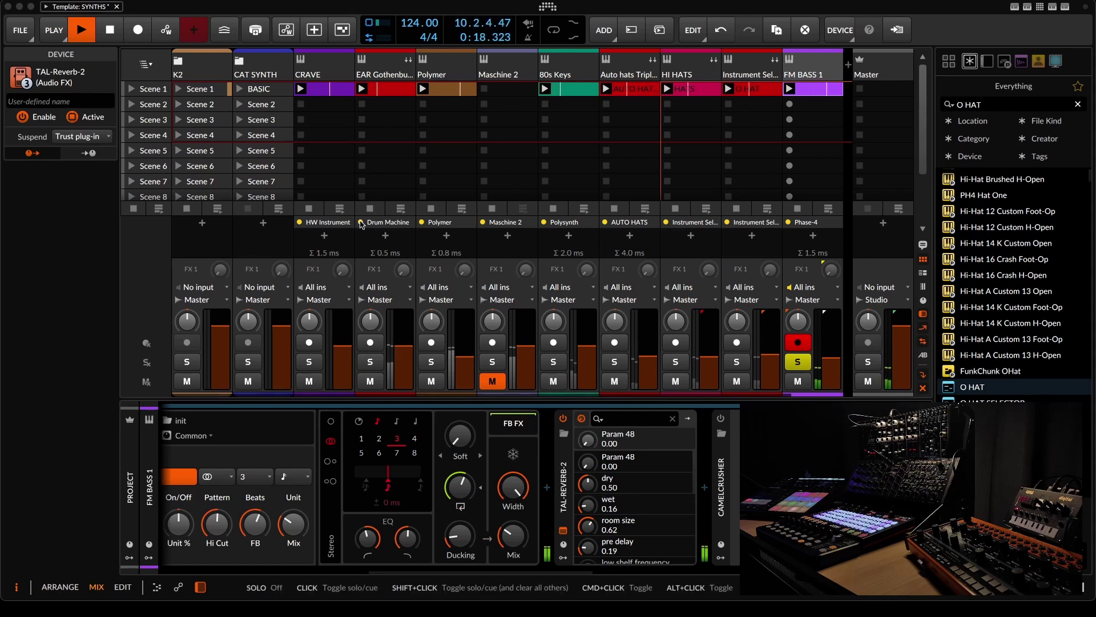
- Check the Phase-4 settings of the FM BASS 1 track and take the track out of solo
{"action": "left_click_drag", "start_coordinate": [507, 573], "coordinate": [297, 573]}
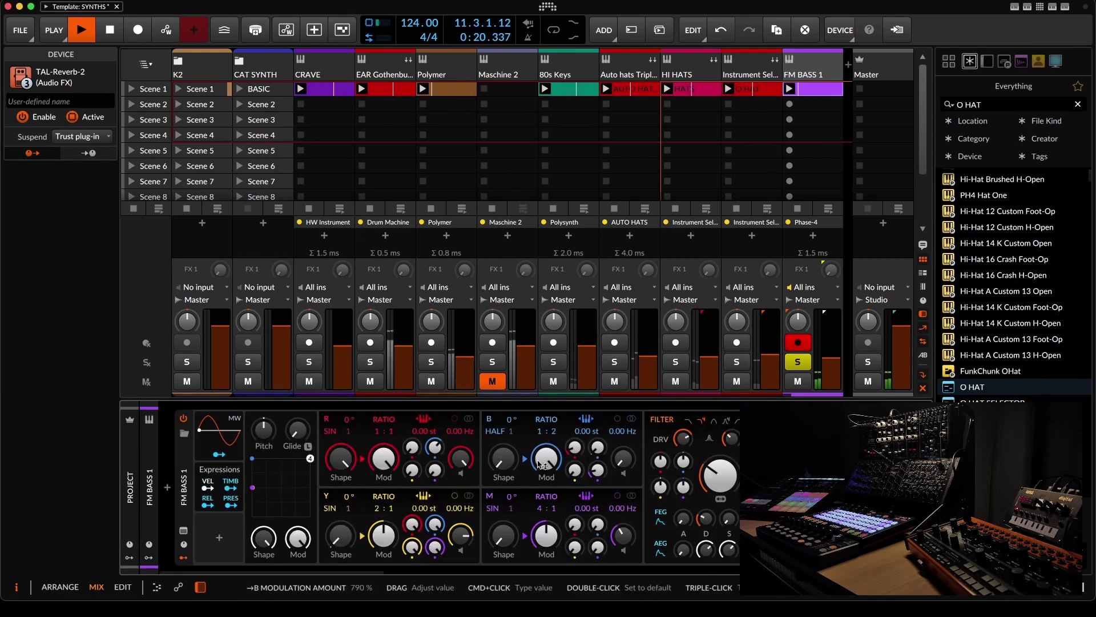
{"action": "left_click_drag", "start_coordinate": [411, 448], "coordinate": [438, 453]}
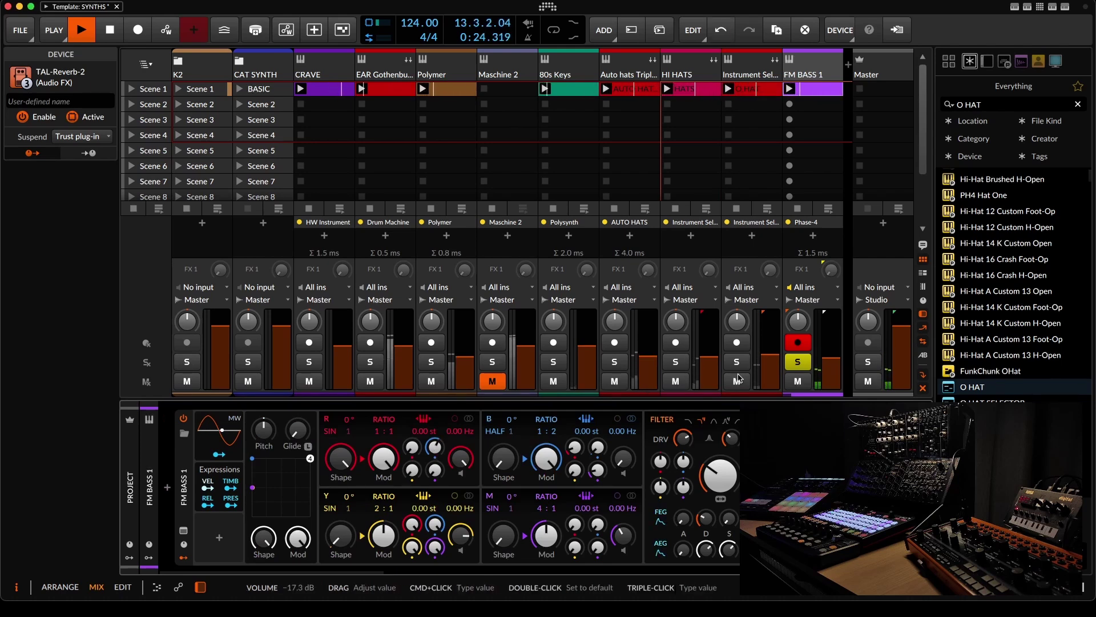
{"action": "left_click", "coordinate": [798, 361]}
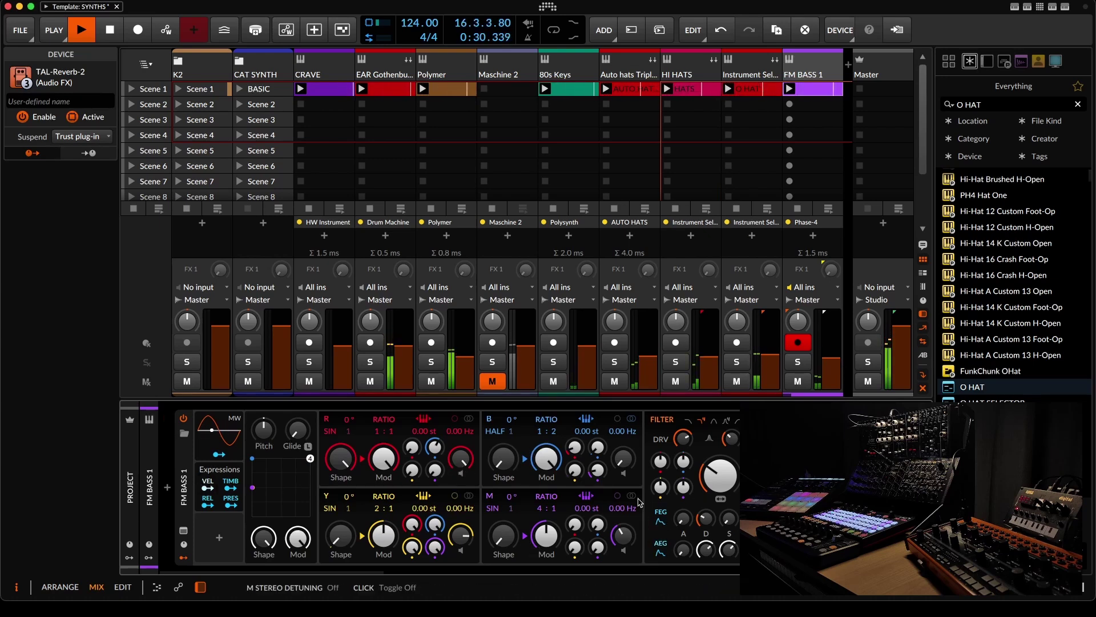
- Set the band 1 low-cut frequency of the EQ-5 on the FM BASS 1 track to 170 Hz
{"action": "left_click_drag", "start_coordinate": [310, 569], "coordinate": [636, 560]}
{"action": "left_click_drag", "start_coordinate": [503, 538], "coordinate": [512, 521]}
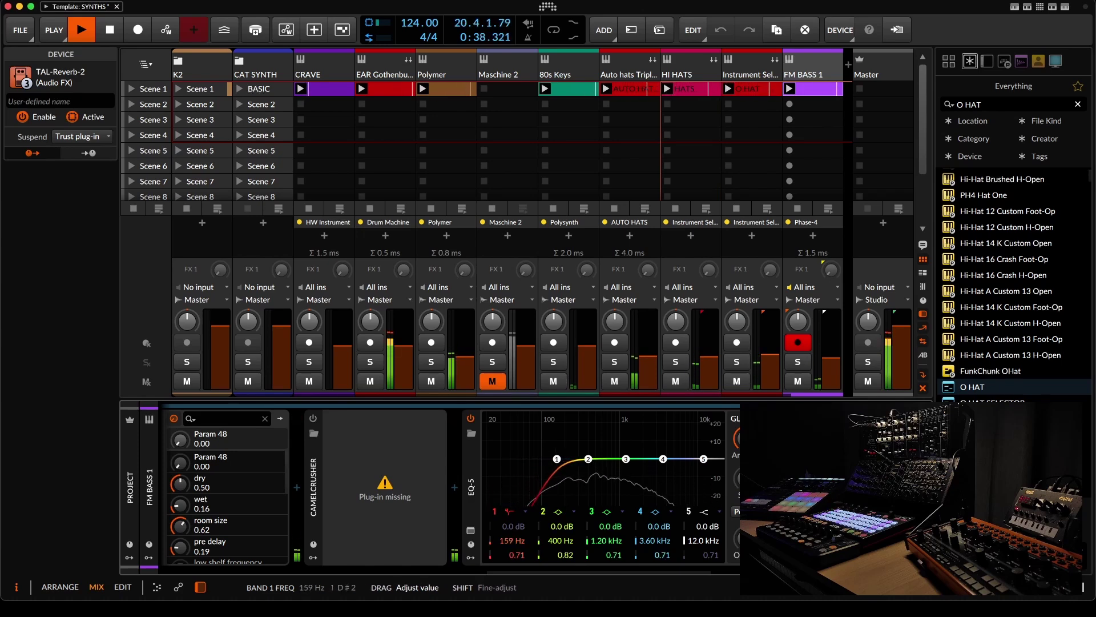
{"action": "left_click_drag", "start_coordinate": [512, 502], "coordinate": [513, 504]}
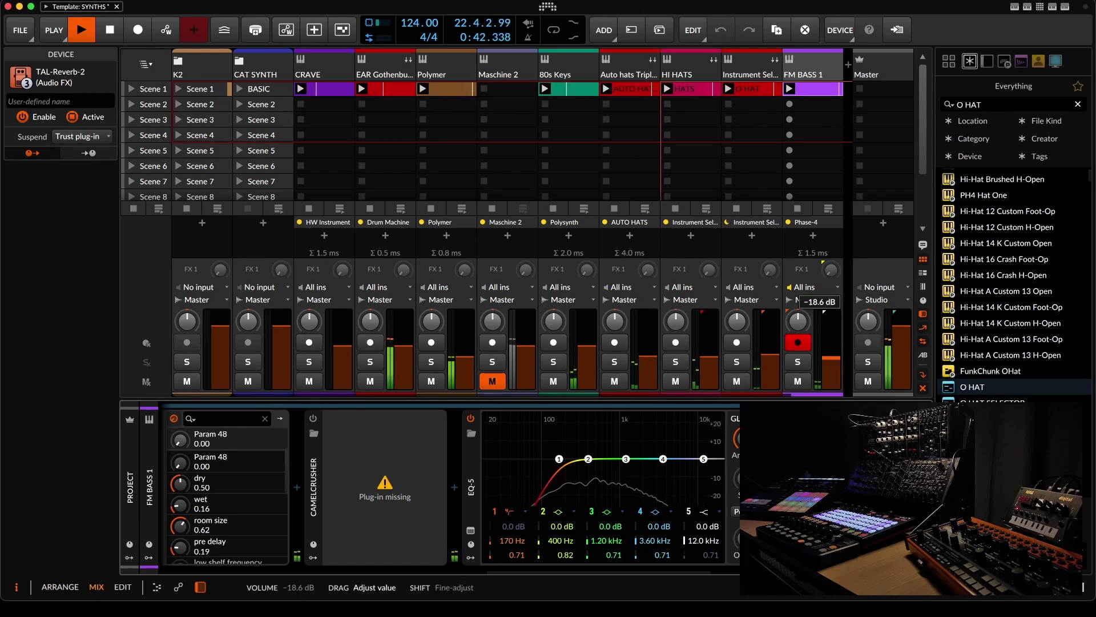
- Lower the FM BASS 1 track volume to about -18.6 dB and delete the missing CamelCrusher plug-in from its device chain
{"action": "left_click_drag", "start_coordinate": [828, 364], "coordinate": [828, 366]}
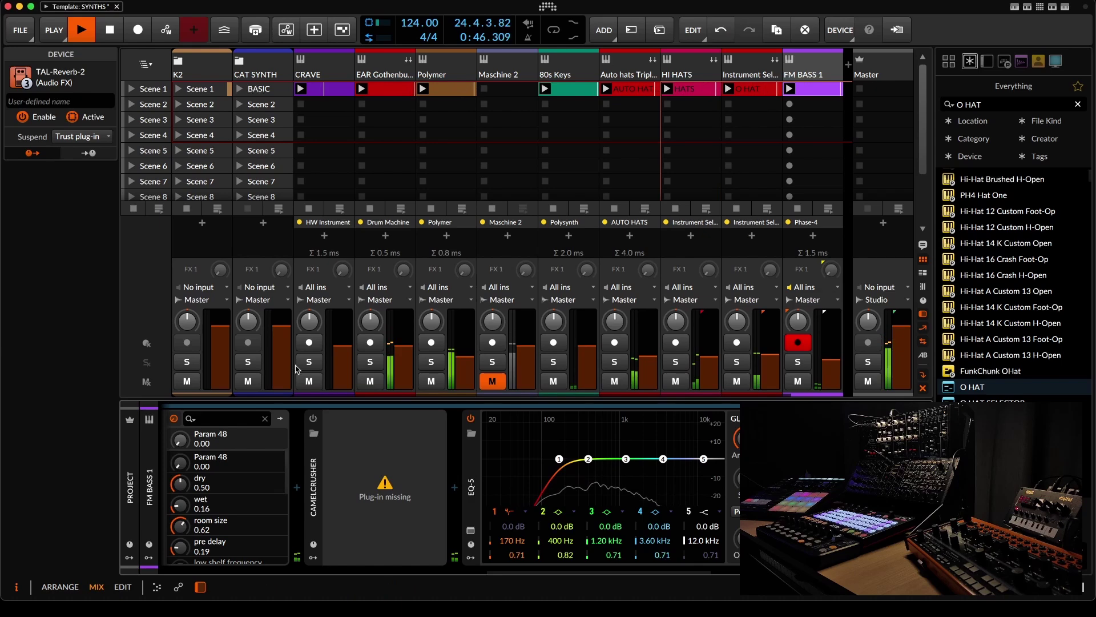
{"action": "left_click", "coordinate": [312, 469]}
{"action": "key", "text": "Delete"}
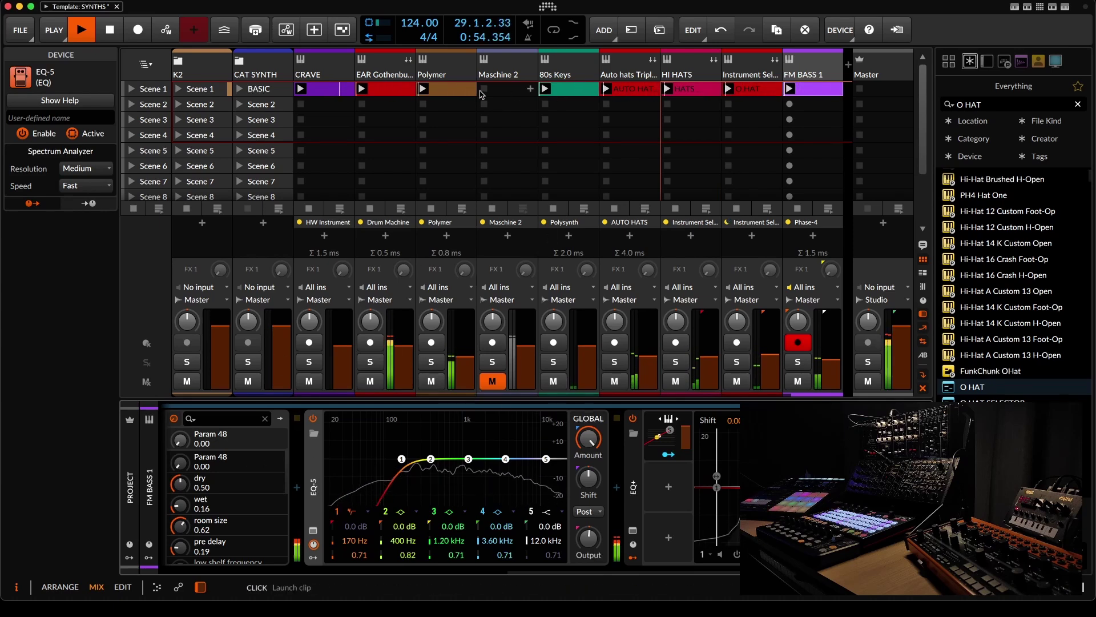
{"action": "left_click", "coordinate": [561, 59]}
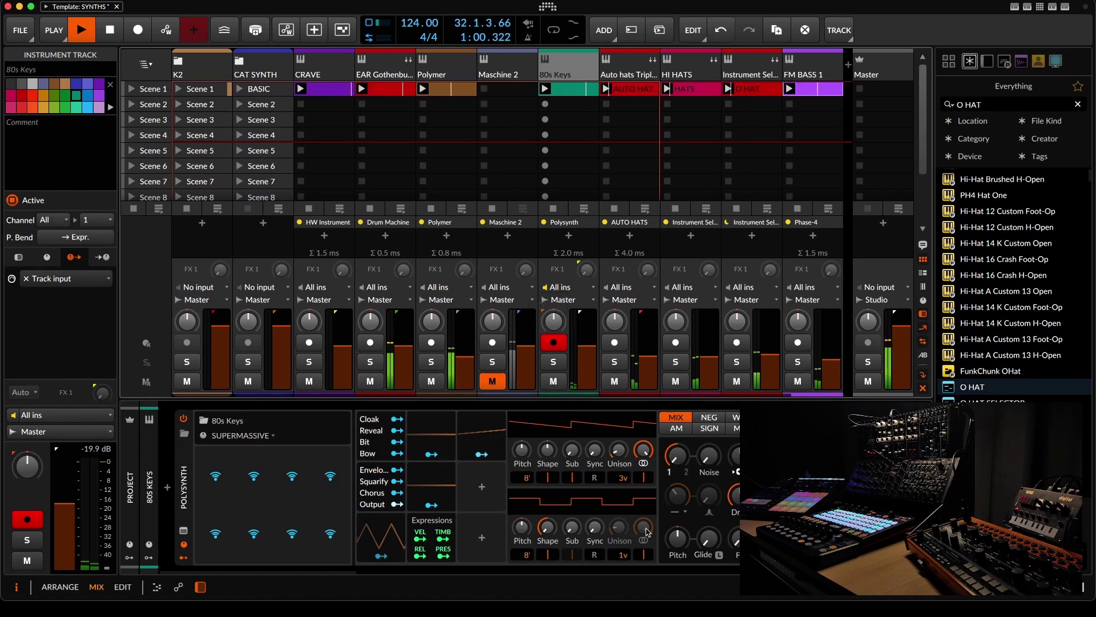
{"action": "left_click", "coordinate": [410, 572]}
{"action": "scroll", "coordinate": [411, 574], "scroll_direction": "left", "scroll_amount": 5}
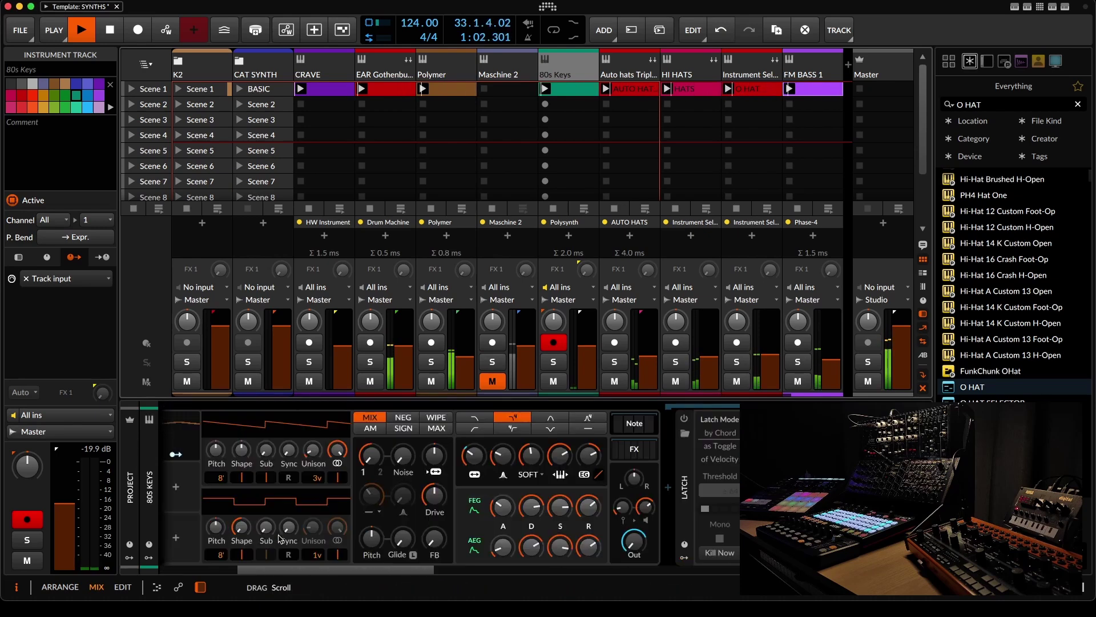
{"action": "scroll", "coordinate": [274, 534], "scroll_direction": "right", "scroll_amount": 10}
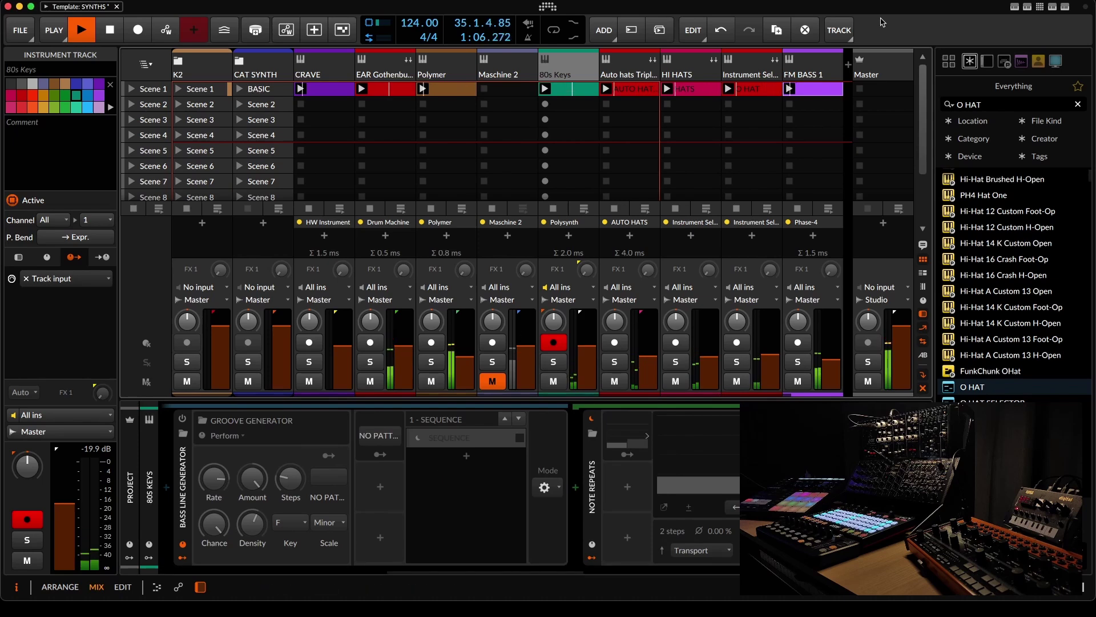
- Search the browser for VOC to add the Ambient Vocal 2 sampler track, and adjust its glide time
{"action": "left_click_drag", "start_coordinate": [991, 103], "coordinate": [836, 100]}
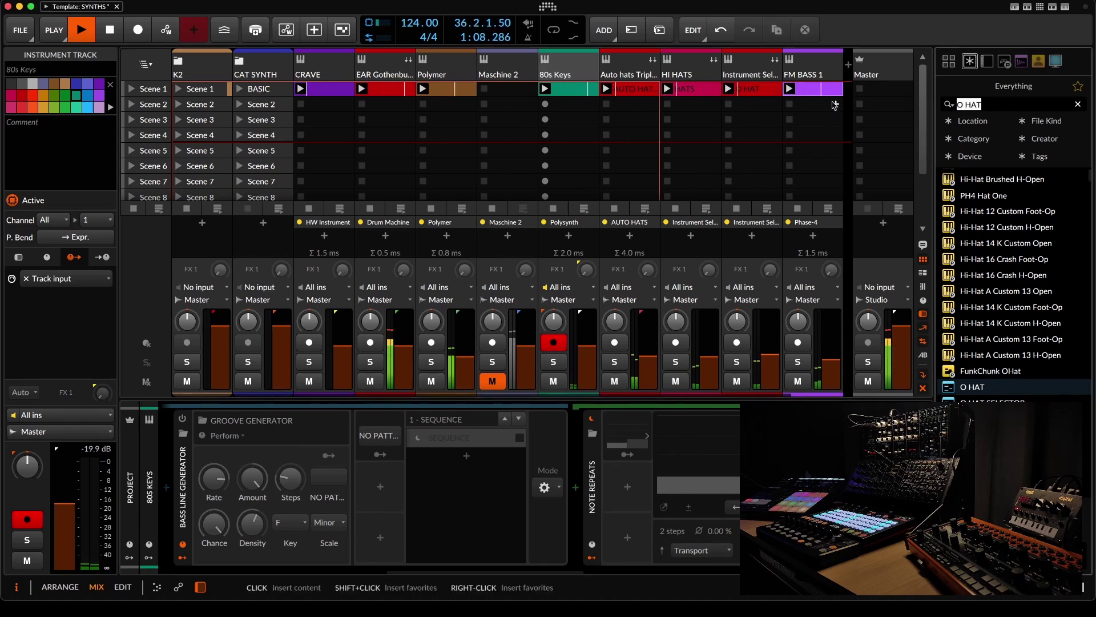
{"action": "type", "text": "VOC"}
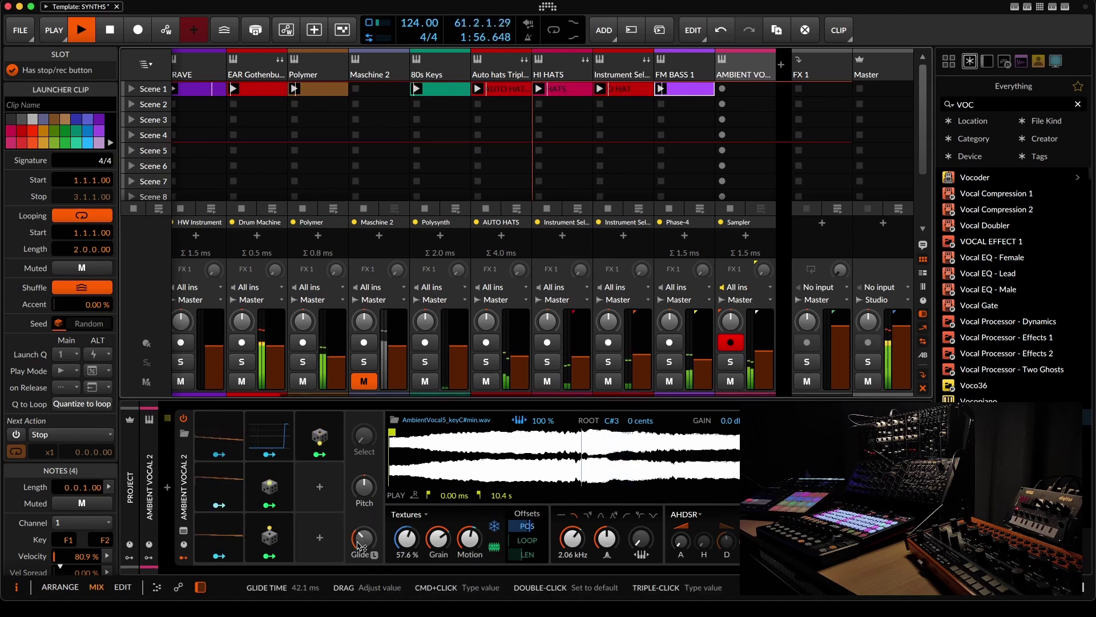
{"action": "left_click_drag", "start_coordinate": [358, 542], "coordinate": [357, 541]}
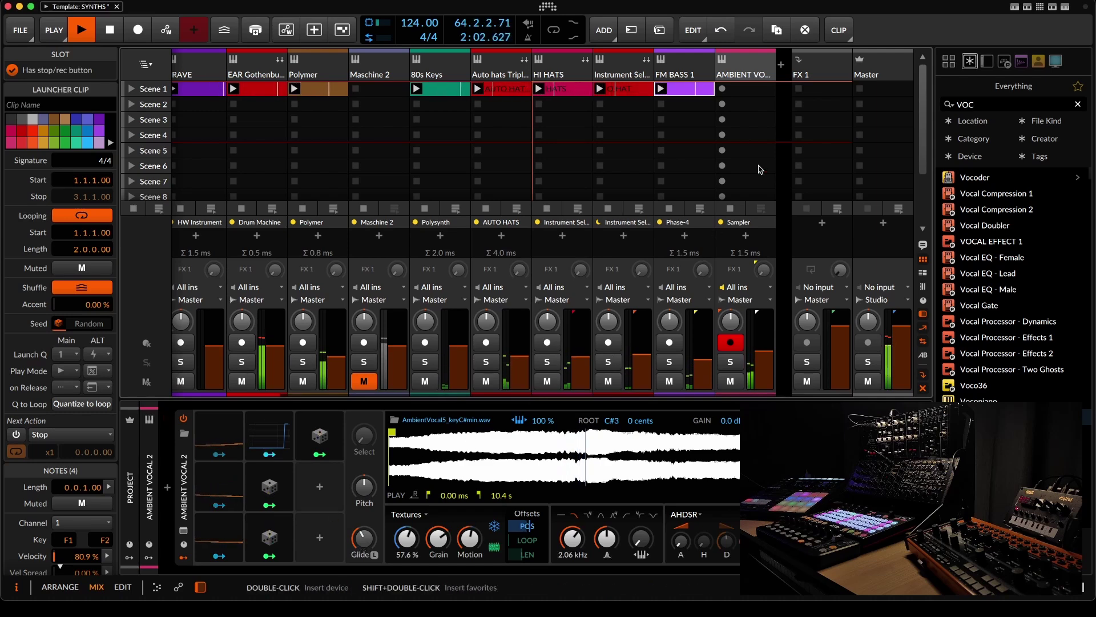
- Record a Scene 1 clip on the ambient vocal track with the Sampler filter cutoff at 2.78 kHz, and trigger recording in Scene 2
{"action": "left_click", "coordinate": [722, 90]}
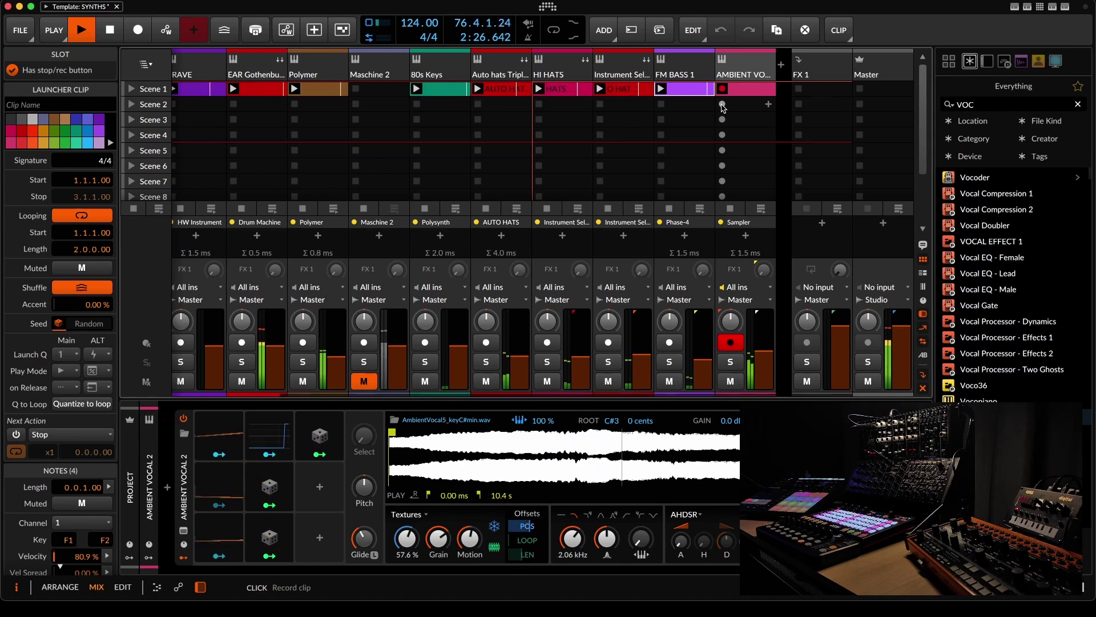
{"action": "left_click_drag", "start_coordinate": [571, 550], "coordinate": [569, 546]}
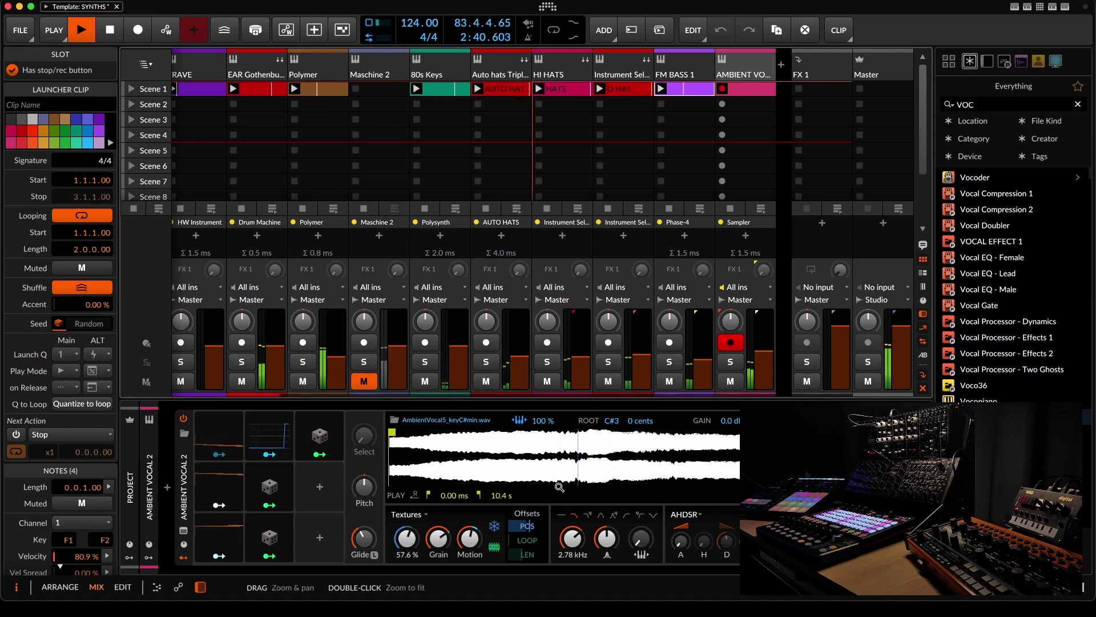
{"action": "left_click", "coordinate": [723, 104]}
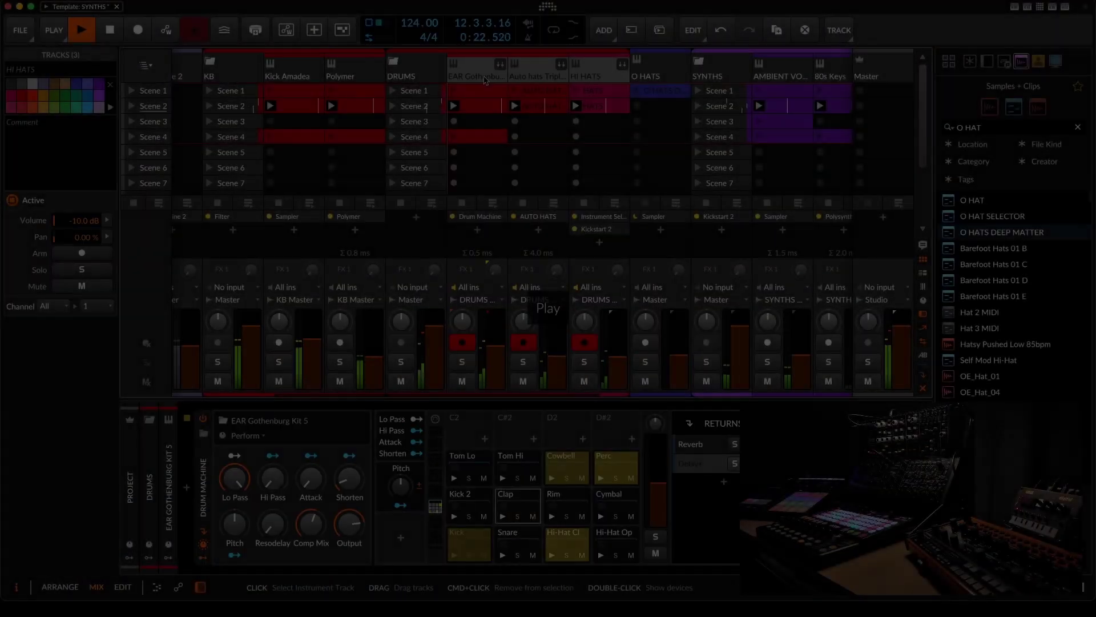
- Colour the EAR Gothenburg, Auto hats and HI HATS tracks and their DRUMS group orange
{"action": "right_click", "coordinate": [485, 80]}
{"action": "left_click", "coordinate": [557, 97]}
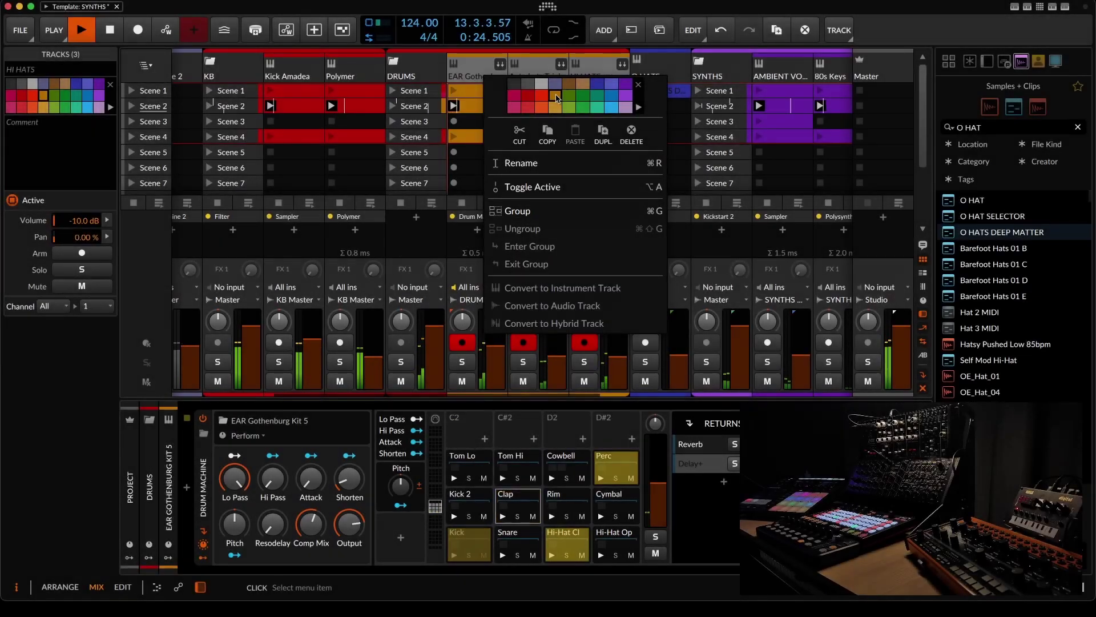
{"action": "key", "text": "Escape"}
{"action": "right_click", "coordinate": [423, 74]}
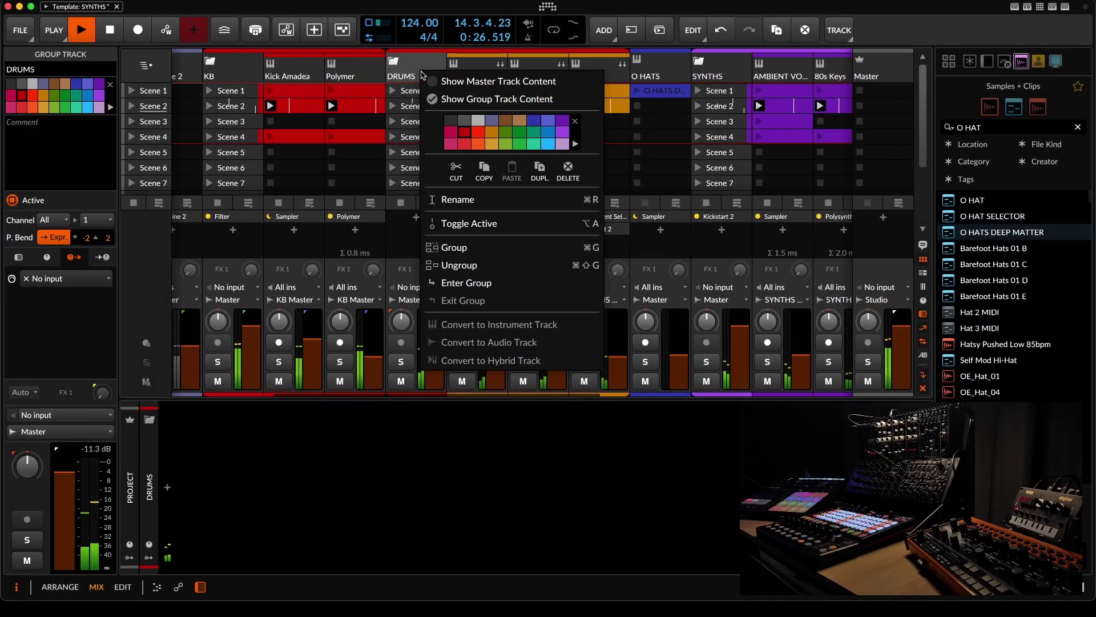
{"action": "left_click", "coordinate": [493, 131]}
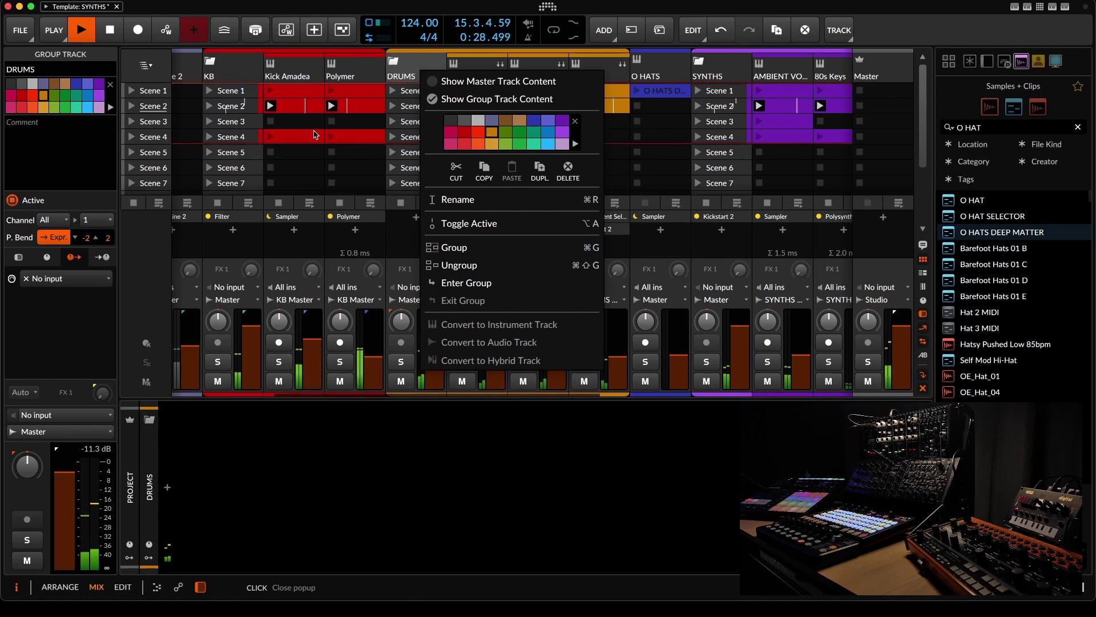
- Launch Scene 4 and shorten the loop of the 303 Seq clip in that scene to two bars
{"action": "left_click", "coordinate": [133, 138]}
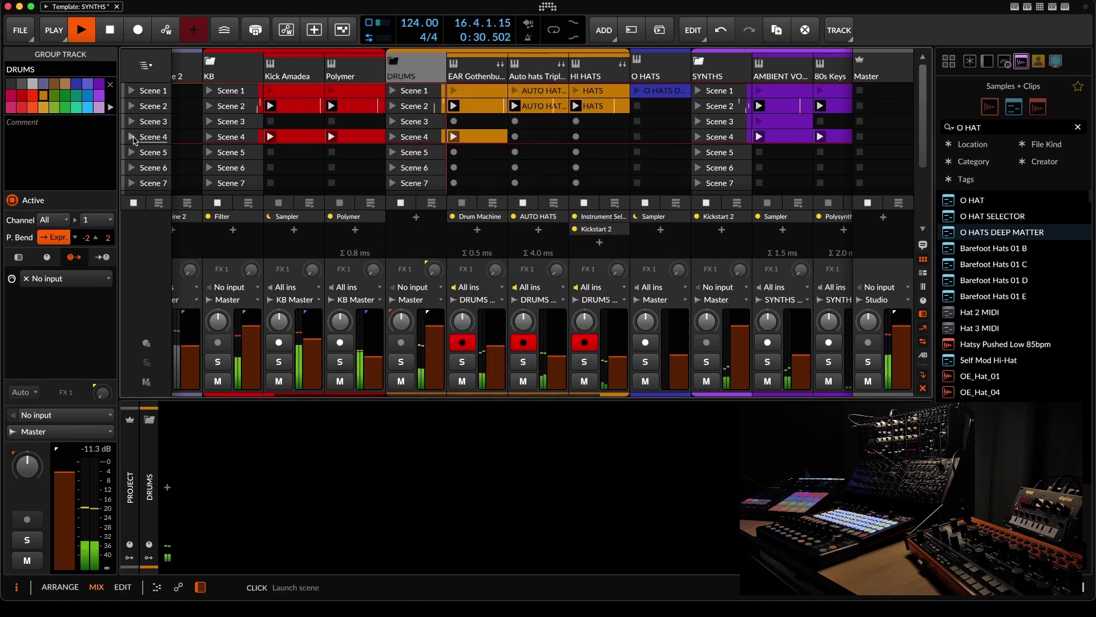
{"action": "scroll", "coordinate": [563, 383], "scroll_direction": "right", "scroll_amount": 6}
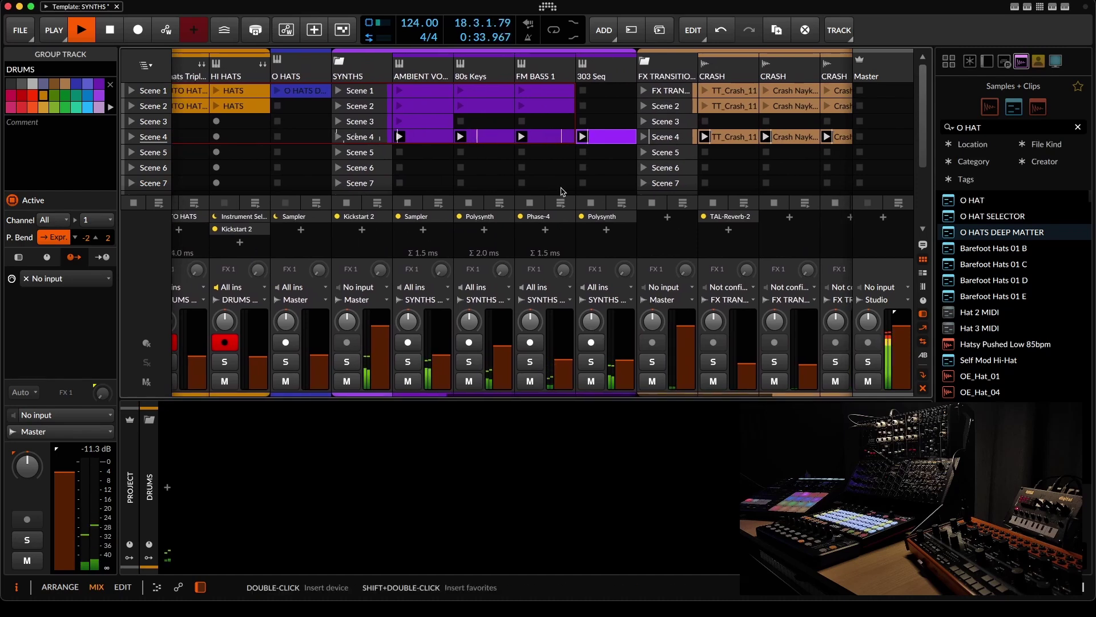
{"action": "double_click", "coordinate": [625, 139]}
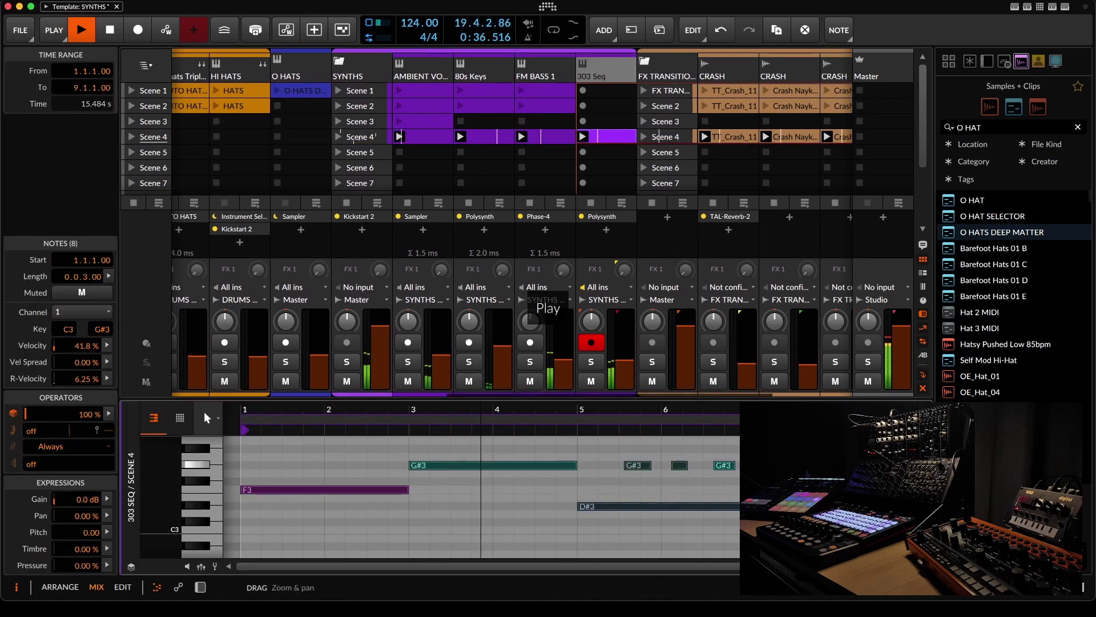
{"action": "left_click_drag", "start_coordinate": [913, 416], "coordinate": [406, 420]}
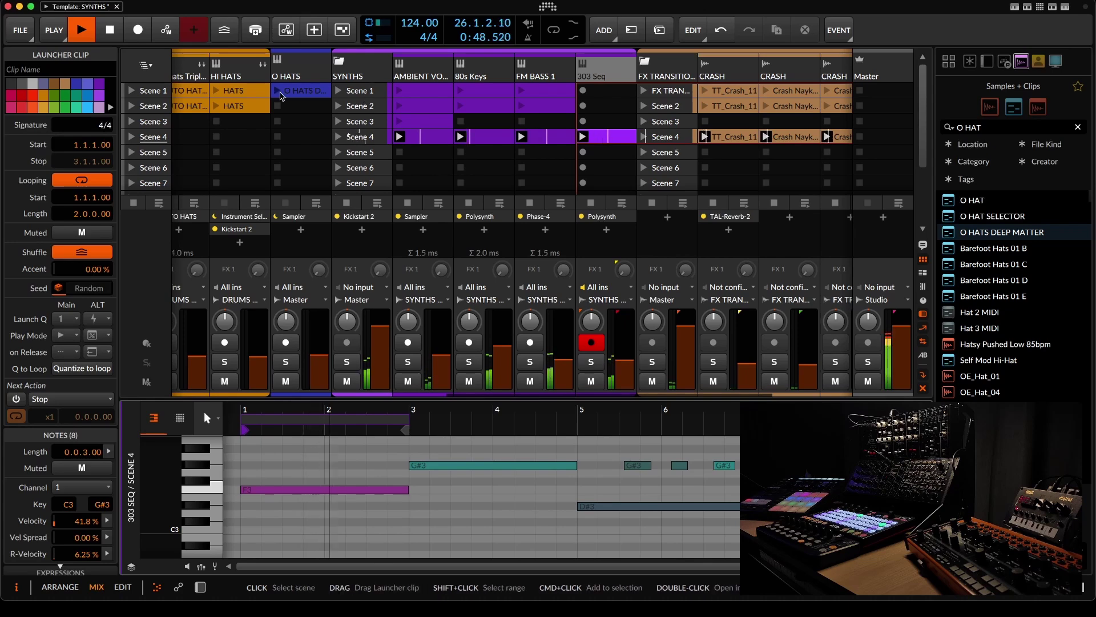
{"action": "left_click", "coordinate": [587, 76]}
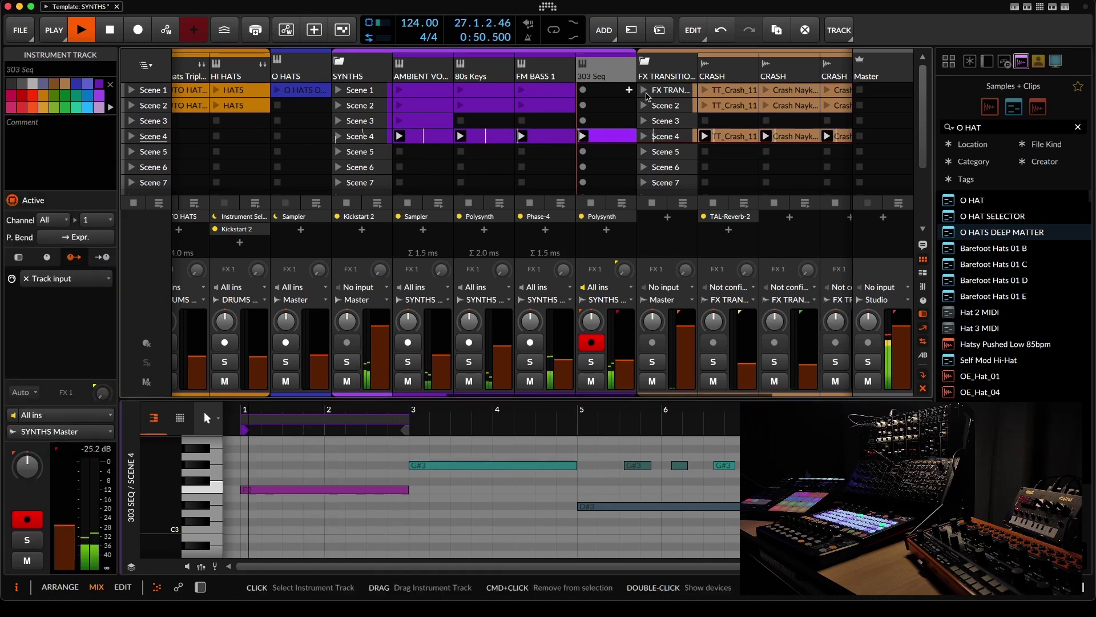
{"action": "scroll", "coordinate": [644, 65], "scroll_direction": "left", "scroll_amount": 5}
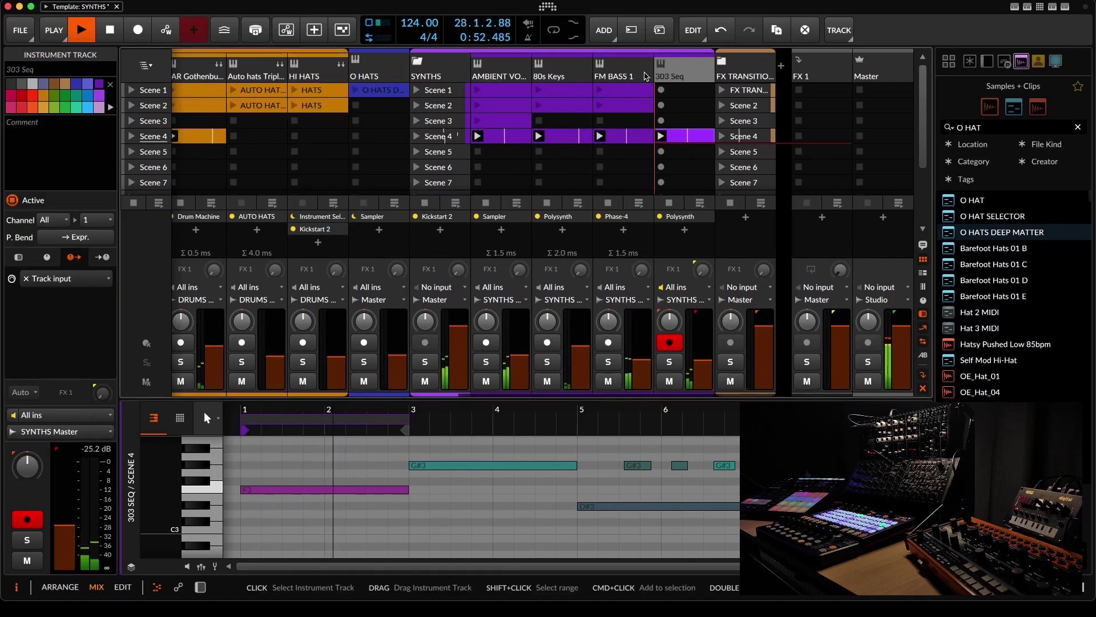
- Move the O HATS track into the DRUMS group, placing it after HI HATS
{"action": "scroll", "coordinate": [569, 103], "scroll_direction": "left", "scroll_amount": 8}
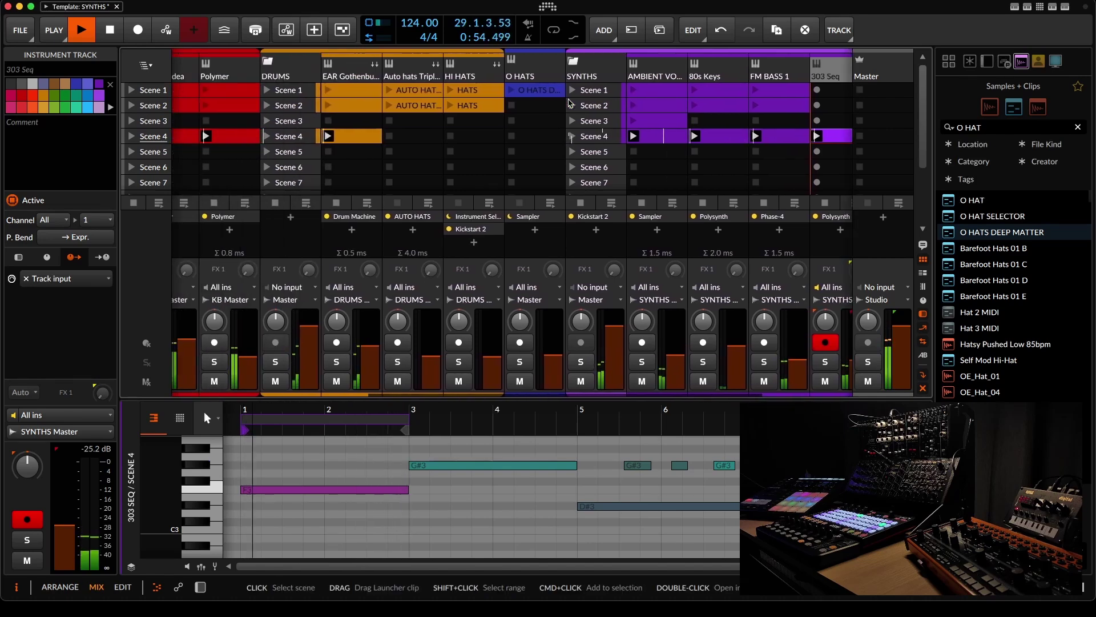
{"action": "left_click", "coordinate": [620, 77]}
{"action": "left_click_drag", "start_coordinate": [618, 76], "coordinate": [616, 77]}
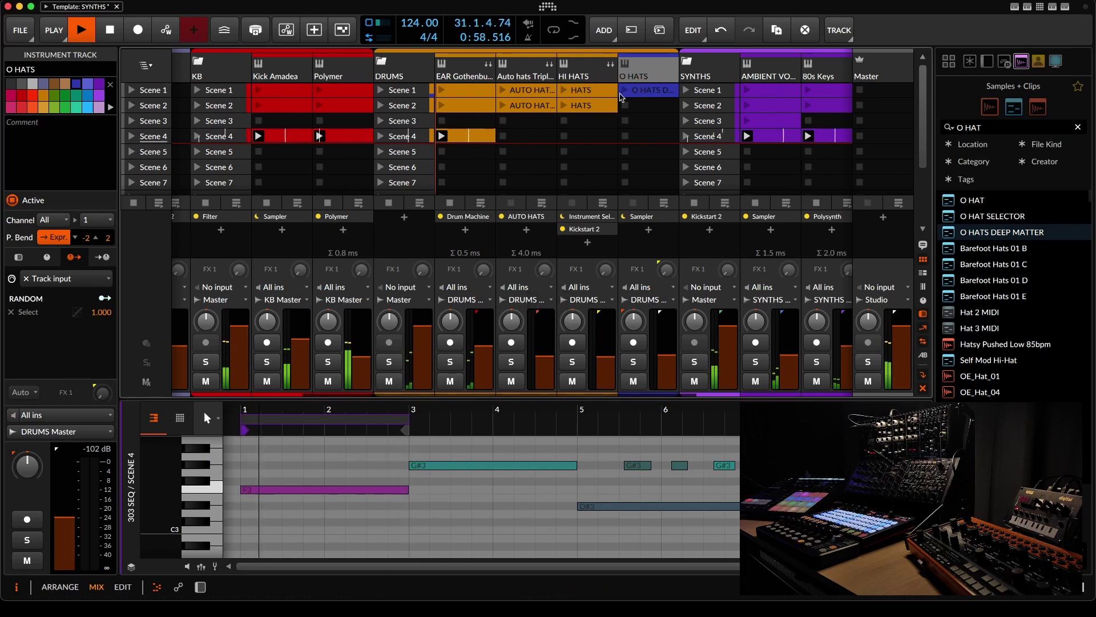
- Launch the DRUMS group's Scene 1 clips and capture the currently playing clips as Scene 5
{"action": "left_click", "coordinate": [381, 89]}
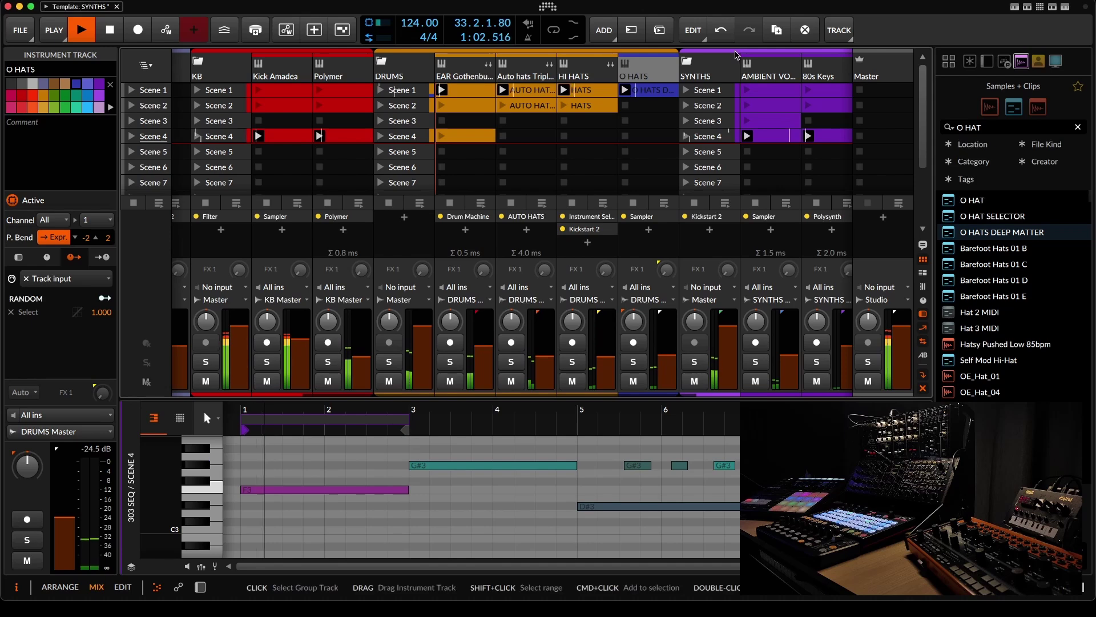
{"action": "left_click", "coordinate": [667, 37]}
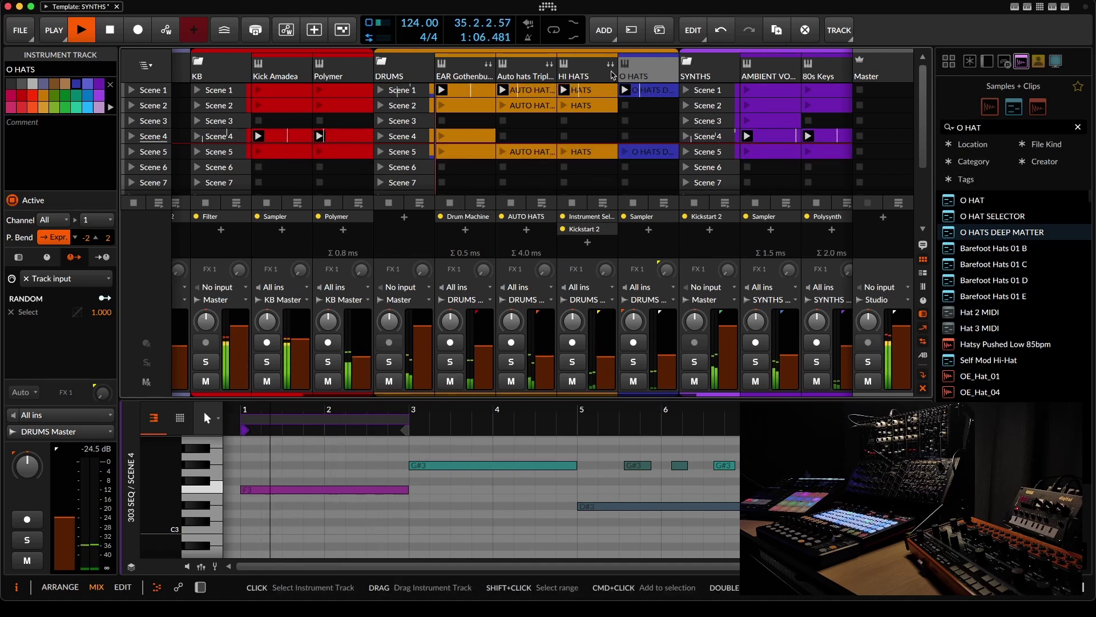
- Colour the O HATS track orange to match the DRUMS group
{"action": "left_click", "coordinate": [648, 90]}
{"action": "left_click", "coordinate": [646, 77]}
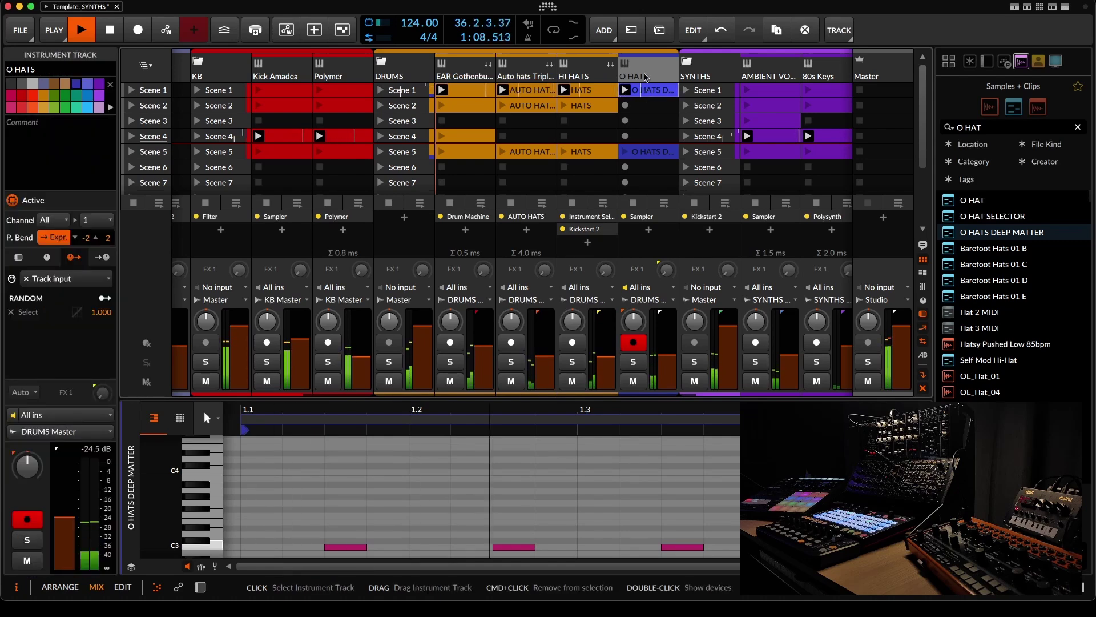
{"action": "right_click", "coordinate": [645, 77]}
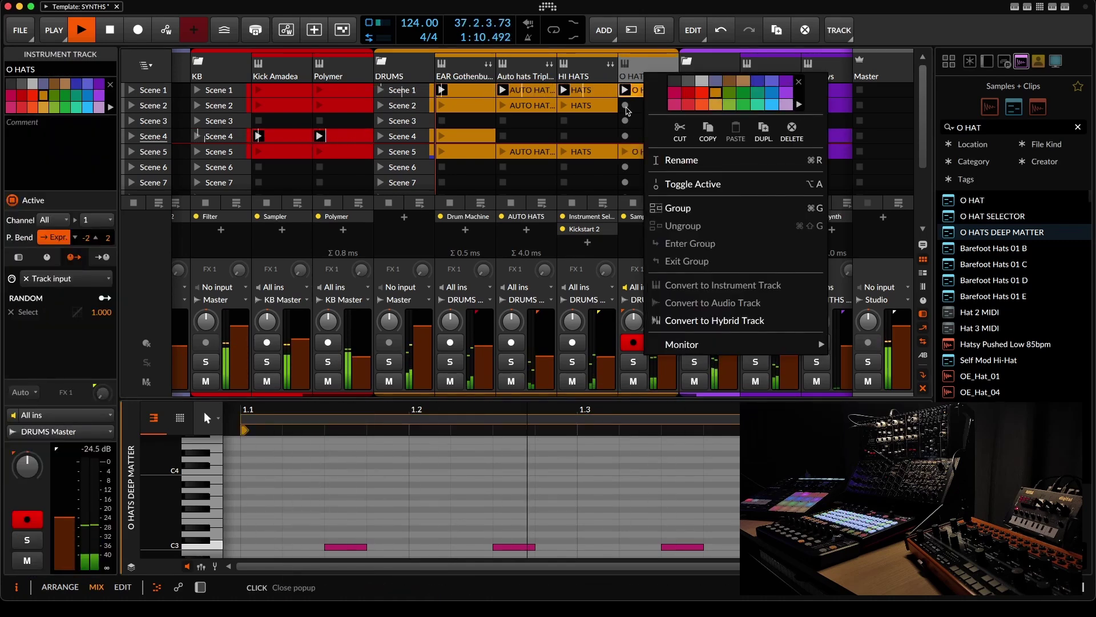
{"action": "left_click", "coordinate": [715, 101]}
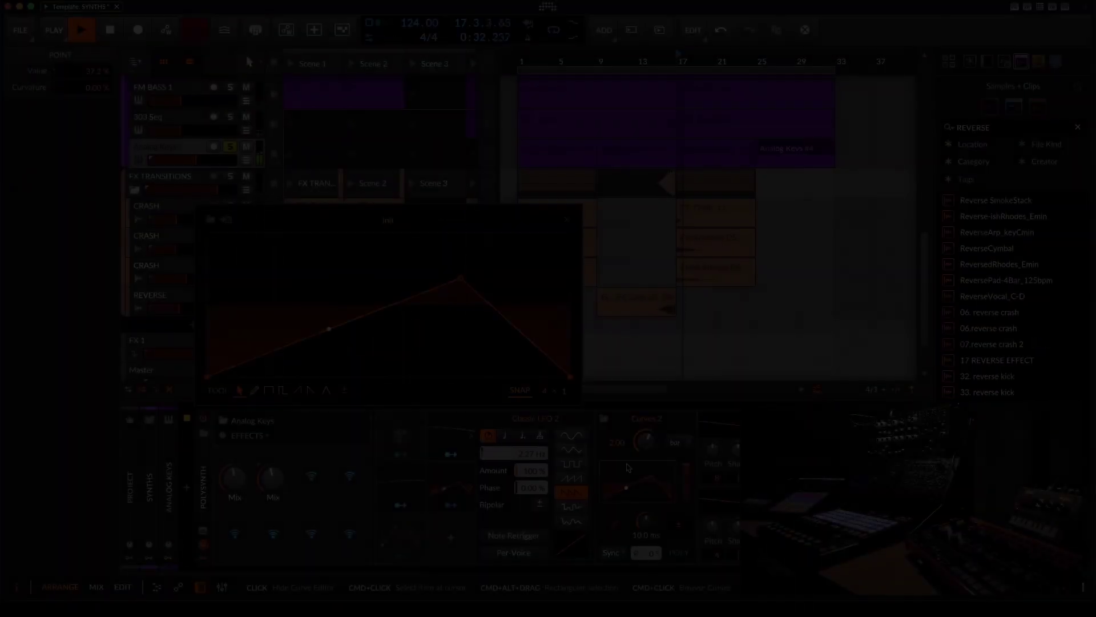
- Make the Analog Keys Curves 2 modulator a unipolar, centred triangle peaking at 54.4%, close its editor, and unsolo the track
{"action": "left_click_drag", "start_coordinate": [460, 278], "coordinate": [470, 249]}
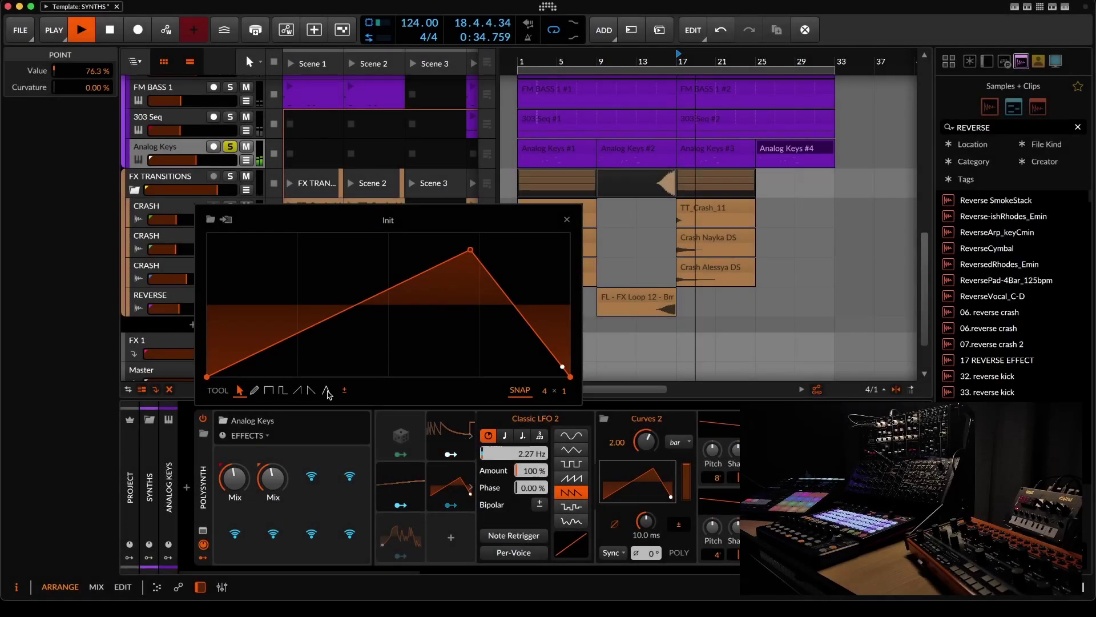
{"action": "left_click", "coordinate": [344, 390]}
{"action": "left_click_drag", "start_coordinate": [472, 253], "coordinate": [388, 288]}
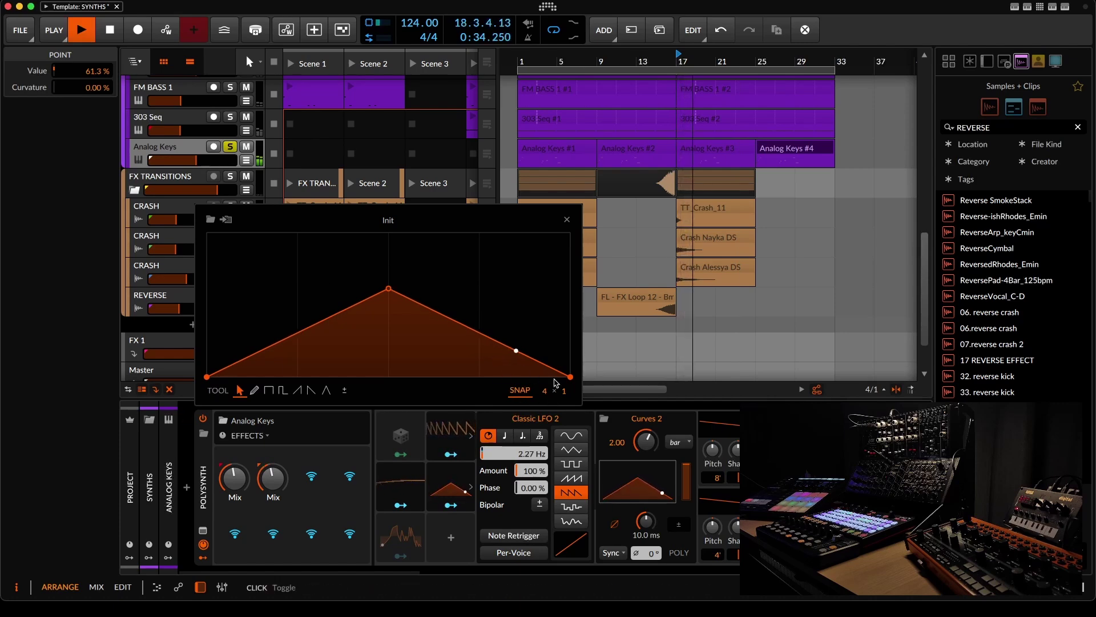
{"action": "left_click_drag", "start_coordinate": [382, 283], "coordinate": [384, 296]}
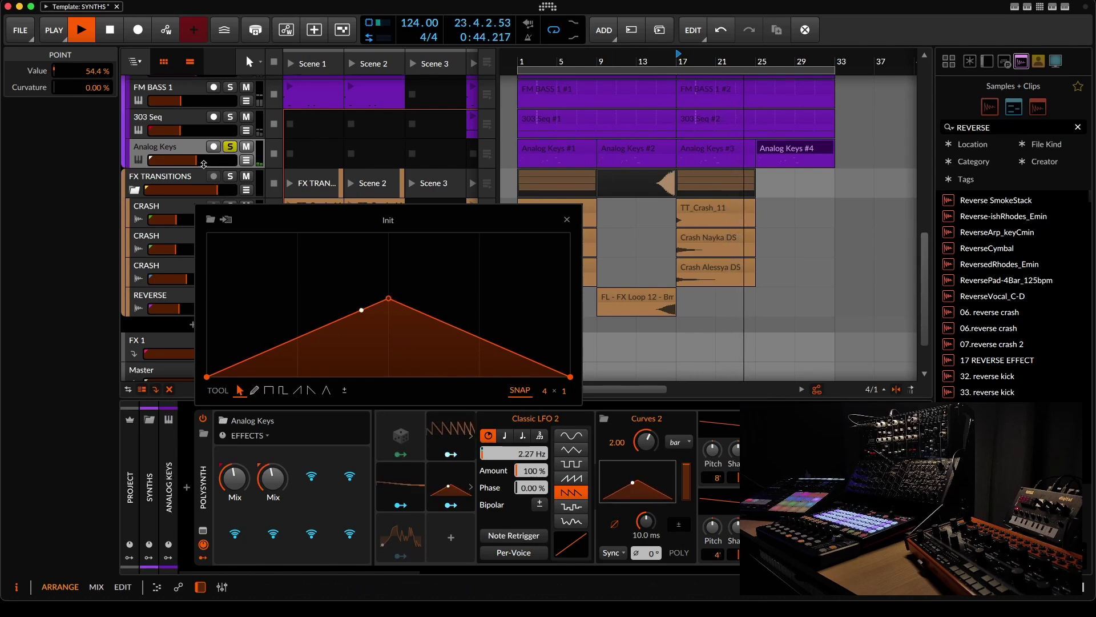
{"action": "left_click", "coordinate": [567, 219]}
{"action": "left_click", "coordinate": [230, 147]}
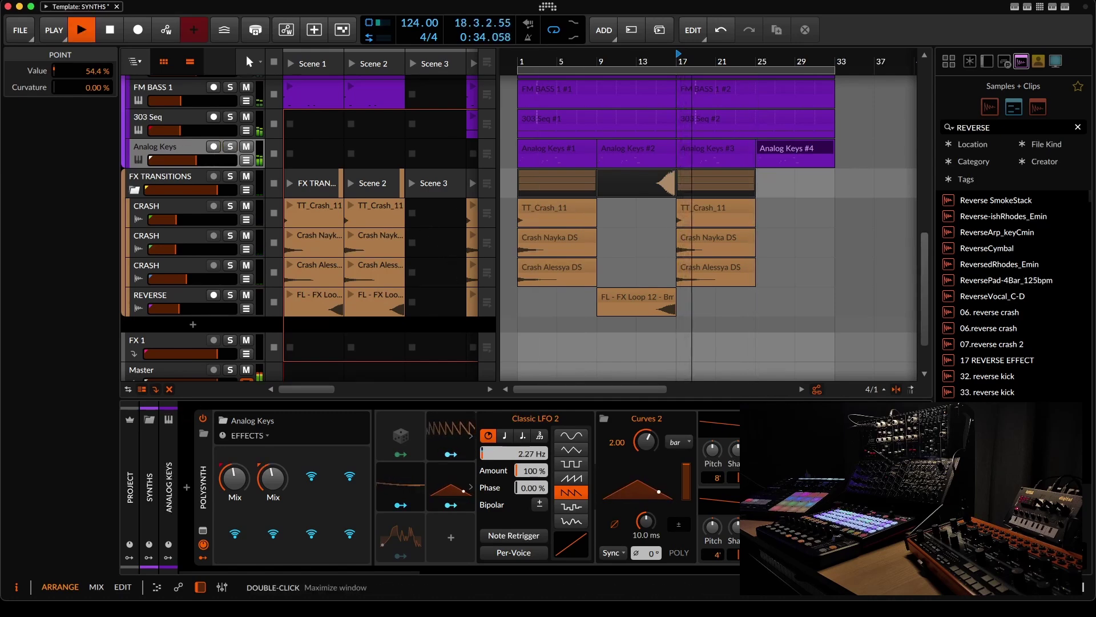
- Review the Analog Keys Polysynth settings and the arranged clips of all track groups down to the Master filter automation
{"action": "left_click_drag", "start_coordinate": [414, 572], "coordinate": [458, 567]}
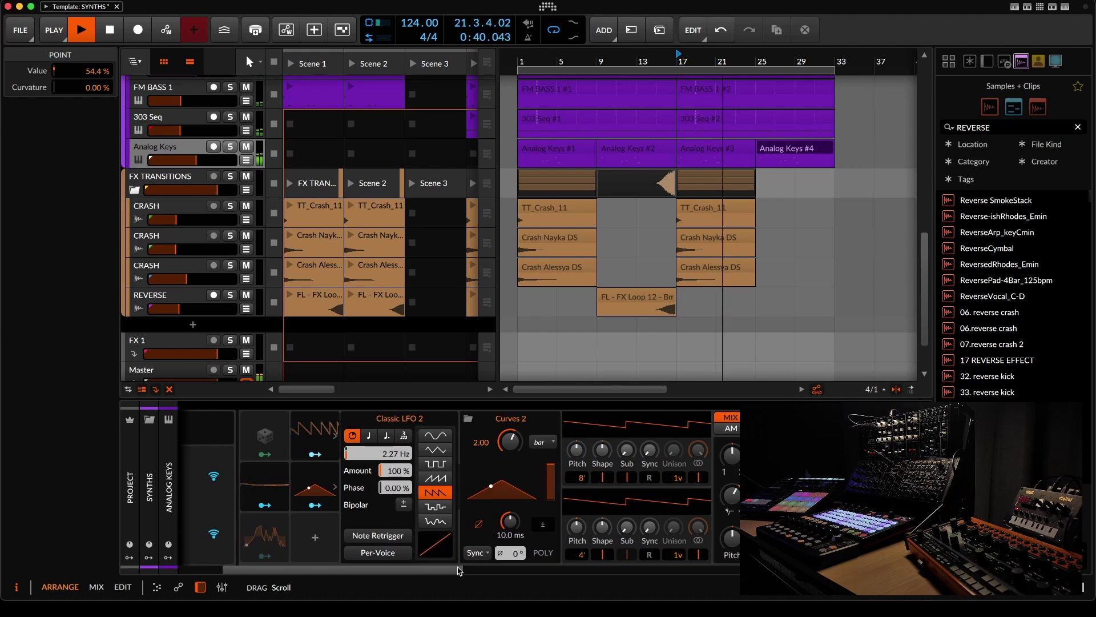
{"action": "mouse_move", "coordinate": [458, 567]}
{"action": "left_mouse_down"}
{"action": "mouse_move", "coordinate": [557, 575]}
{"action": "mouse_move", "coordinate": [471, 572]}
{"action": "left_mouse_up"}
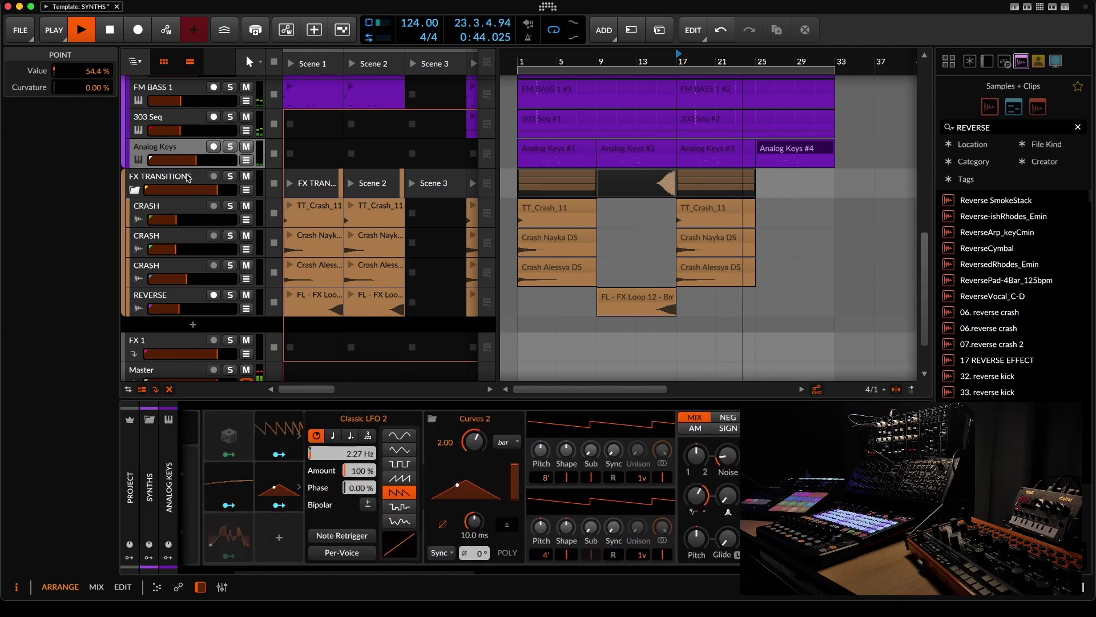
{"action": "scroll", "coordinate": [604, 165], "scroll_direction": "up", "scroll_amount": 4}
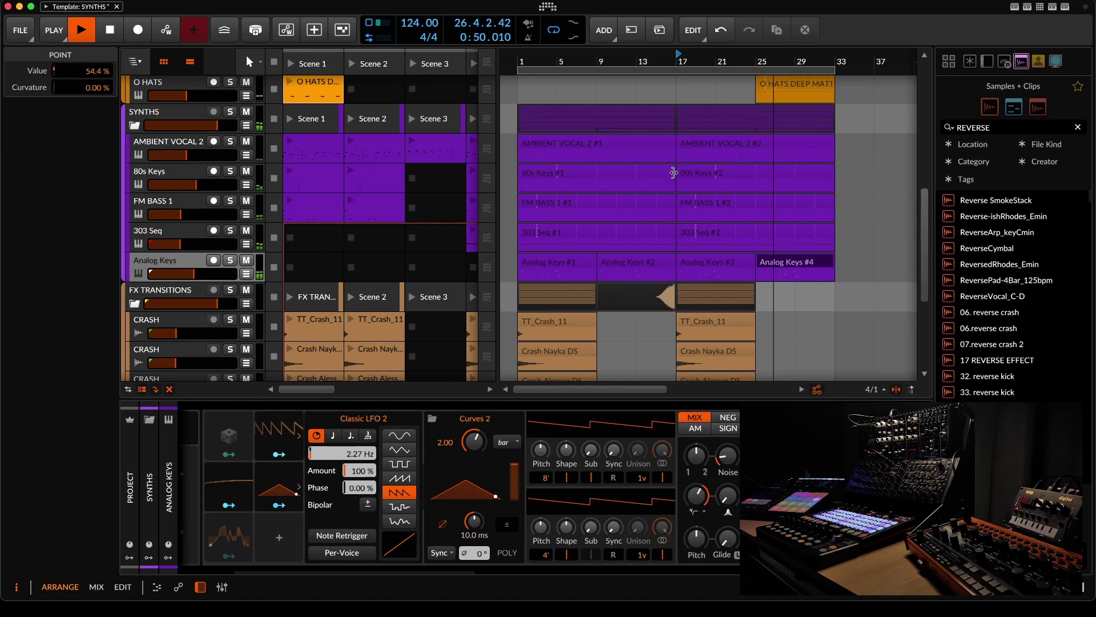
{"action": "scroll", "coordinate": [673, 172], "scroll_direction": "down", "scroll_amount": 6}
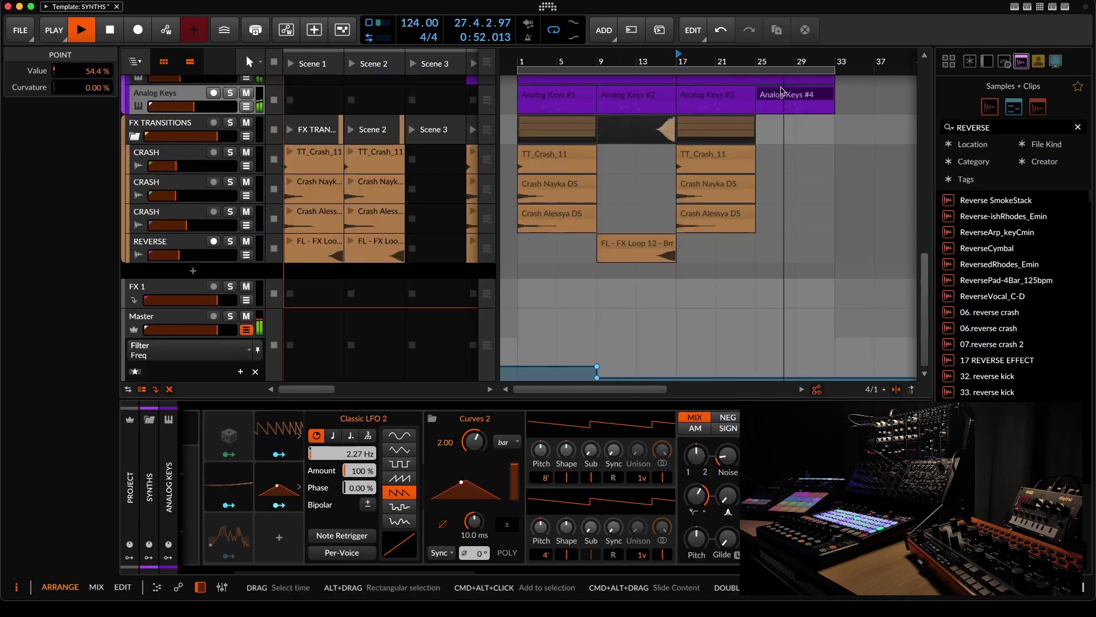
{"action": "scroll", "coordinate": [782, 91], "scroll_direction": "up", "scroll_amount": 5}
{"action": "mouse_move", "coordinate": [565, 66]}
{"action": "left_mouse_down"}
{"action": "mouse_move", "coordinate": [566, 45]}
{"action": "mouse_move", "coordinate": [566, 67]}
{"action": "left_mouse_up"}
{"action": "scroll", "coordinate": [590, 123], "scroll_direction": "down", "scroll_amount": 5}
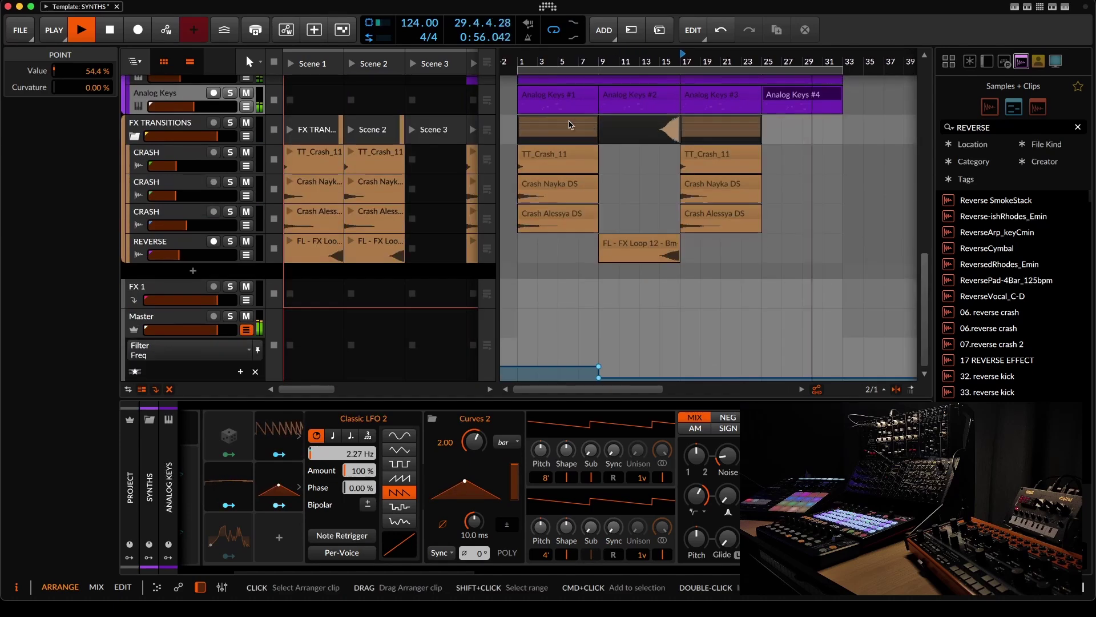
{"action": "scroll", "coordinate": [686, 252], "scroll_direction": "up", "scroll_amount": 8}
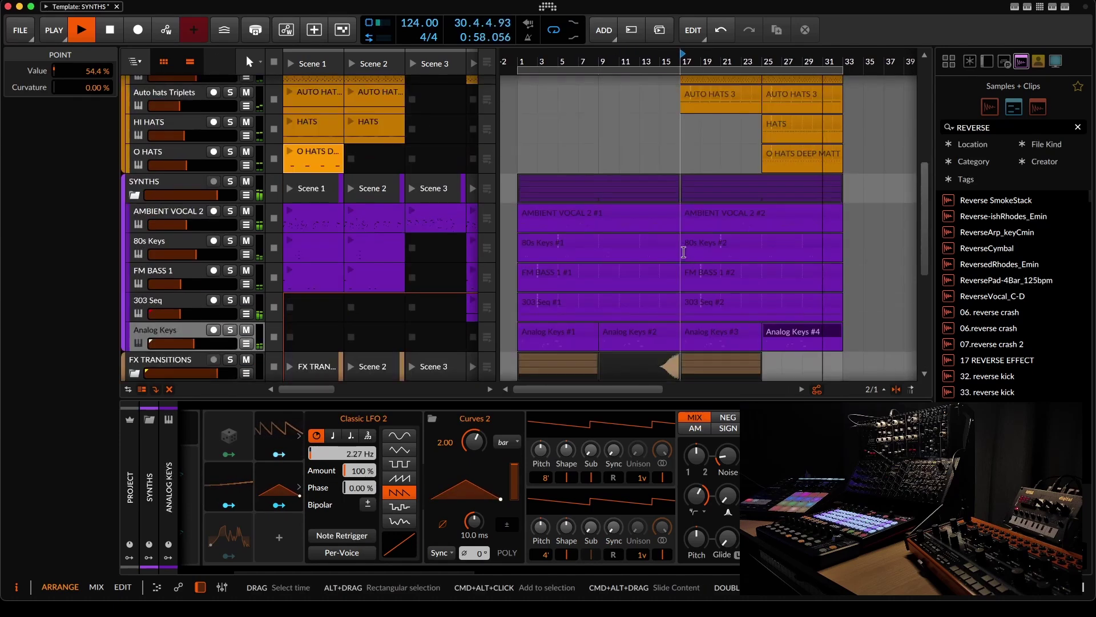
{"action": "scroll", "coordinate": [685, 252], "scroll_direction": "up", "scroll_amount": 9}
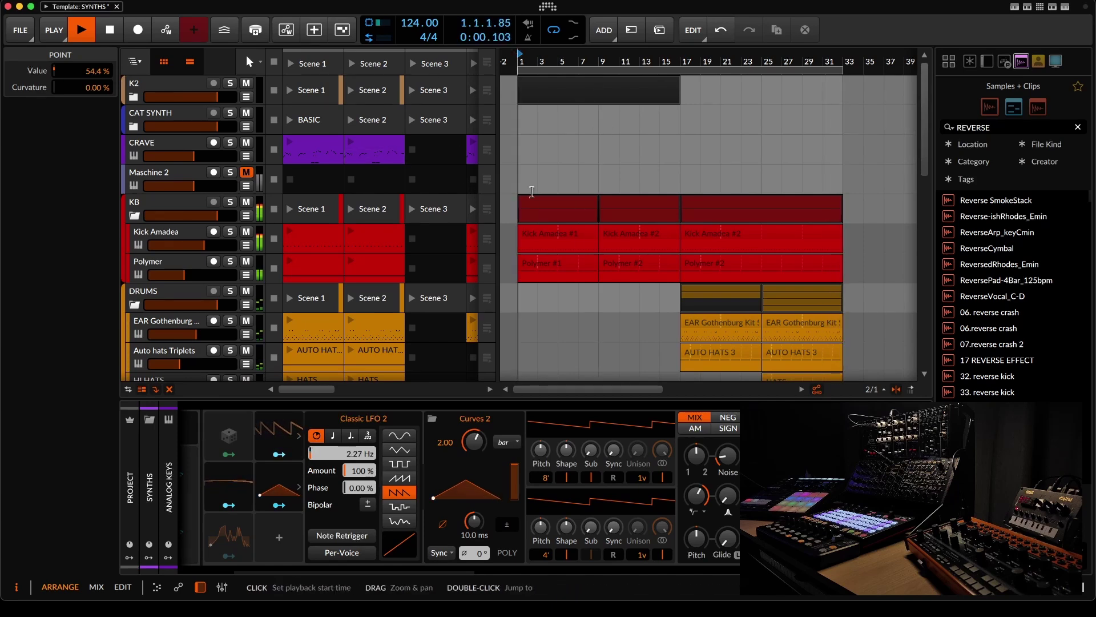
{"action": "scroll", "coordinate": [531, 165], "scroll_direction": "down", "scroll_amount": 17}
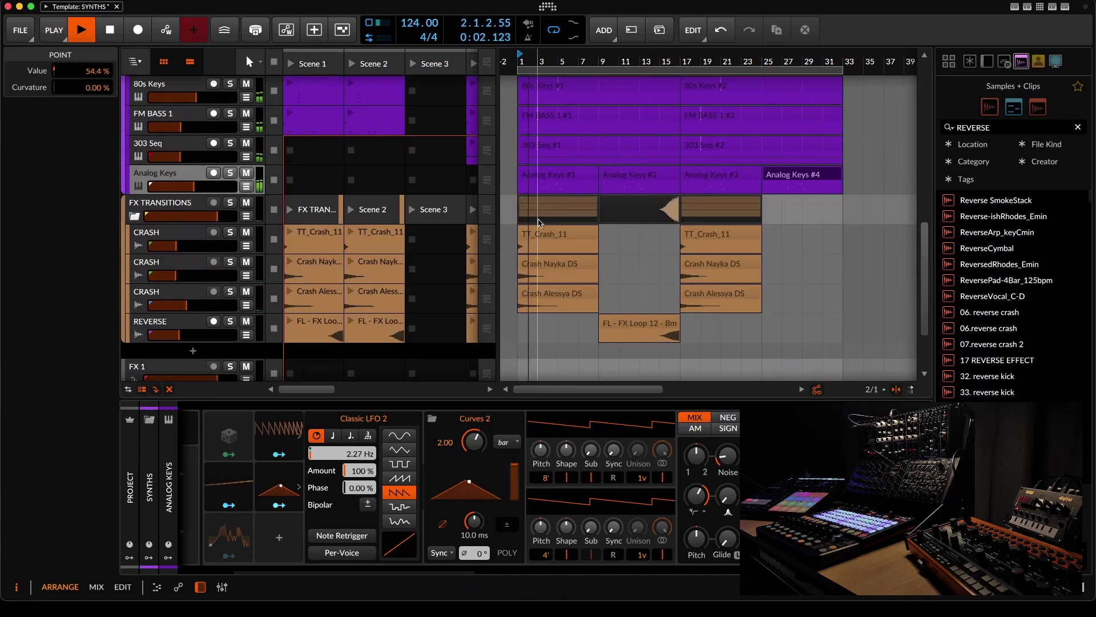
{"action": "scroll", "coordinate": [540, 220], "scroll_direction": "down", "scroll_amount": 2}
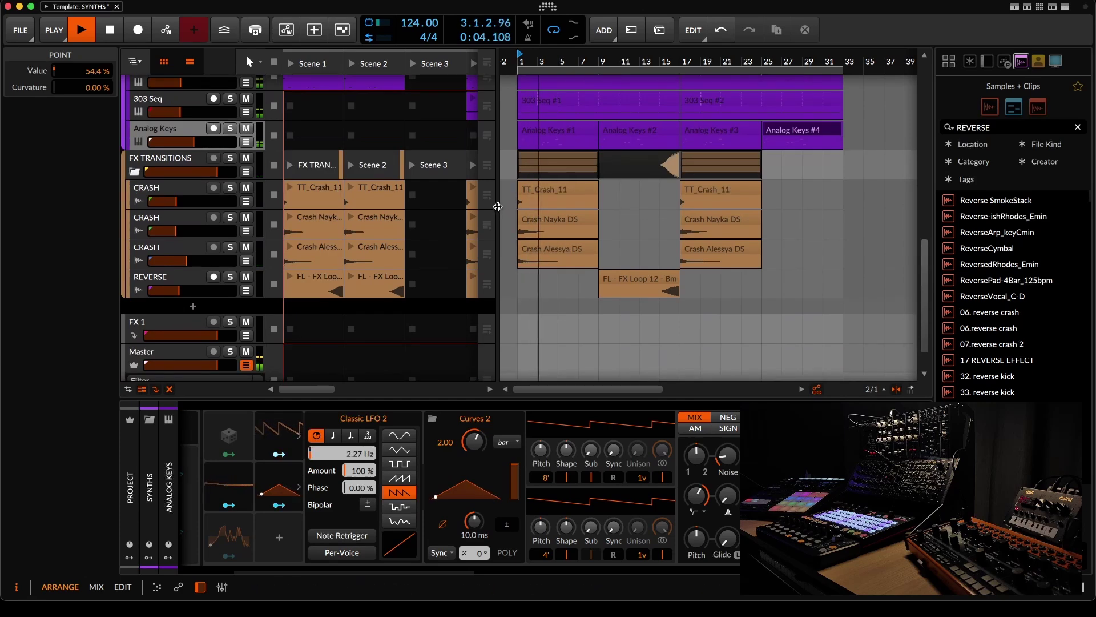
{"action": "scroll", "coordinate": [176, 246], "scroll_direction": "down", "scroll_amount": 1}
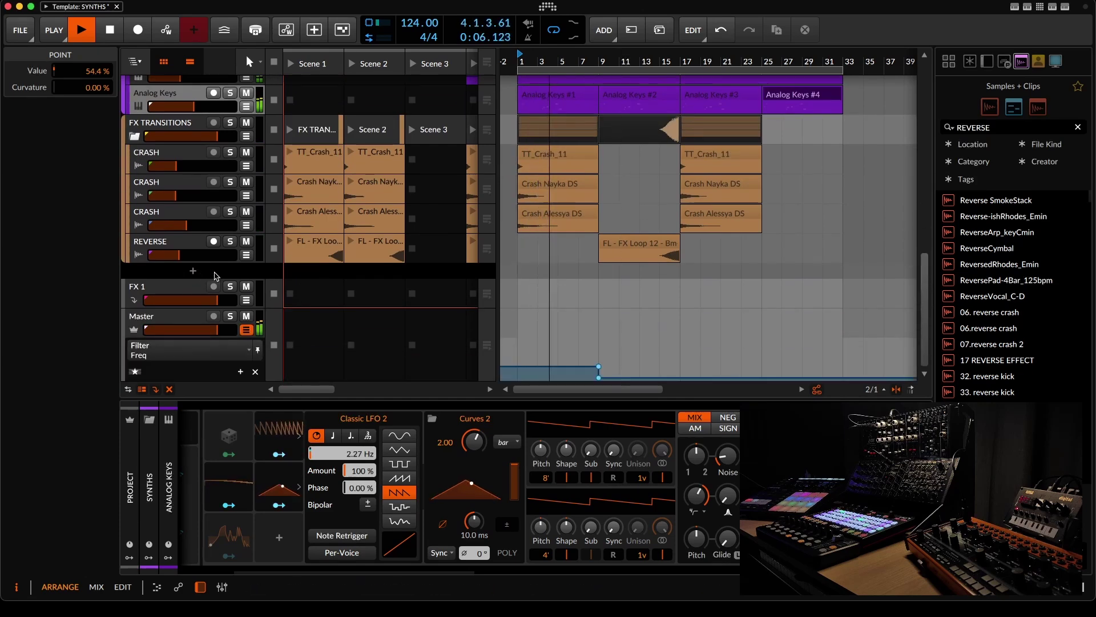
- Trim the start of the first AMBIENT VOCAL 2 arranger clip to bar 9
{"action": "scroll", "coordinate": [553, 225], "scroll_direction": "up", "scroll_amount": 7}
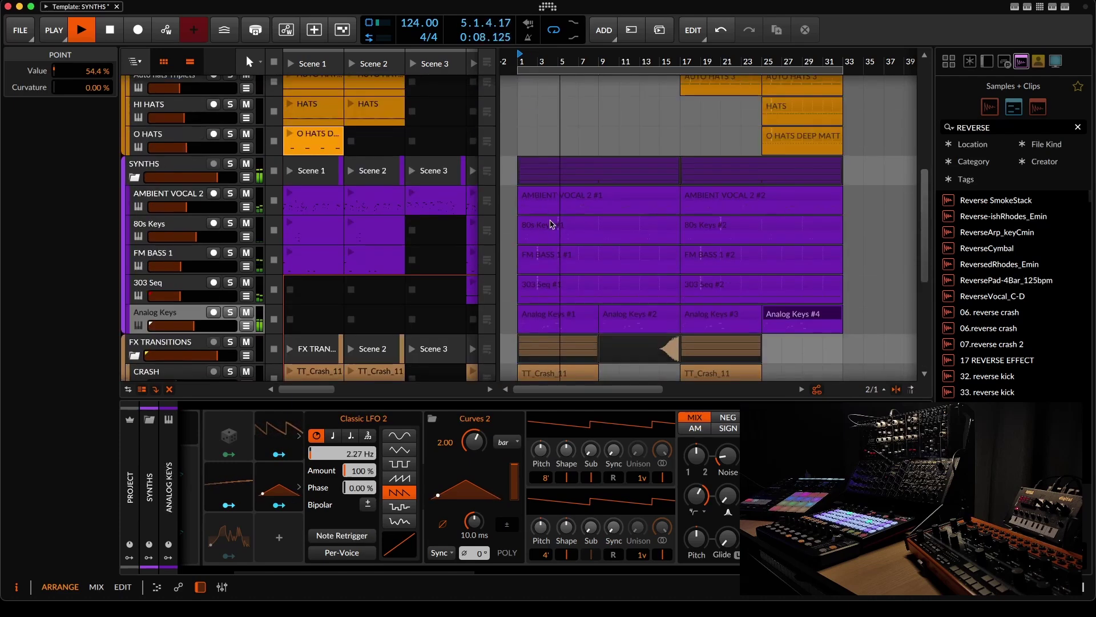
{"action": "left_click_drag", "start_coordinate": [521, 193], "coordinate": [599, 194]}
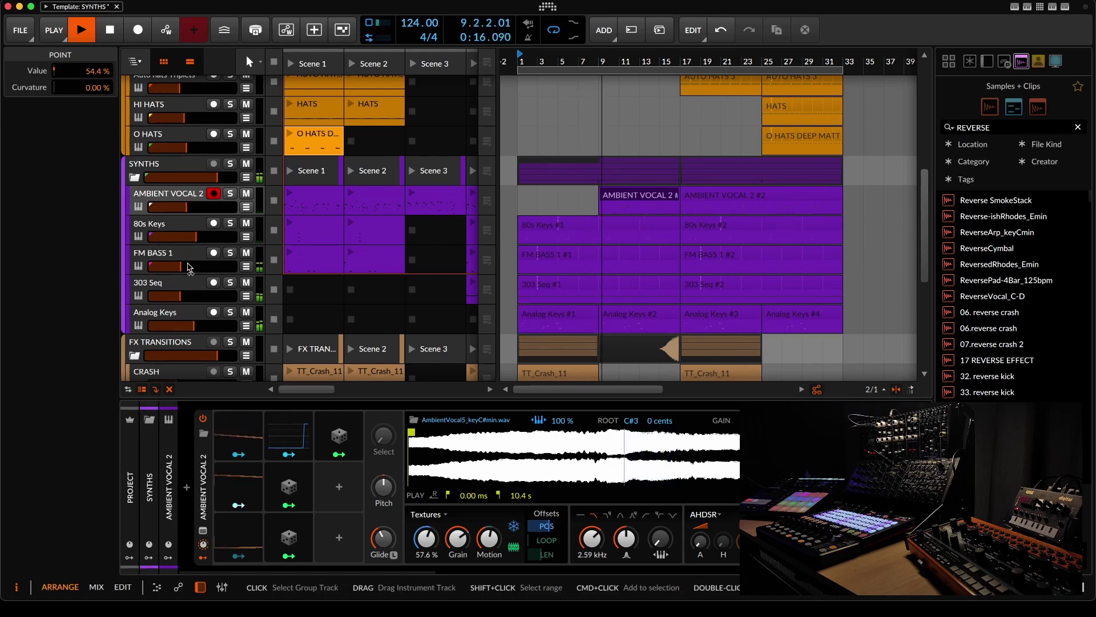
{"action": "scroll", "coordinate": [661, 273], "scroll_direction": "down", "scroll_amount": 3}
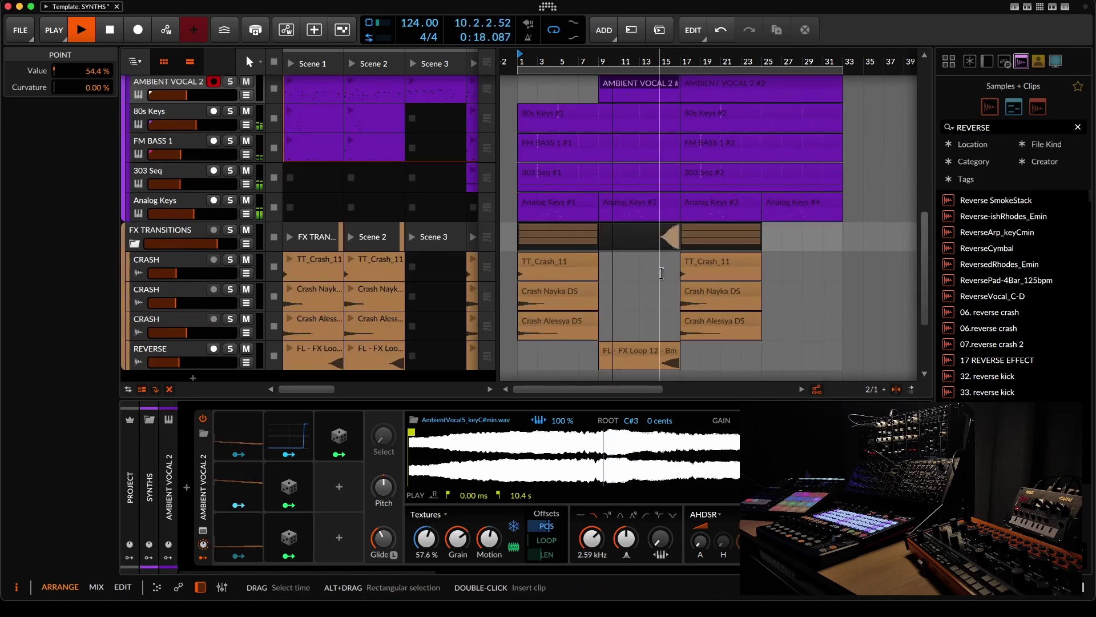
{"action": "scroll", "coordinate": [652, 219], "scroll_direction": "up", "scroll_amount": 1}
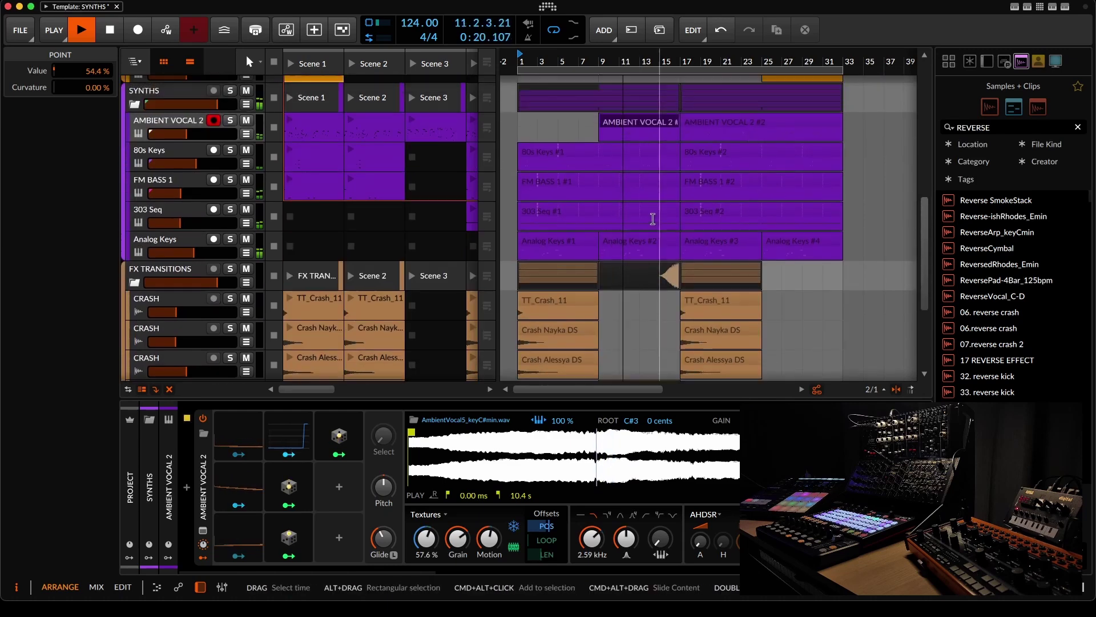
{"action": "scroll", "coordinate": [653, 218], "scroll_direction": "up", "scroll_amount": 2}
{"action": "scroll", "coordinate": [611, 206], "scroll_direction": "down", "scroll_amount": 5}
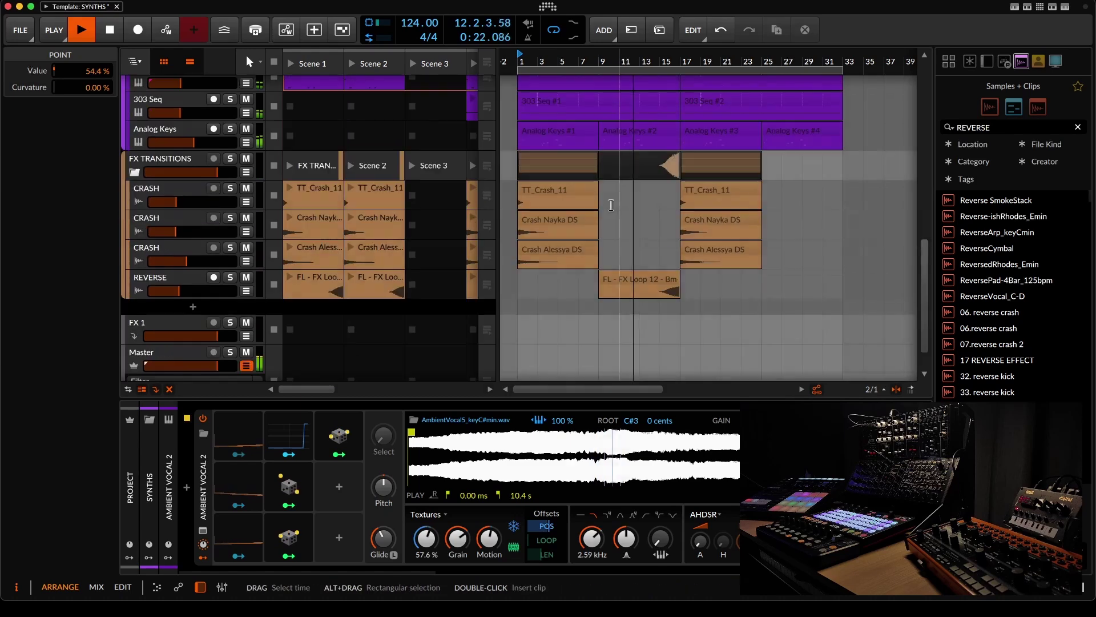
{"action": "scroll", "coordinate": [611, 205], "scroll_direction": "down", "scroll_amount": 1}
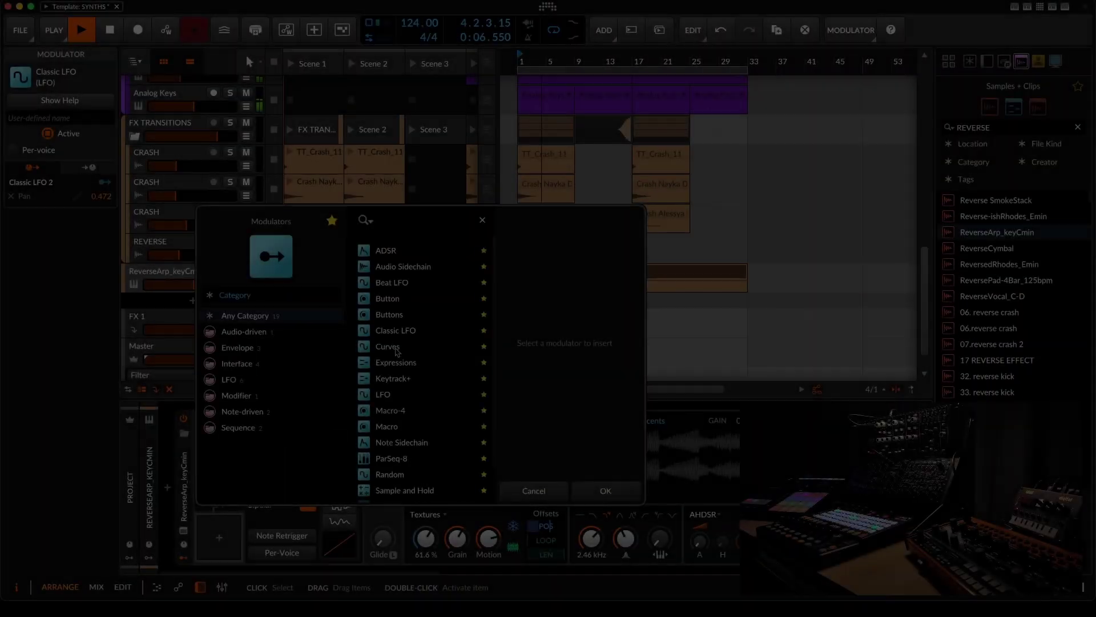
- Add a Curves modulator to the ReverseArp_keyCmin Sampler, show its settings, and check the available trigger modes
{"action": "double_click", "coordinate": [398, 346]}
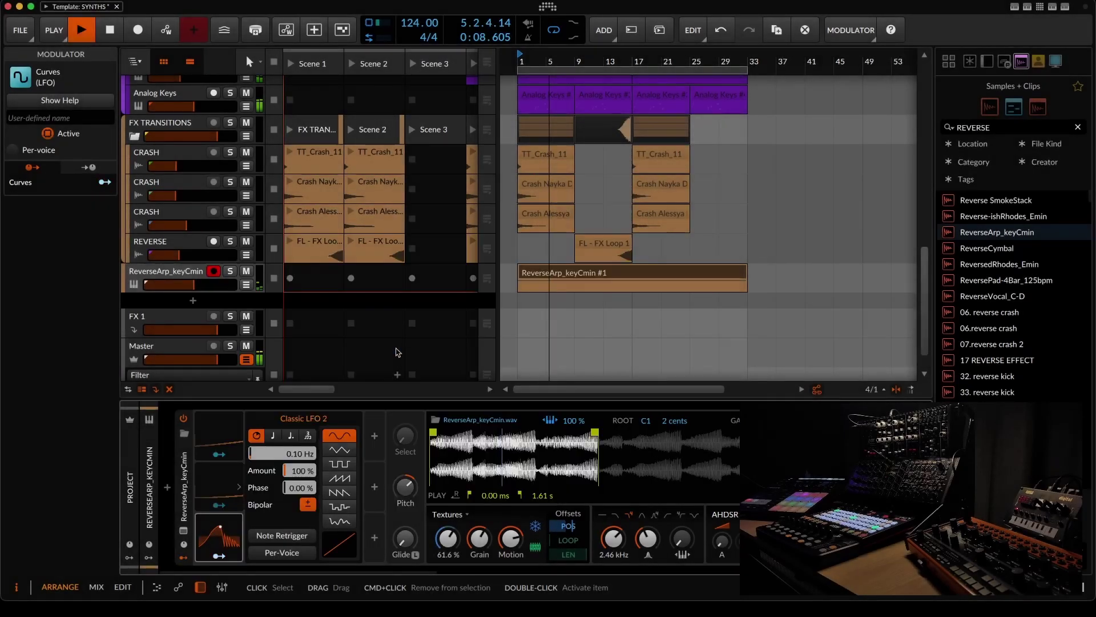
{"action": "left_click", "coordinate": [227, 537]}
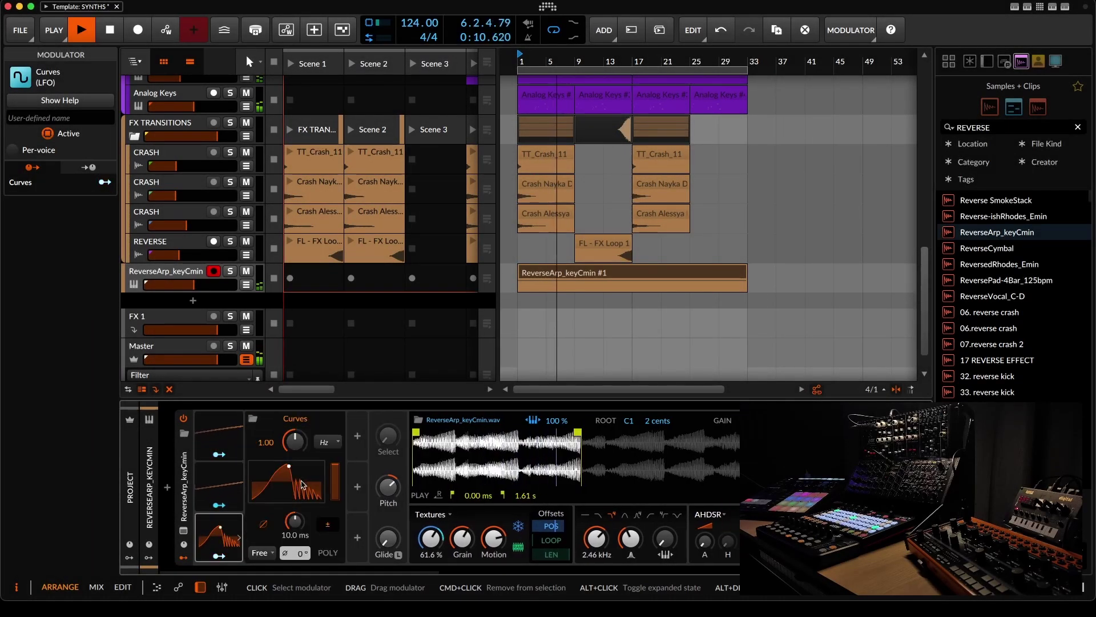
{"action": "left_click", "coordinate": [261, 552]}
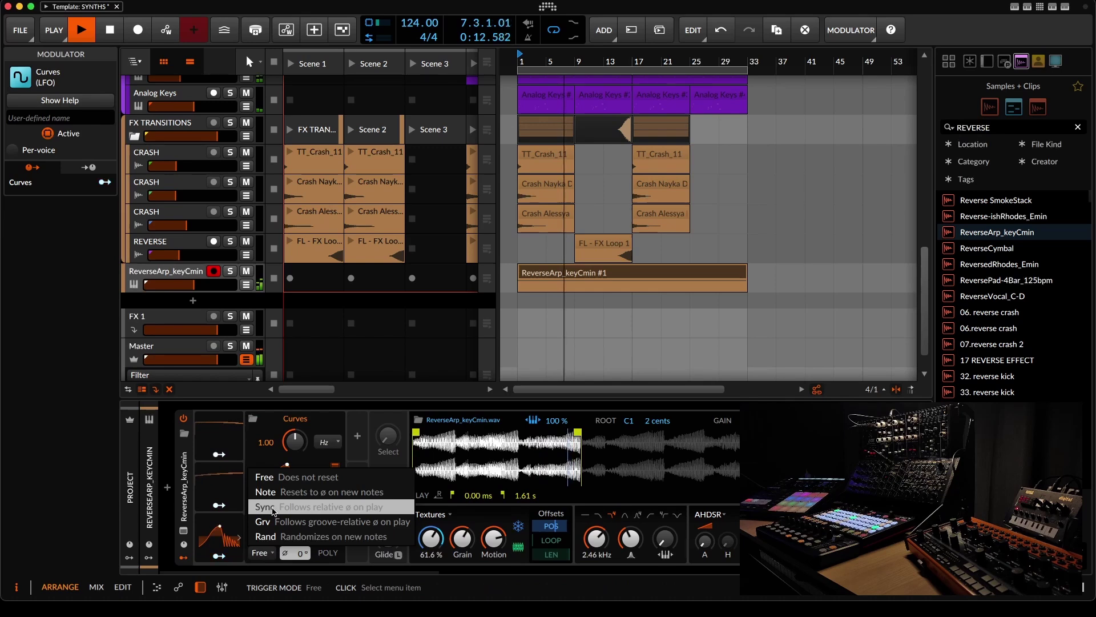
{"action": "left_click", "coordinate": [211, 295]}
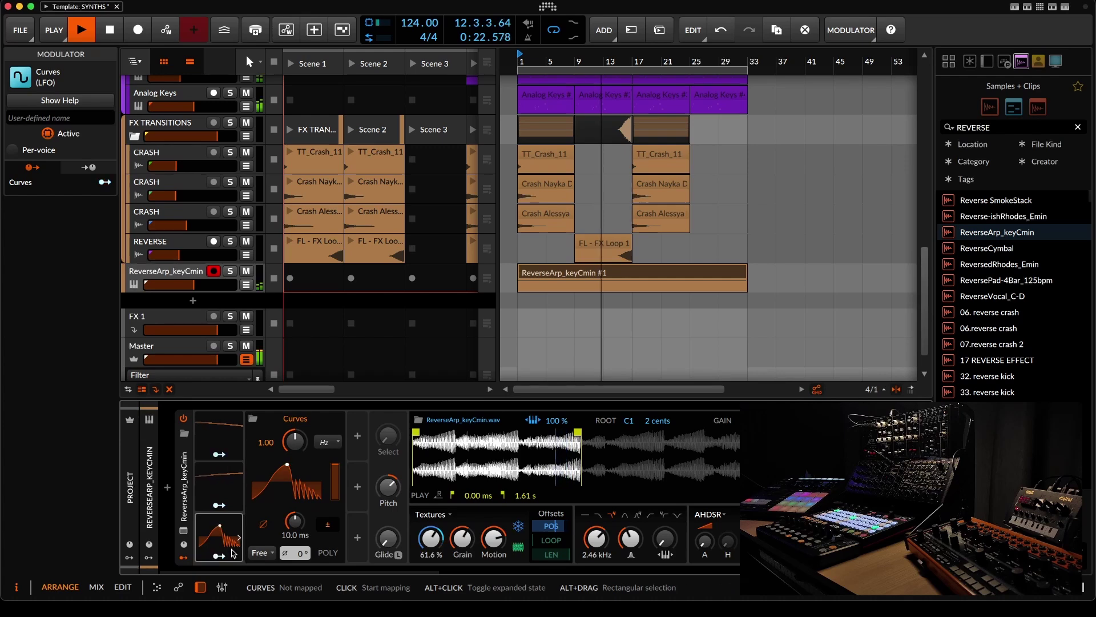
- Reset the new Curves modulator's shape to the Init triangle and select its peak point
{"action": "left_click", "coordinate": [285, 479]}
{"action": "right_click", "coordinate": [375, 357]}
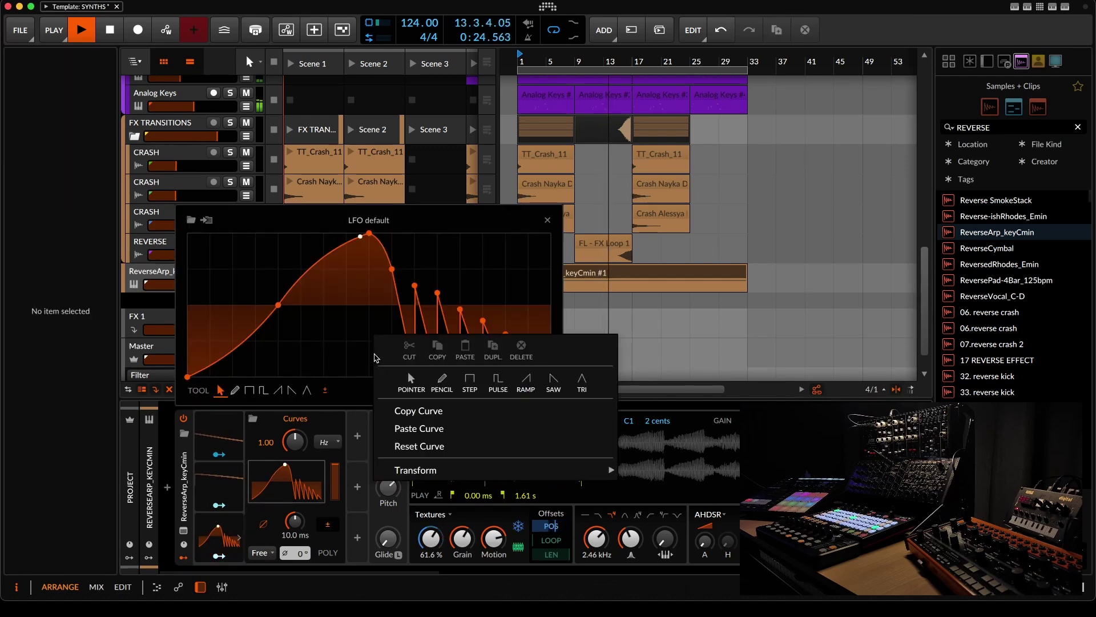
{"action": "left_click", "coordinate": [419, 446]}
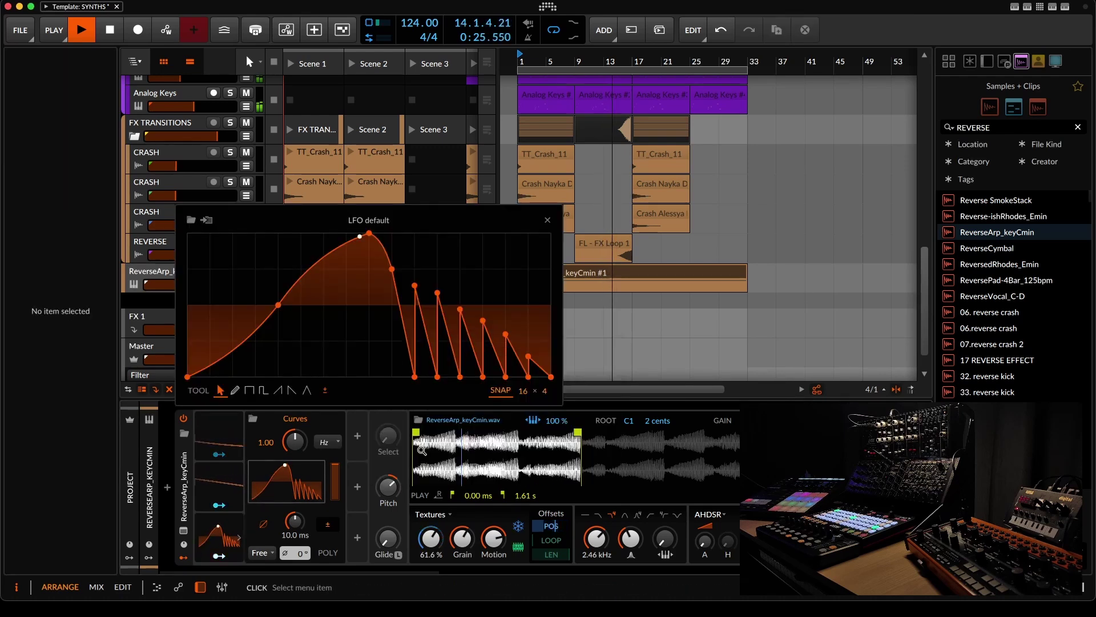
{"action": "left_click", "coordinate": [369, 234]}
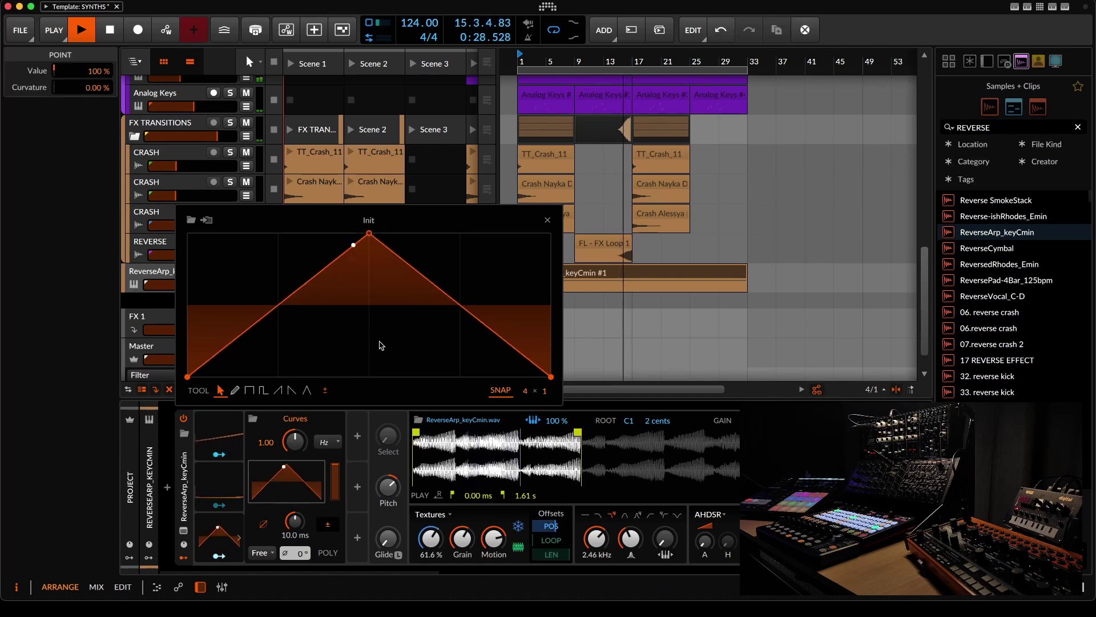
- Delete the Curves modulator from the ReverseArp_keyCmin Sampler and duplicate the Classic LFO 2 modulator
{"action": "right_click", "coordinate": [207, 535]}
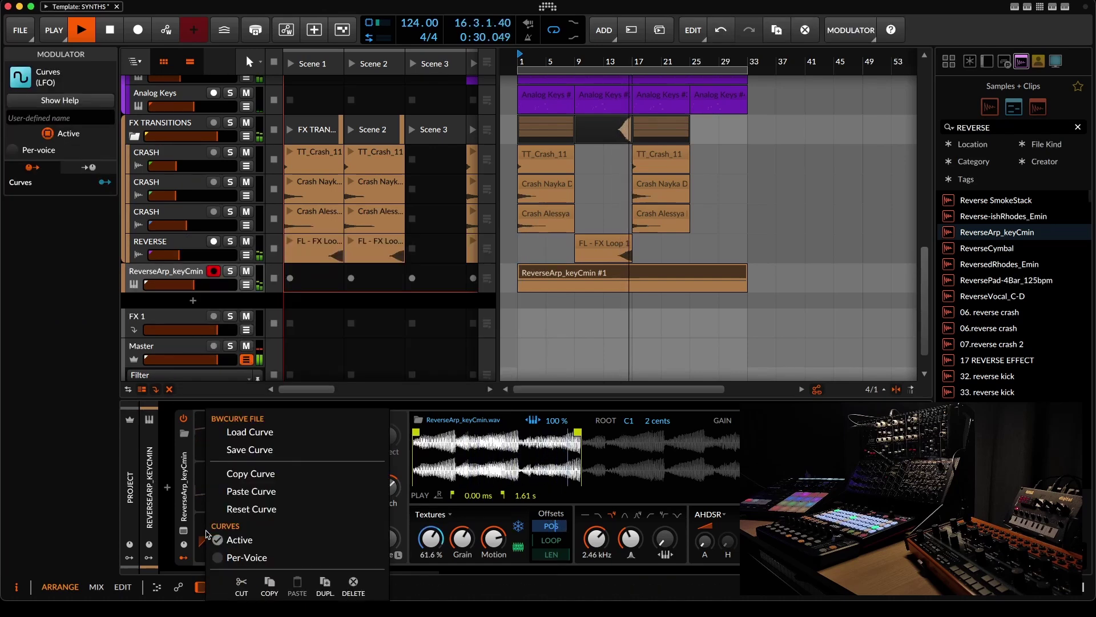
{"action": "left_click", "coordinate": [358, 596]}
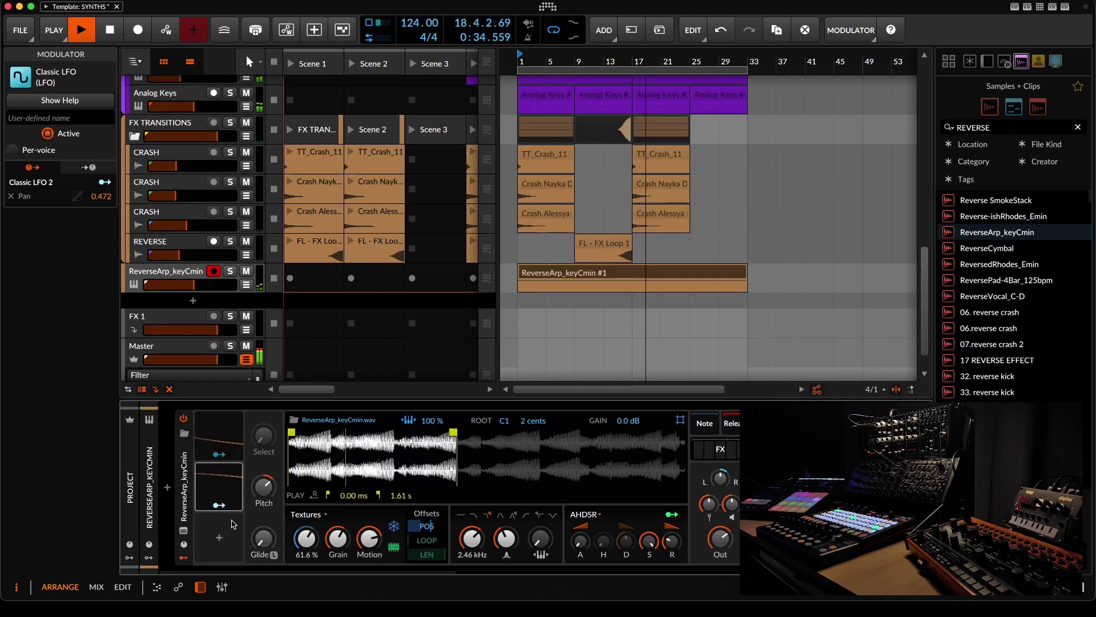
{"action": "right_click", "coordinate": [220, 490]}
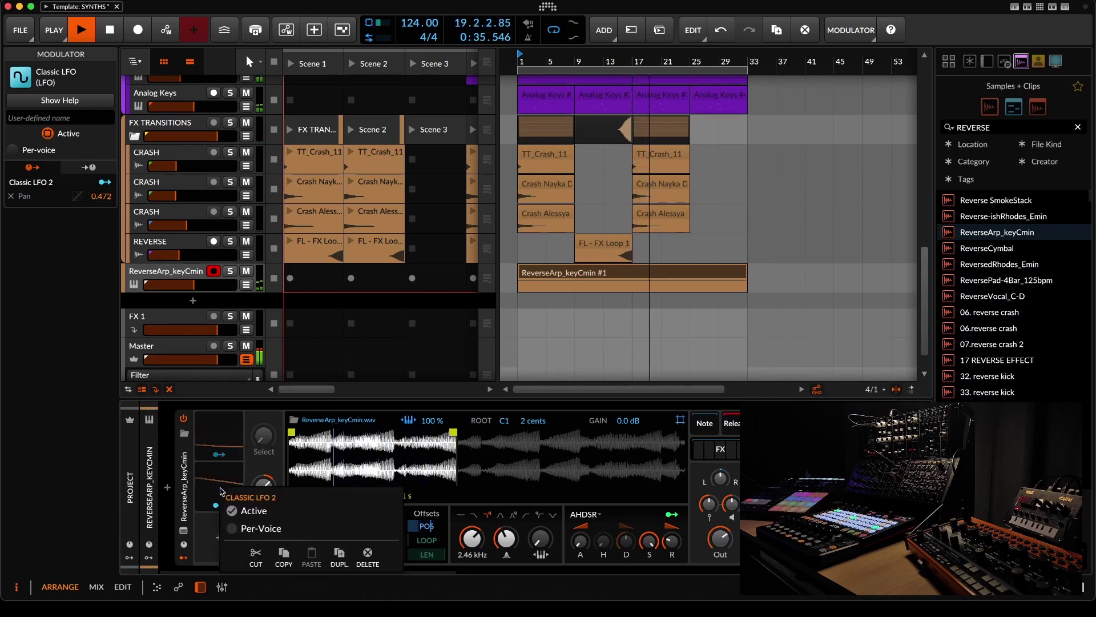
{"action": "left_click", "coordinate": [338, 557]}
- Map the duplicated Classic LFO to the Sampler's Motion with an amount of -0.55, and add a Steps modulator
{"action": "left_click", "coordinate": [219, 556]}
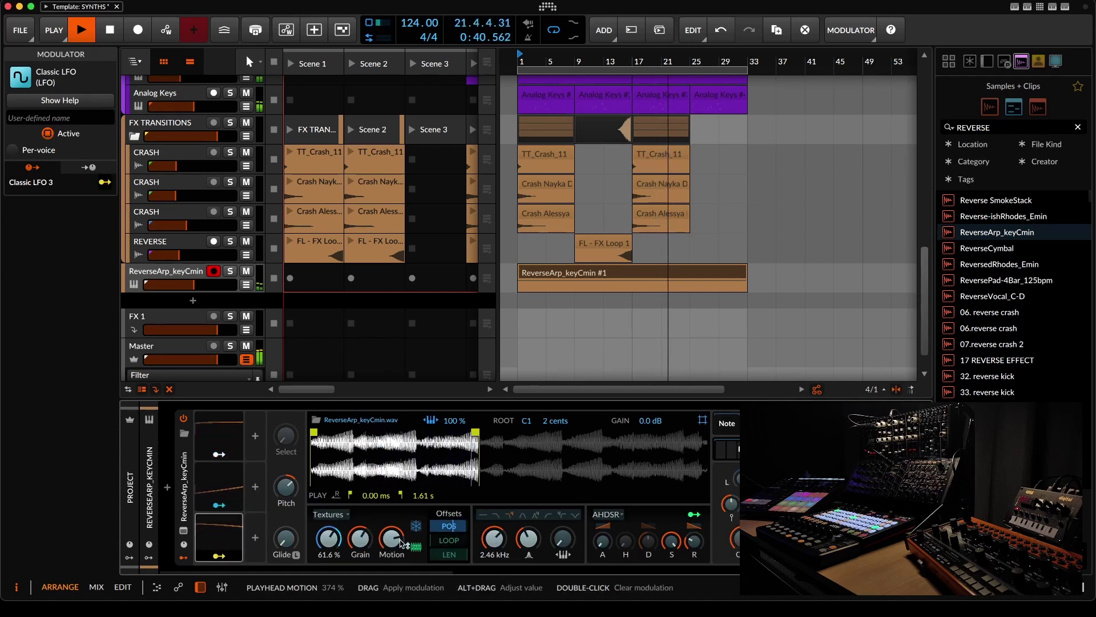
{"action": "left_click_drag", "start_coordinate": [392, 537], "coordinate": [392, 538]}
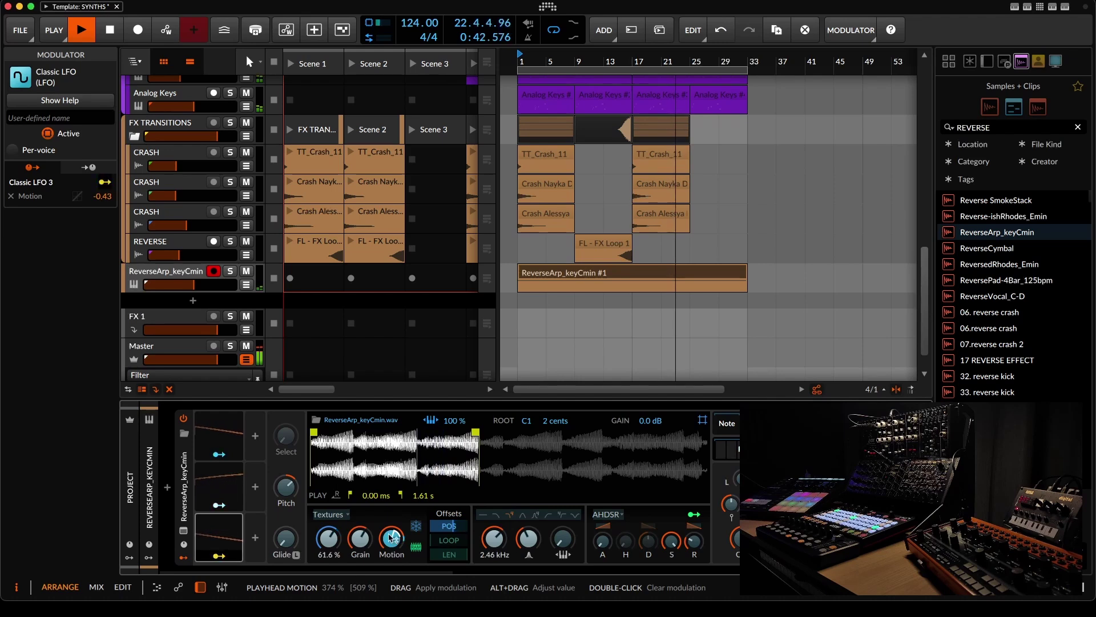
{"action": "mouse_move", "coordinate": [392, 538]}
{"action": "left_mouse_down"}
{"action": "mouse_move", "coordinate": [392, 511]}
{"action": "mouse_move", "coordinate": [392, 528]}
{"action": "left_mouse_up"}
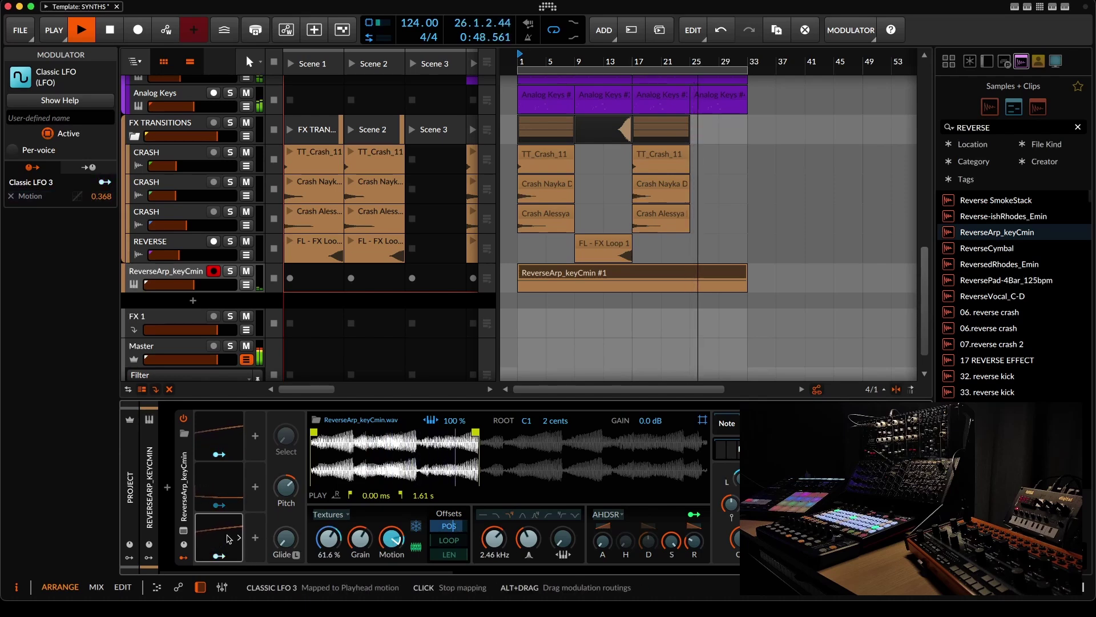
{"action": "left_click", "coordinate": [237, 551]}
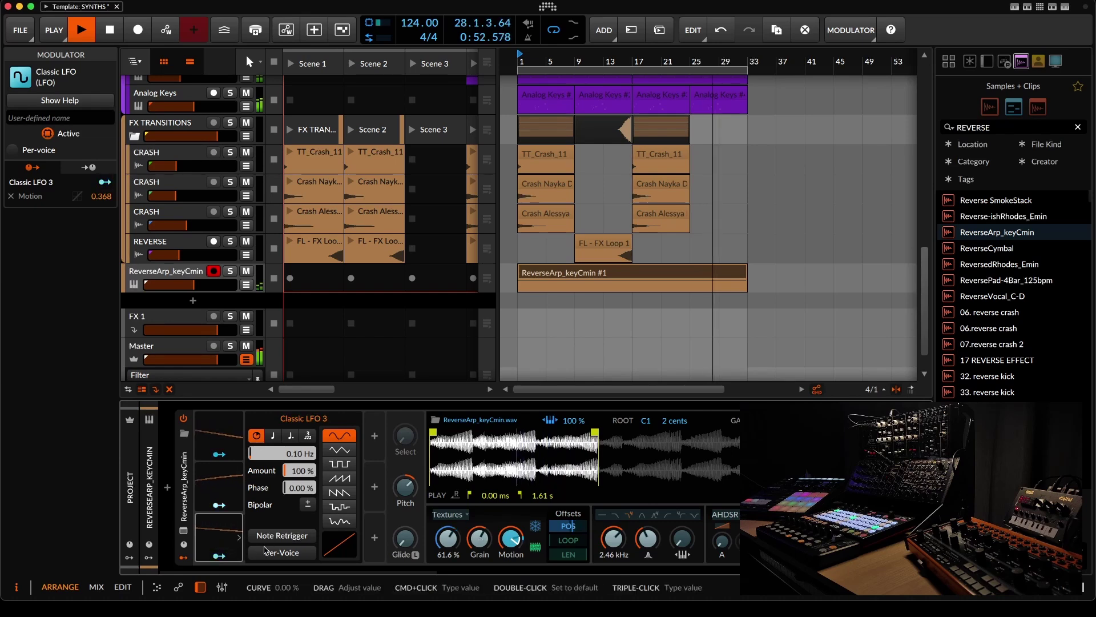
{"action": "left_click_drag", "start_coordinate": [499, 531], "coordinate": [514, 537]}
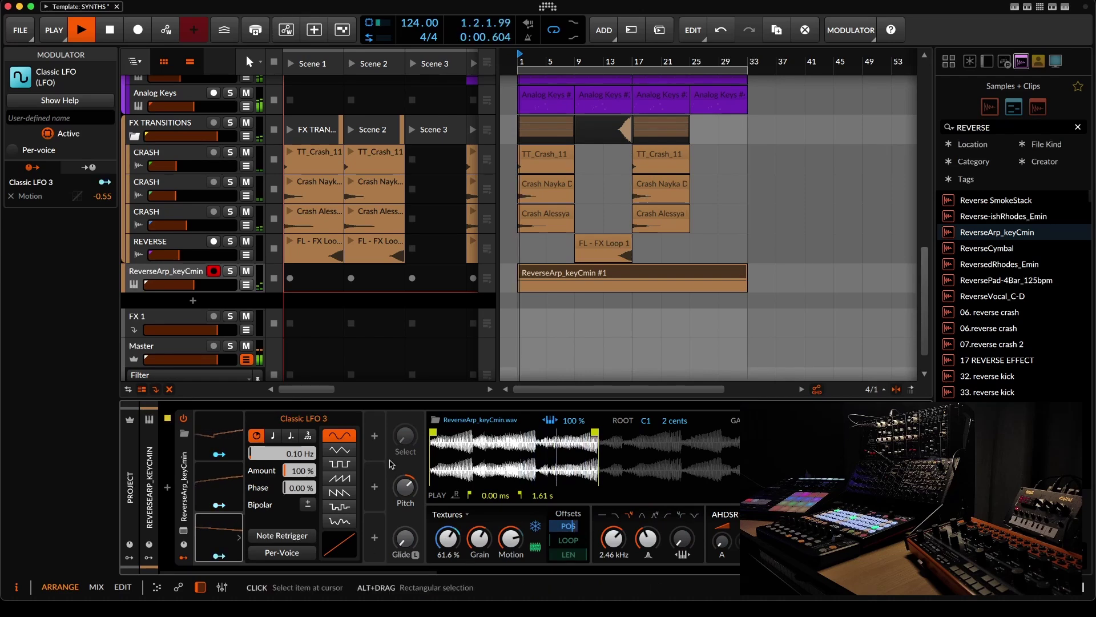
{"action": "left_click", "coordinate": [375, 438]}
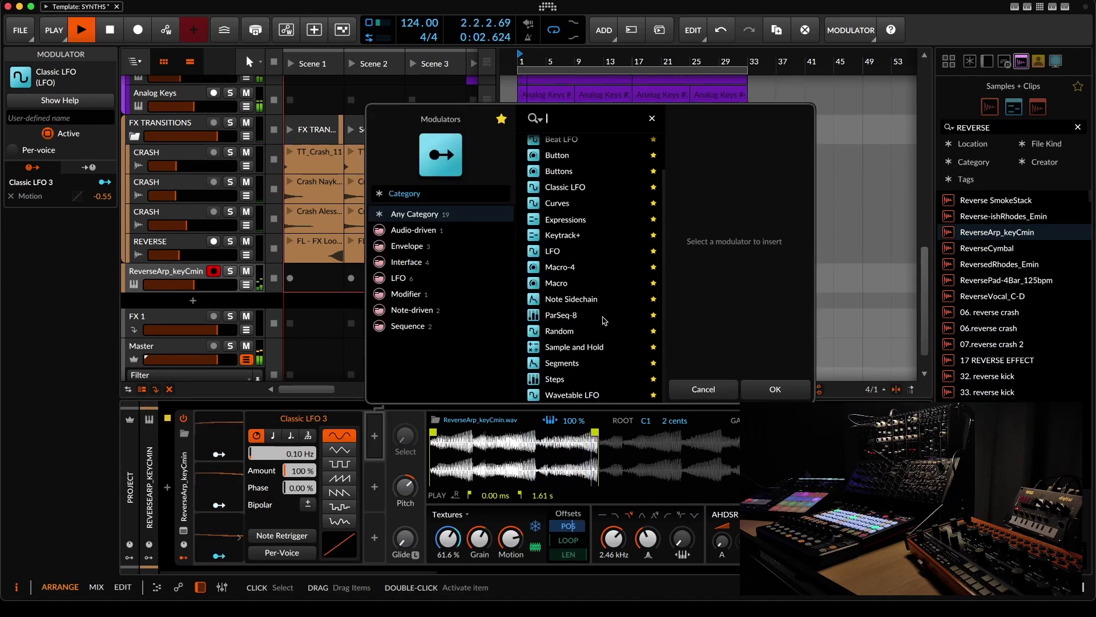
{"action": "double_click", "coordinate": [553, 378]}
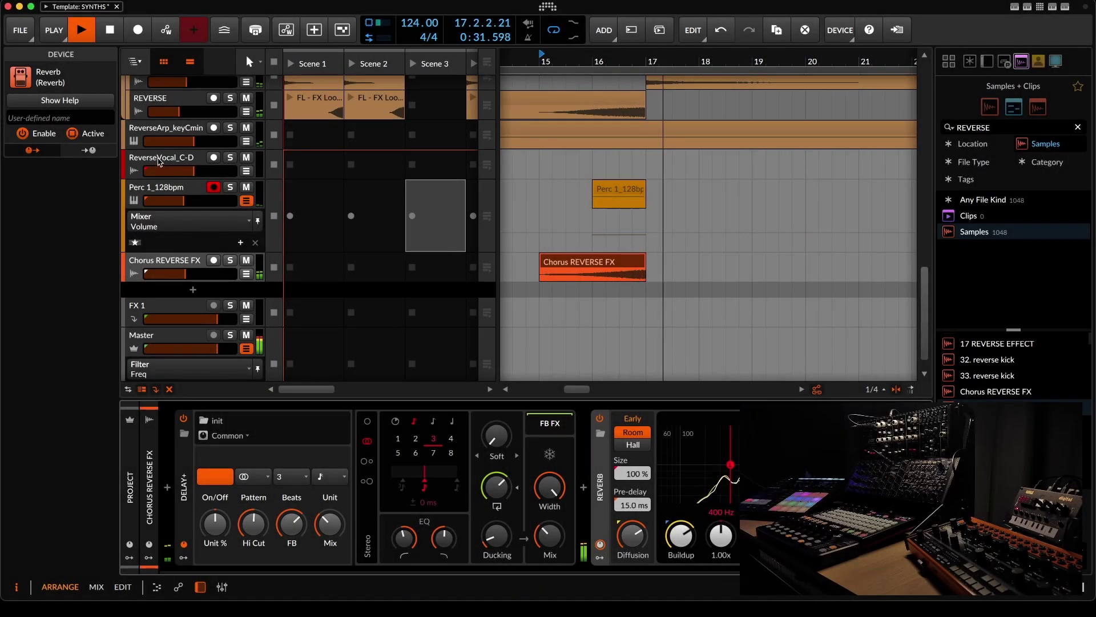
- Move the Chorus REVERSE FX track directly below ReverseVocal_C-D and group these two tracks
{"action": "left_click", "coordinate": [174, 166]}
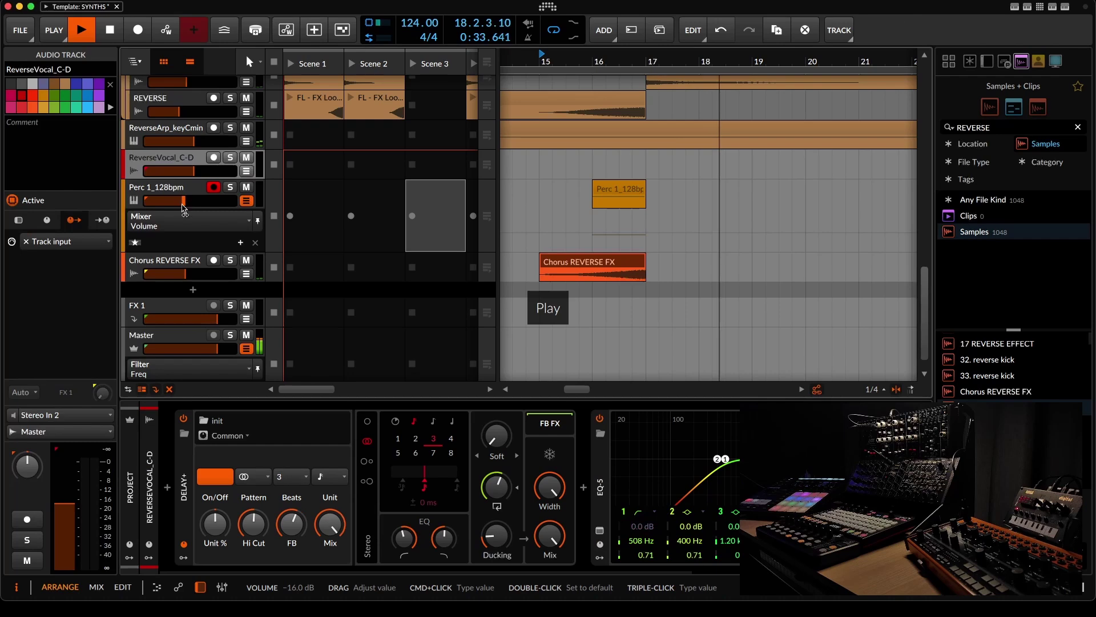
{"action": "left_click_drag", "start_coordinate": [166, 257], "coordinate": [169, 179]}
{"action": "left_click", "coordinate": [167, 174]}
{"action": "left_click", "coordinate": [167, 186], "text": "shift"}
{"action": "right_click", "coordinate": [168, 186]}
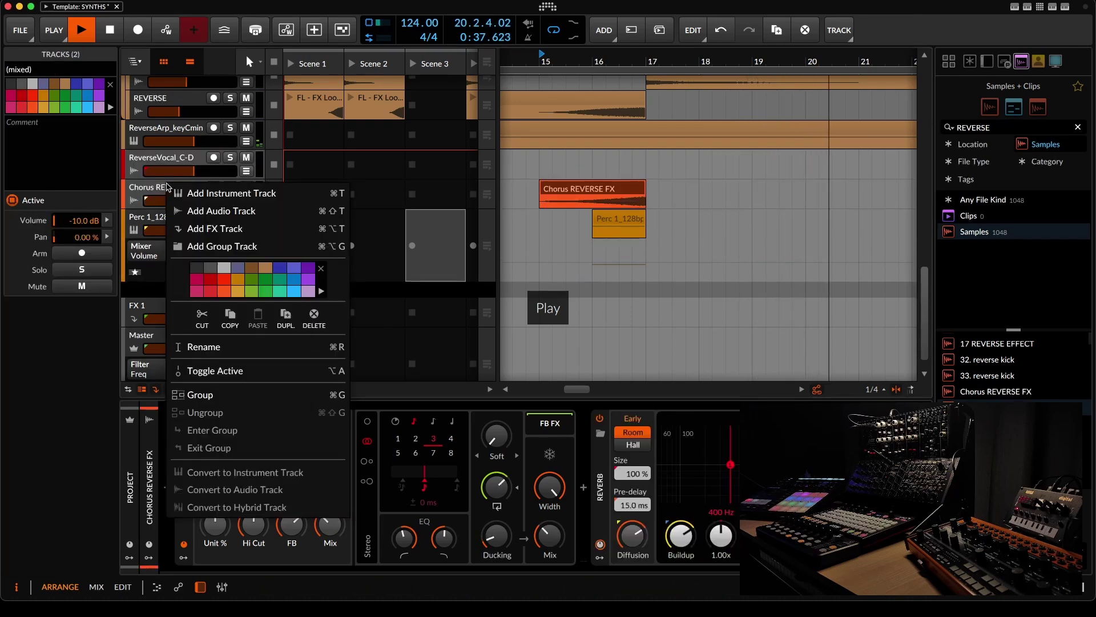
{"action": "left_click", "coordinate": [297, 395]}
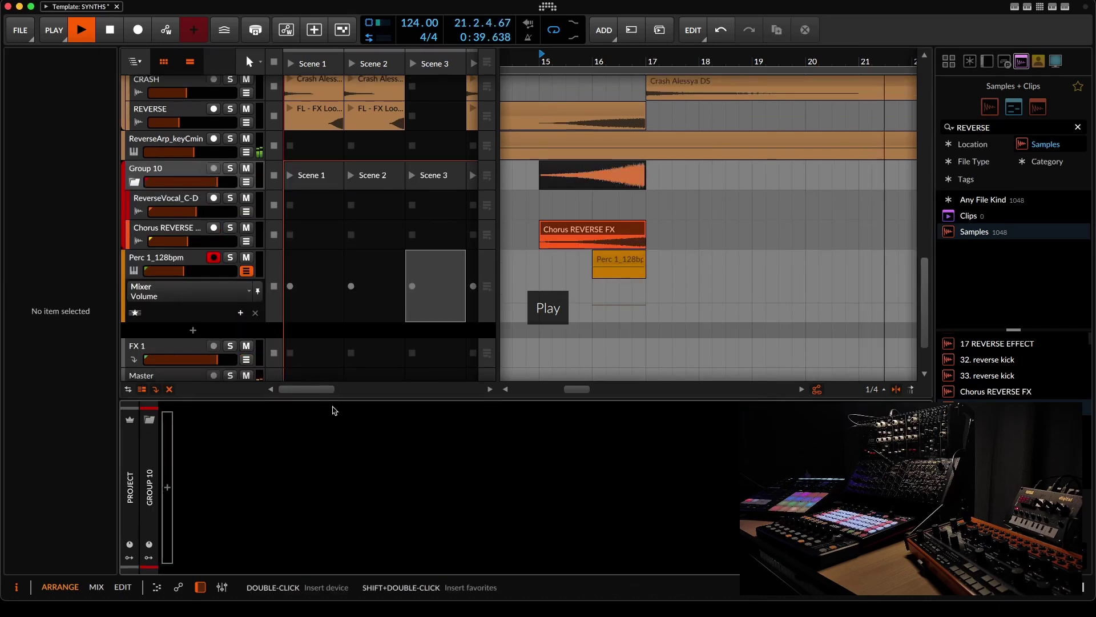
- Search the audio effects for KICK and insert Kickstart 2 on the new group track
{"action": "double_click", "coordinate": [334, 440]}
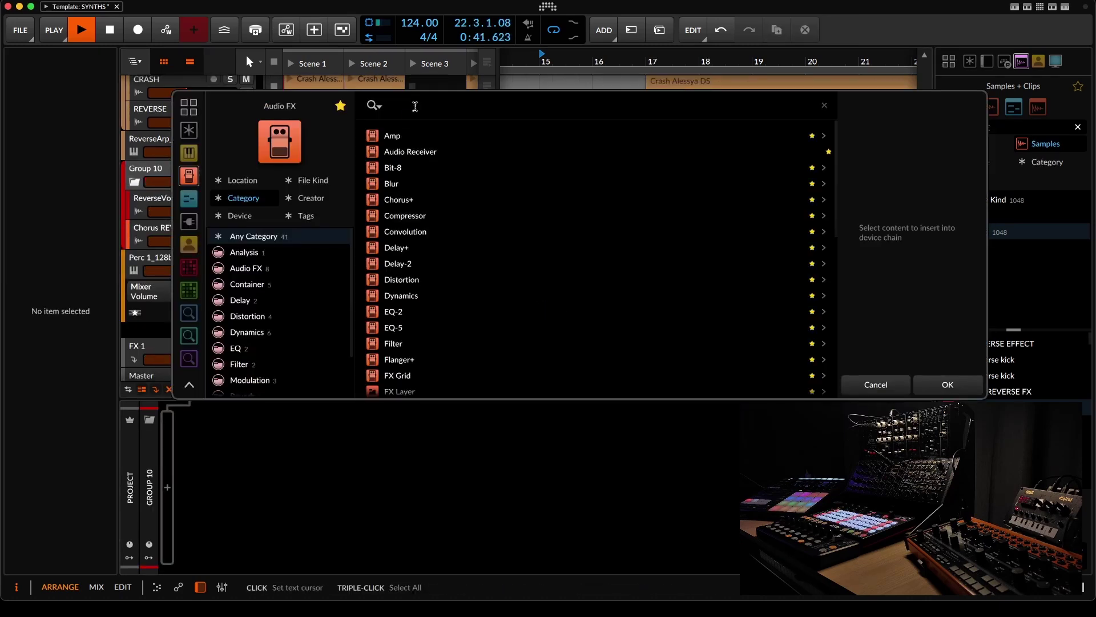
{"action": "type", "text": "KICK"}
{"action": "double_click", "coordinate": [385, 137]}
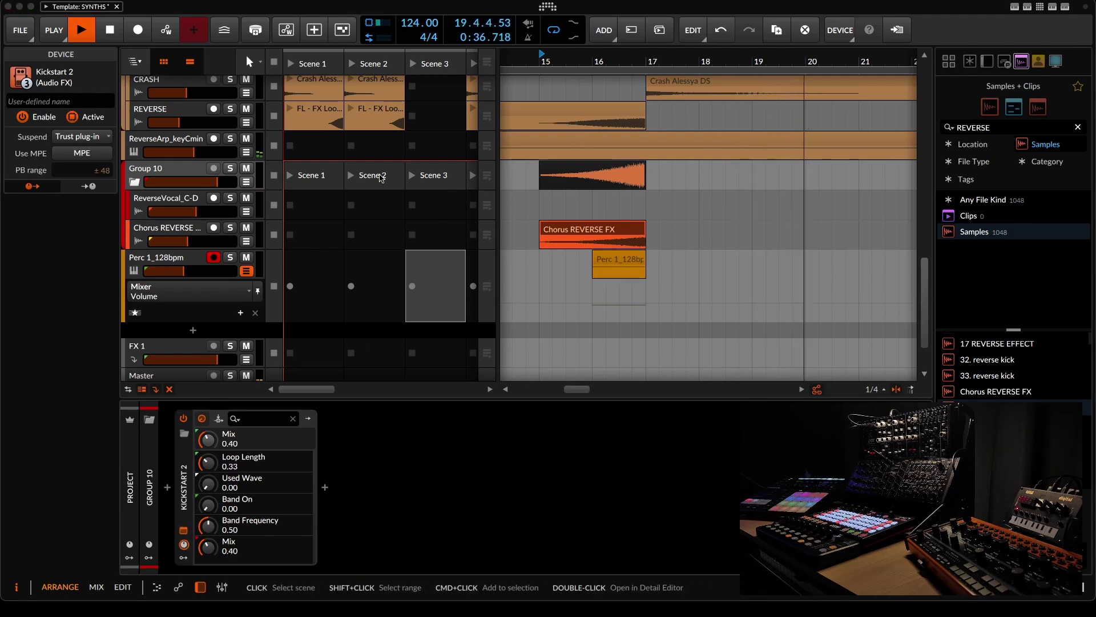
{"action": "left_click", "coordinate": [338, 181]}
- Check the arranged synth and transition clips, and save the project template
{"action": "left_click_drag", "start_coordinate": [549, 60], "coordinate": [620, 21]}
{"action": "scroll", "coordinate": [642, 127], "scroll_direction": "up", "scroll_amount": 5}
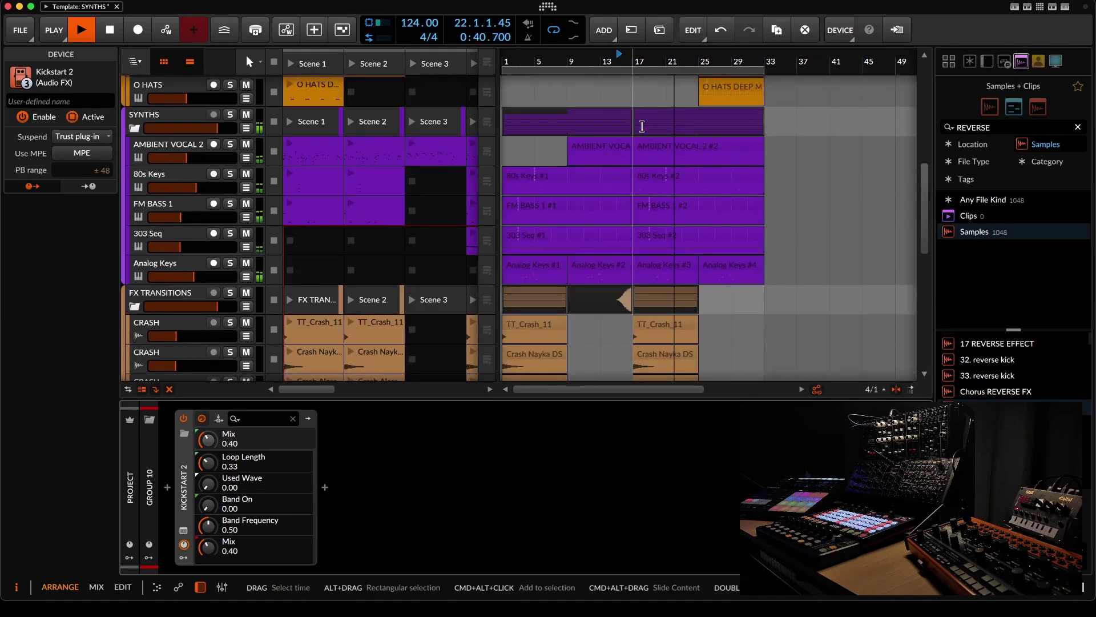
{"action": "scroll", "coordinate": [642, 127], "scroll_direction": "down", "scroll_amount": 3}
{"action": "left_click", "coordinate": [20, 30]}
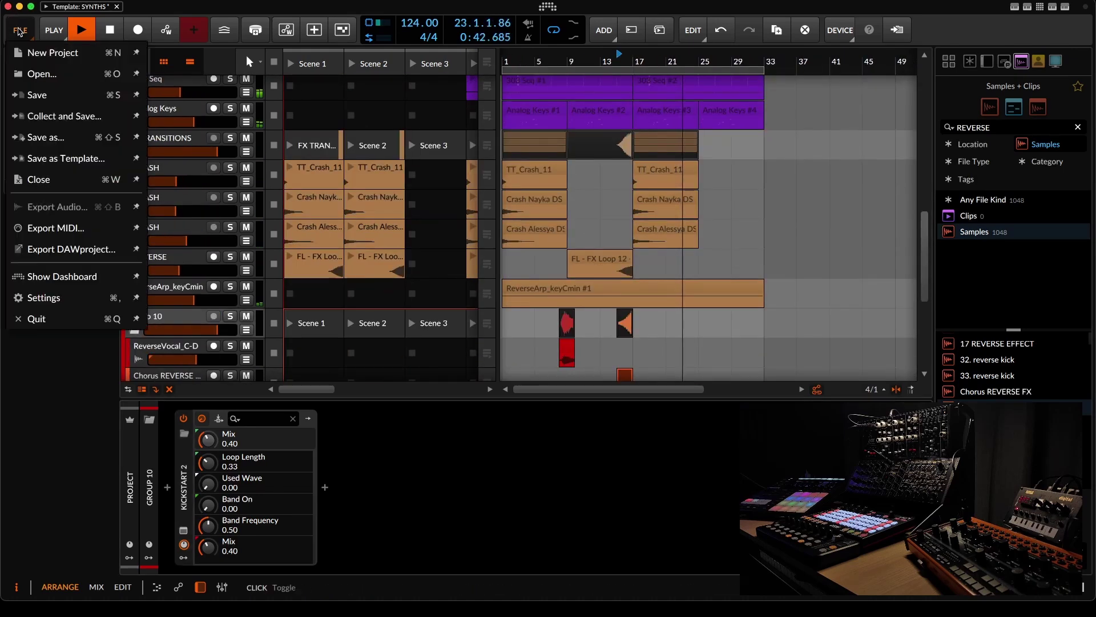
{"action": "left_click", "coordinate": [56, 97]}
- Hide the automation lane of the Perc 1_128bpm track
{"action": "scroll", "coordinate": [434, 167], "scroll_direction": "down", "scroll_amount": 6}
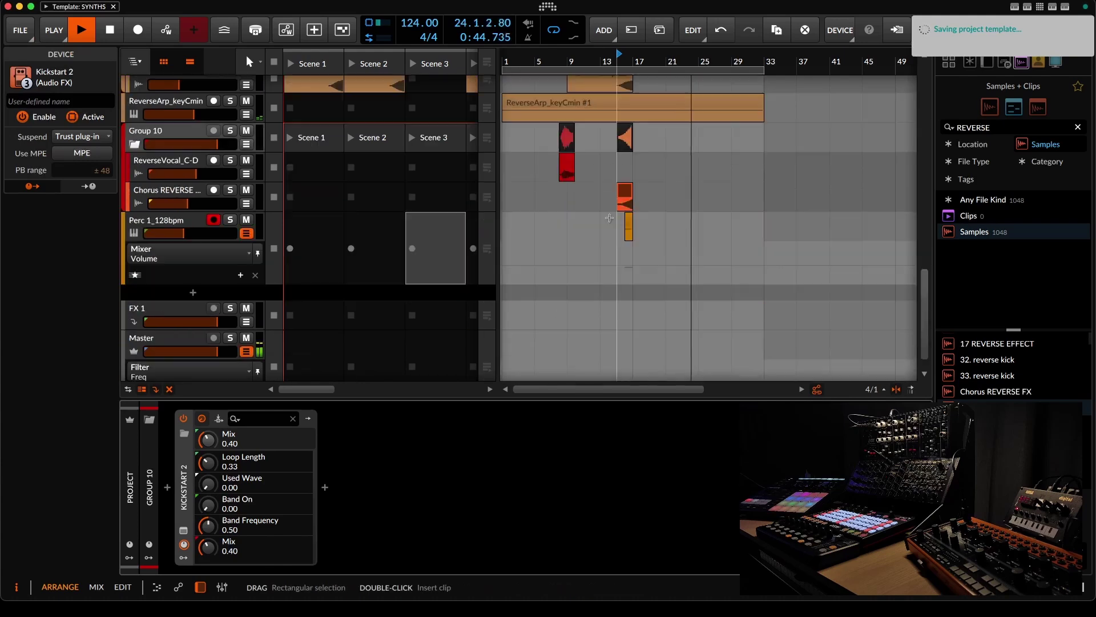
{"action": "left_click", "coordinate": [256, 253]}
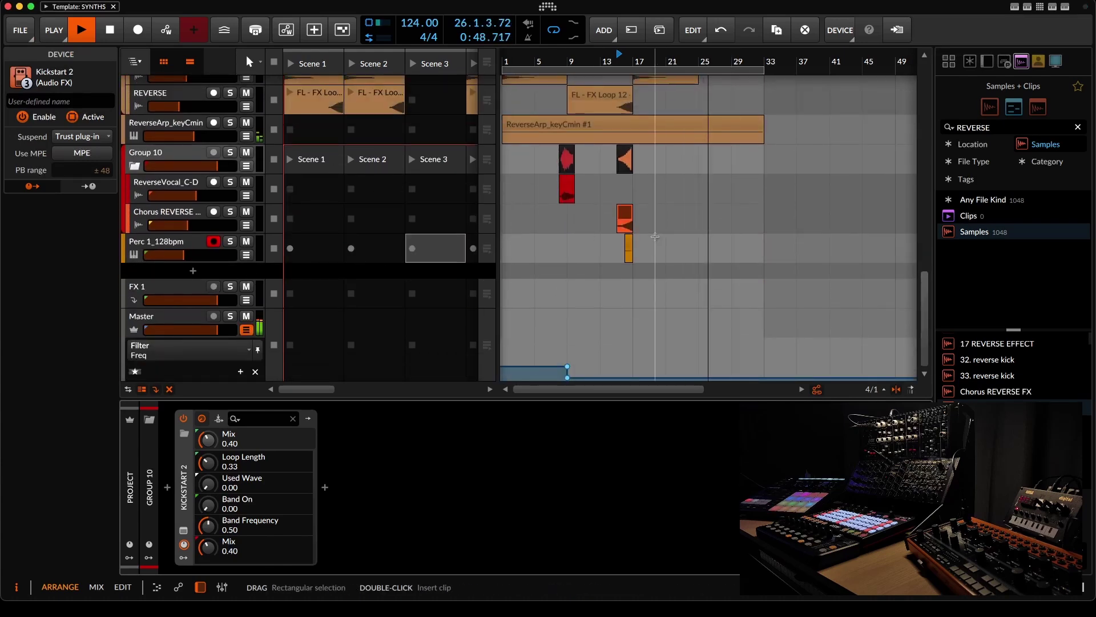
- Raise the pitch of the Verse REVERSE audio clip by one semitone and stop playback
{"action": "left_click_drag", "start_coordinate": [787, 57], "coordinate": [780, 68]}
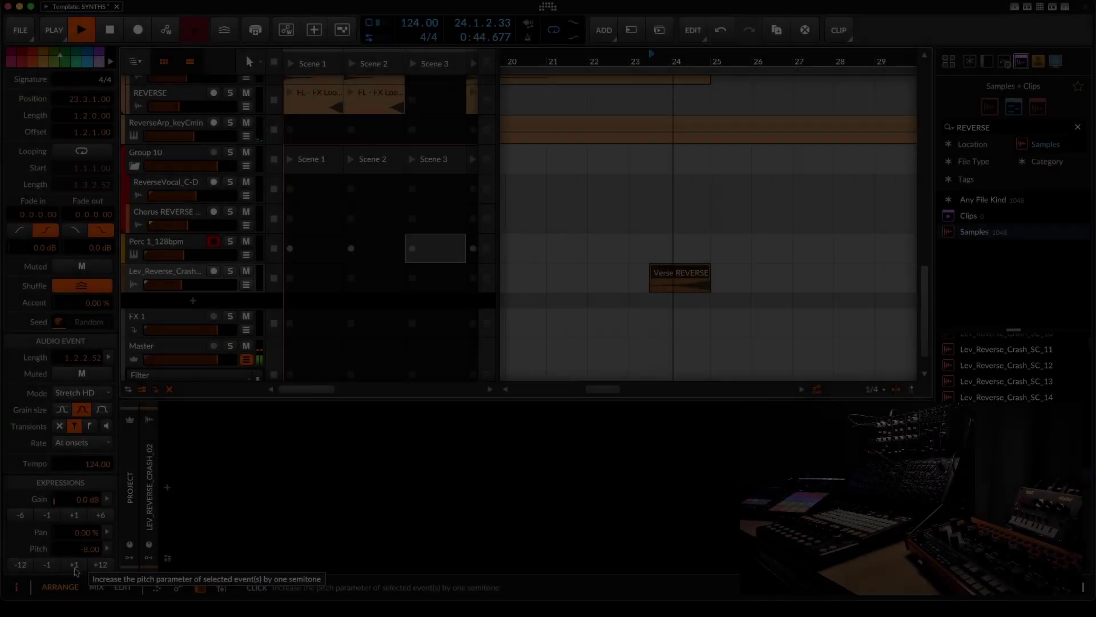
{"action": "left_click", "coordinate": [74, 565]}
{"action": "key", "text": "space"}
- Insert a Bit-8 device on the Lev_Reverse_Crash_02 track and play the clip through it
{"action": "double_click", "coordinate": [295, 535]}
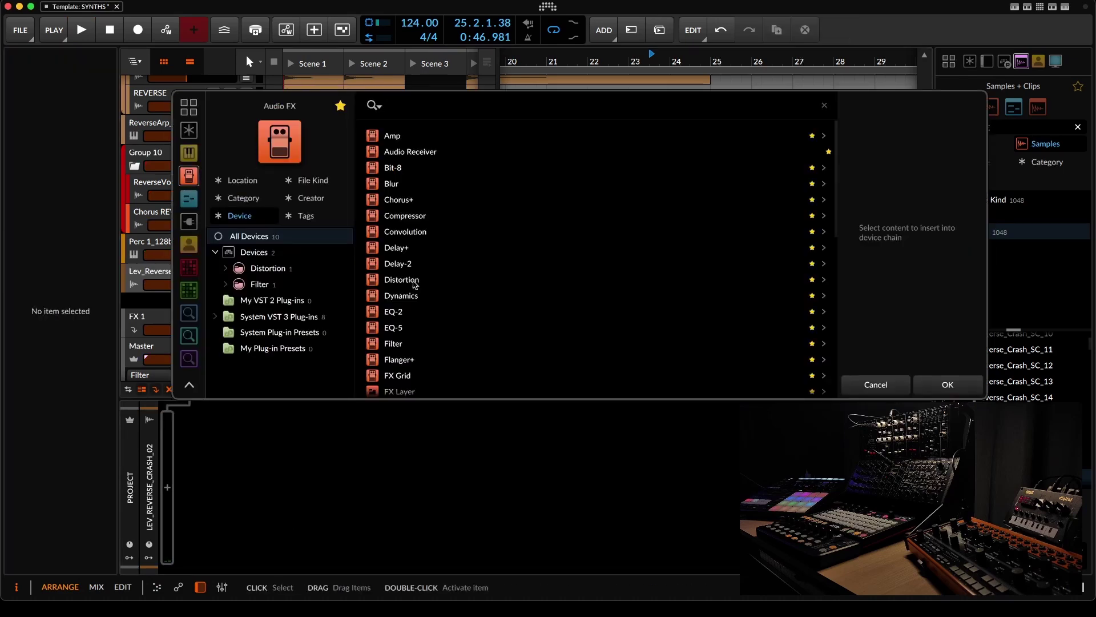
{"action": "double_click", "coordinate": [393, 168]}
{"action": "key", "text": "space"}
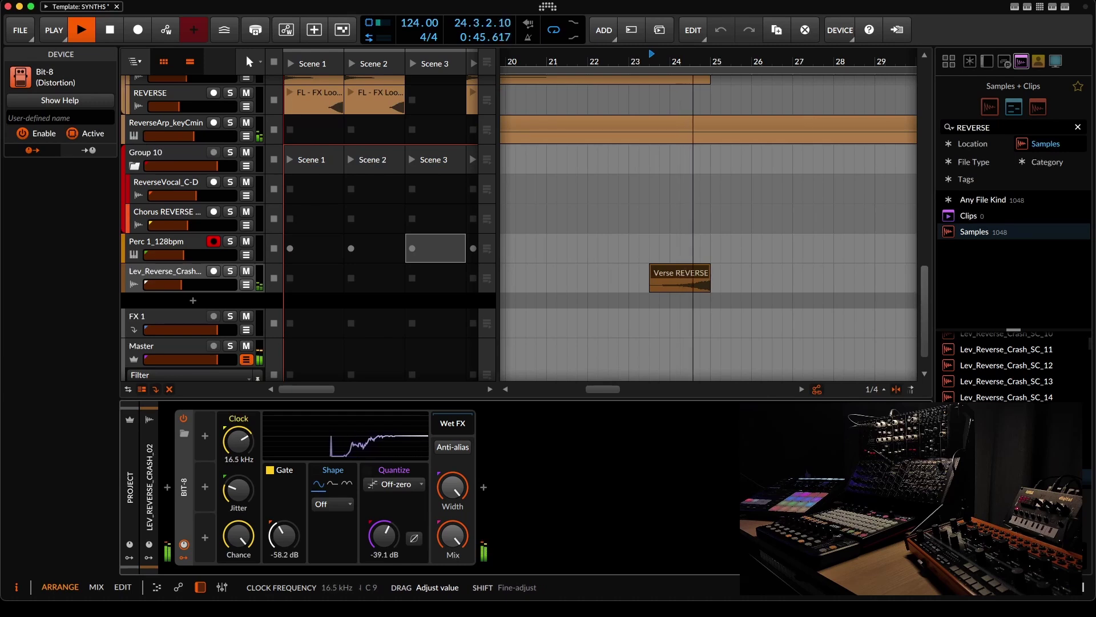
- Lower the Bit-8 clock frequency to 6.42 kHz while auditioning the reverse clip
{"action": "key", "text": "space"}
{"action": "left_click_drag", "start_coordinate": [238, 441], "coordinate": [238, 394]}
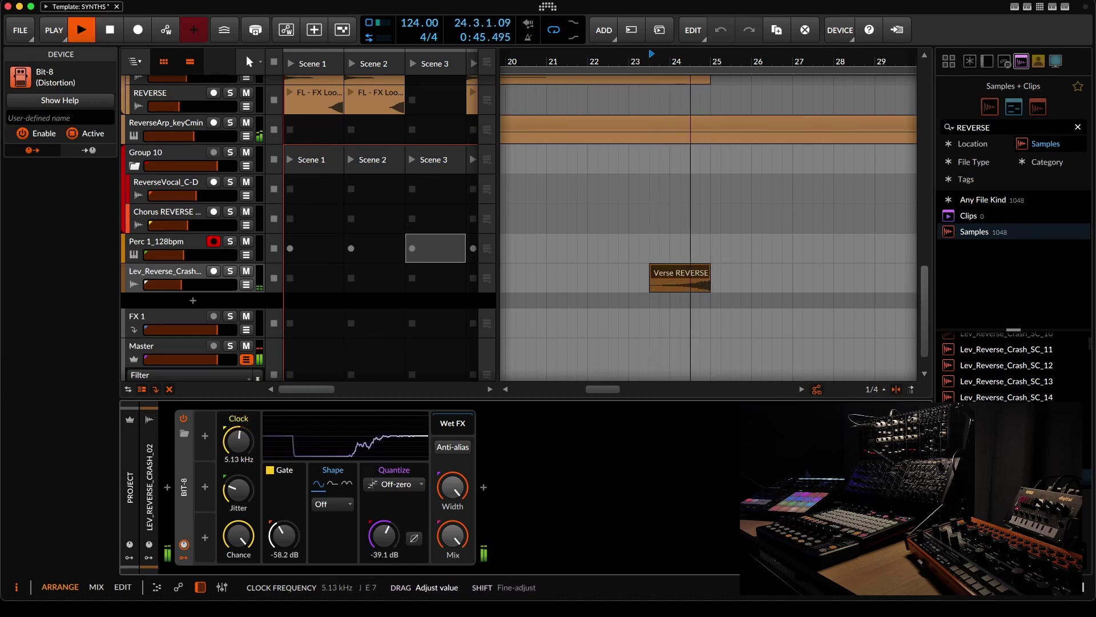
{"action": "key", "text": "space"}
{"action": "left_click_drag", "start_coordinate": [238, 451], "coordinate": [253, 426]}
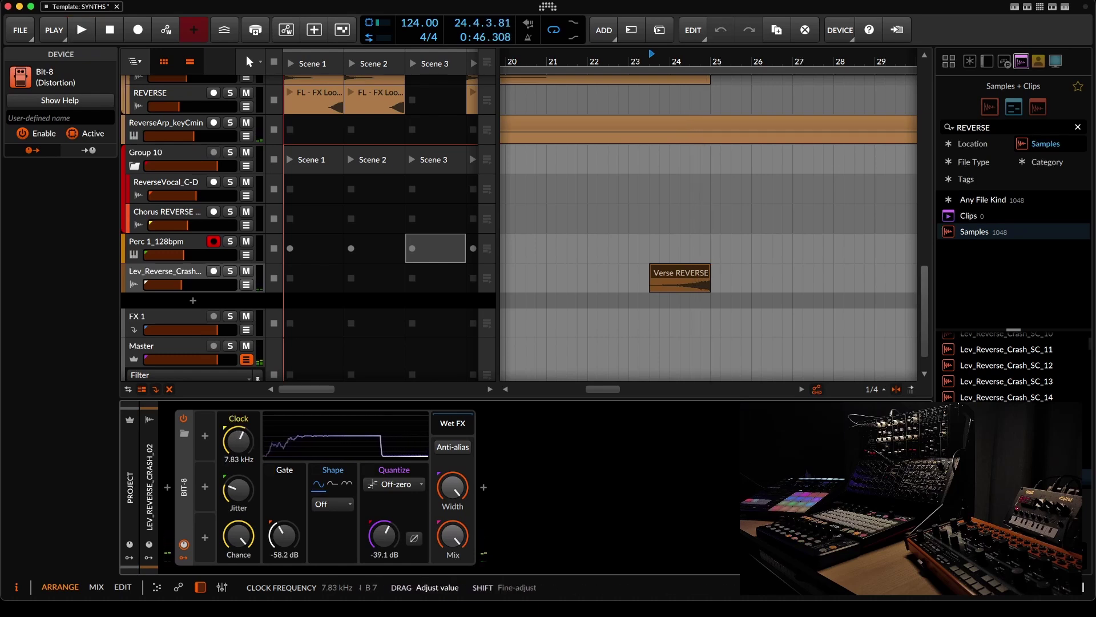
{"action": "key", "text": "space"}
- Automate the Bit-8 frequency from a point midway through the Verse REVERSE clip down to 2.05 kHz at bar 25, and audition it
{"action": "left_click", "coordinate": [246, 284]}
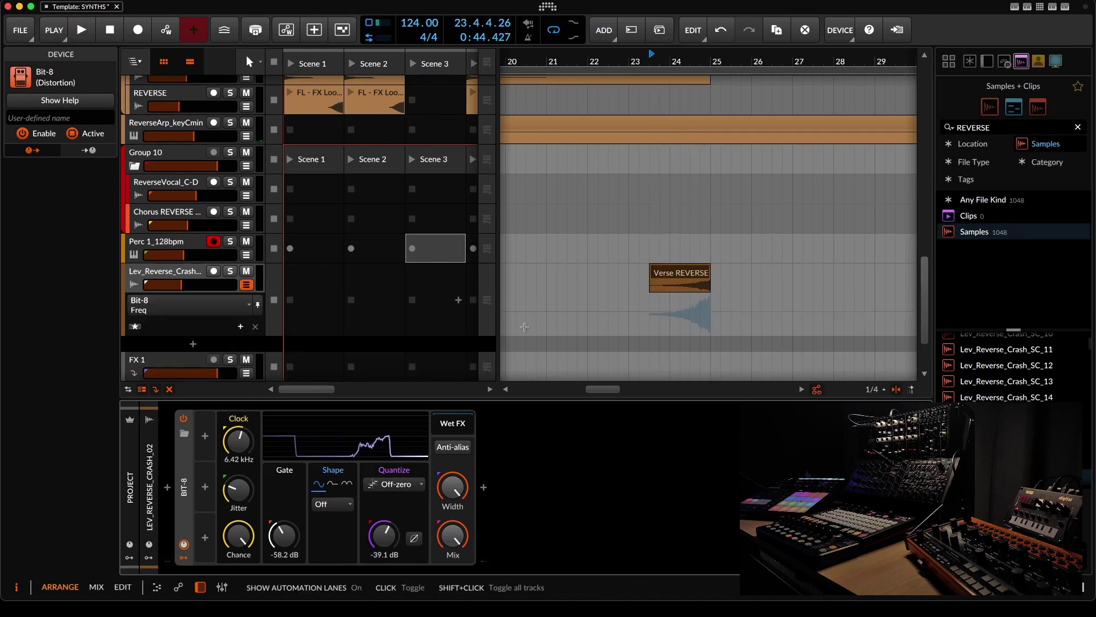
{"action": "left_click", "coordinate": [680, 311]}
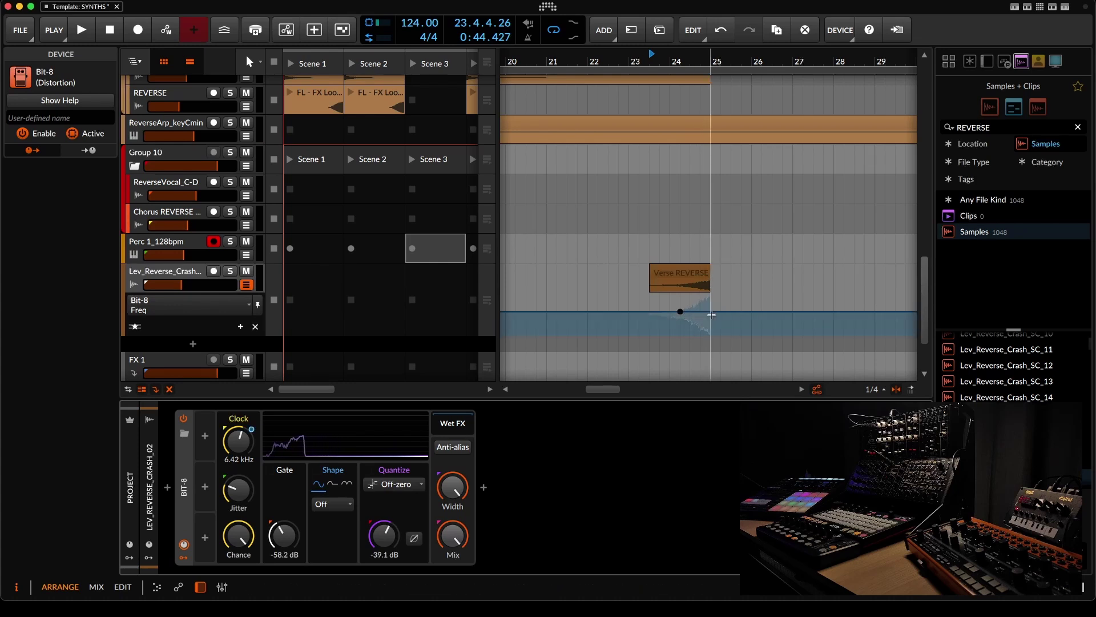
{"action": "left_click_drag", "start_coordinate": [710, 314], "coordinate": [711, 318]}
{"action": "key", "text": "space"}
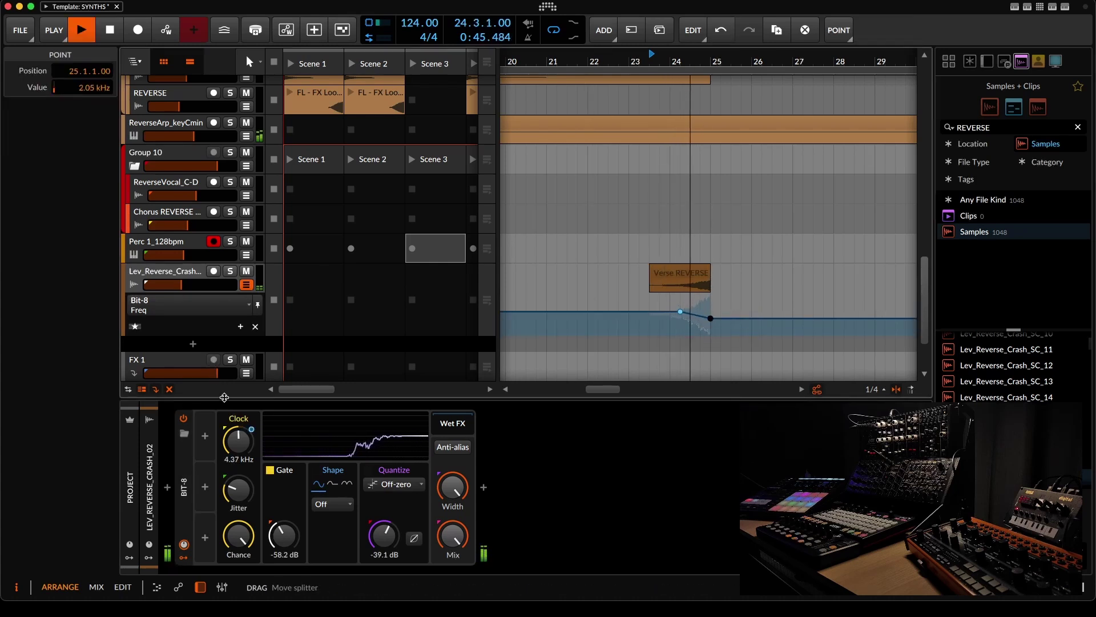
{"action": "key", "text": "space"}
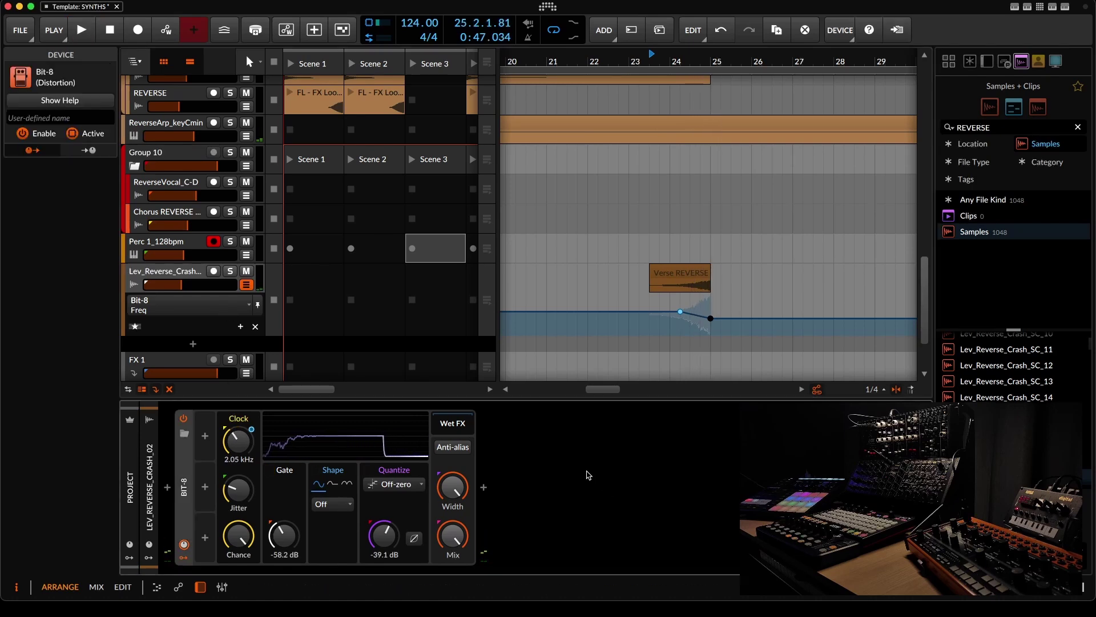
- Insert a Delay-2 device after Bit-8 on the Lev_Reverse_Crash_02 track and play the clip
{"action": "double_click", "coordinate": [588, 475]}
{"action": "type", "text": "DE"}
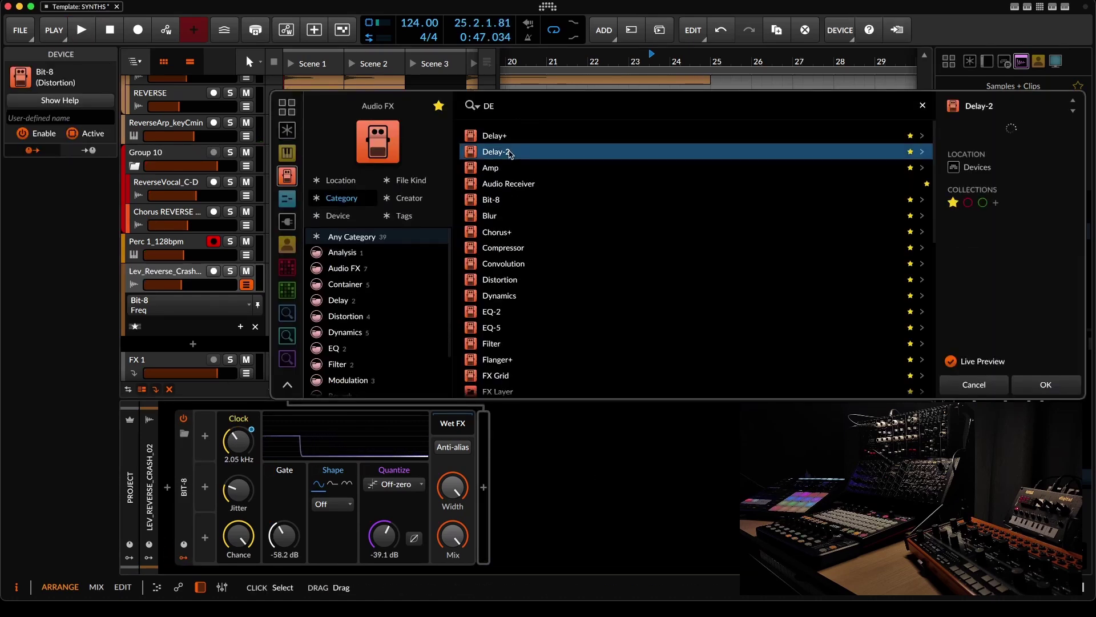
{"action": "double_click", "coordinate": [494, 151]}
{"action": "key", "text": "space"}
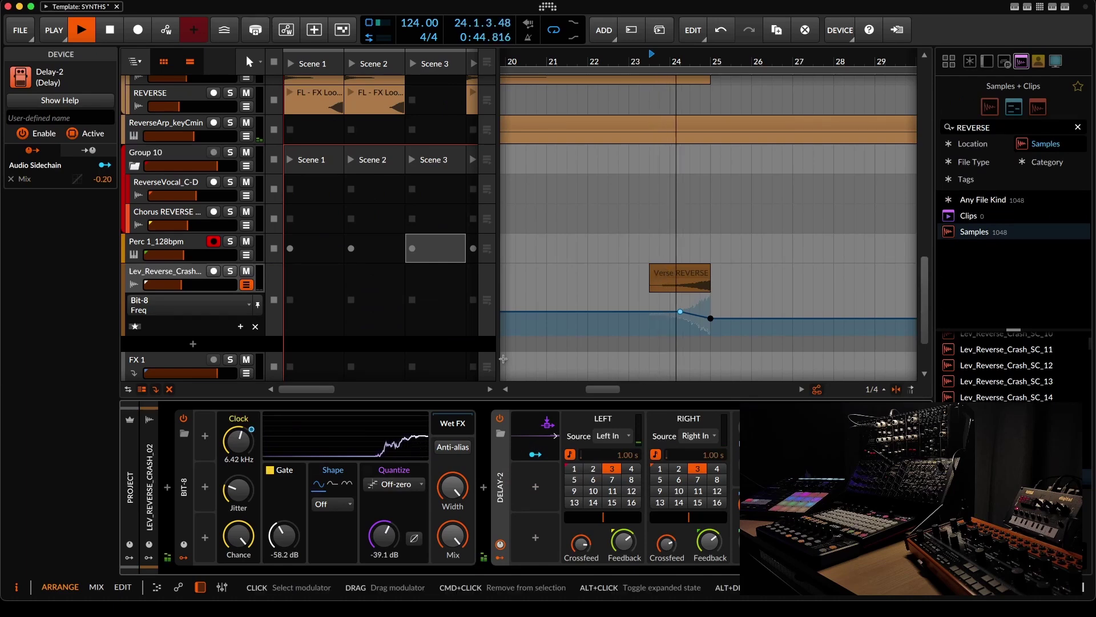
- Lower the Lev_Reverse_Crash_02 track's volume slightly and add a Reverb at the end of its device chain
{"action": "left_click", "coordinate": [178, 285]}
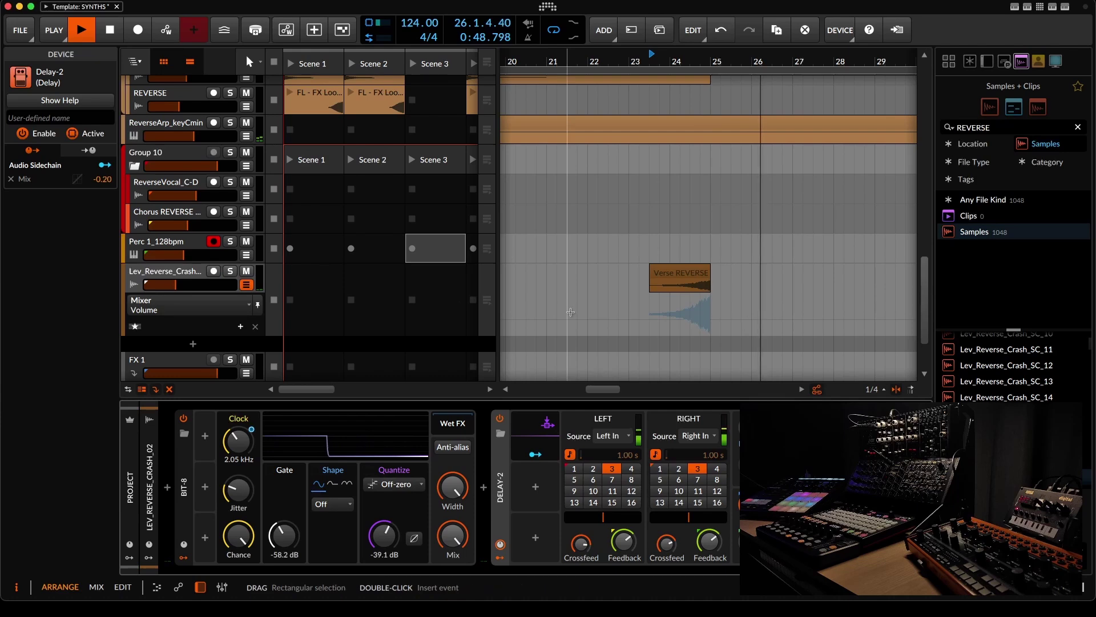
{"action": "type", "text": "b"}
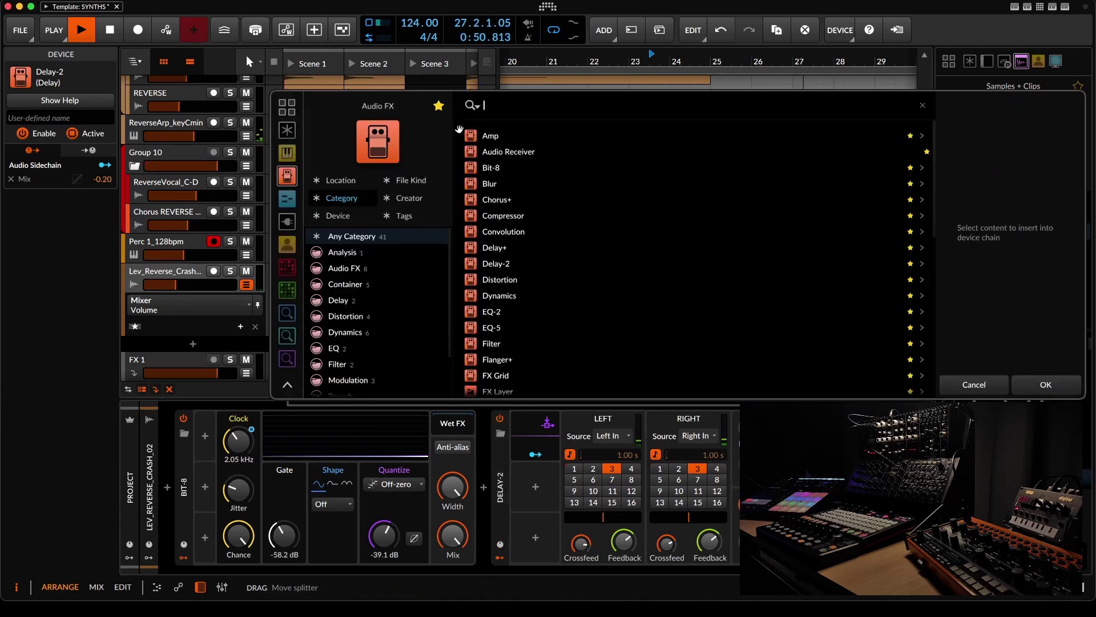
{"action": "type", "text": "RE"}
{"action": "double_click", "coordinate": [524, 152]}
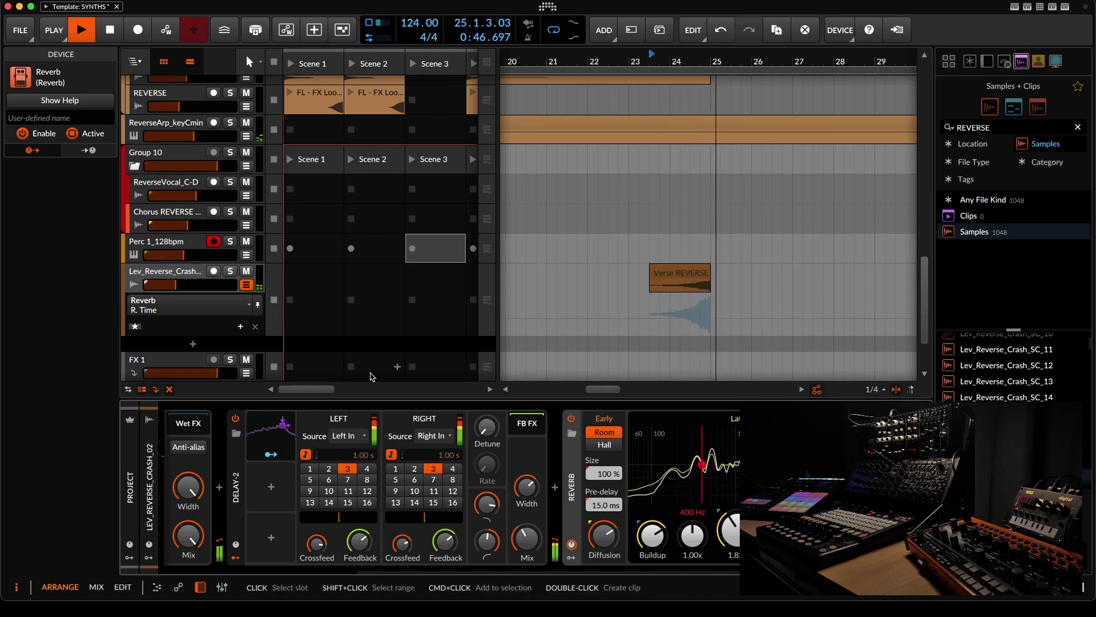
- Audition the reverse clip with the full effect chain and delete the Delay-2 device
{"action": "key", "text": "space"}
{"action": "key", "text": "space"}
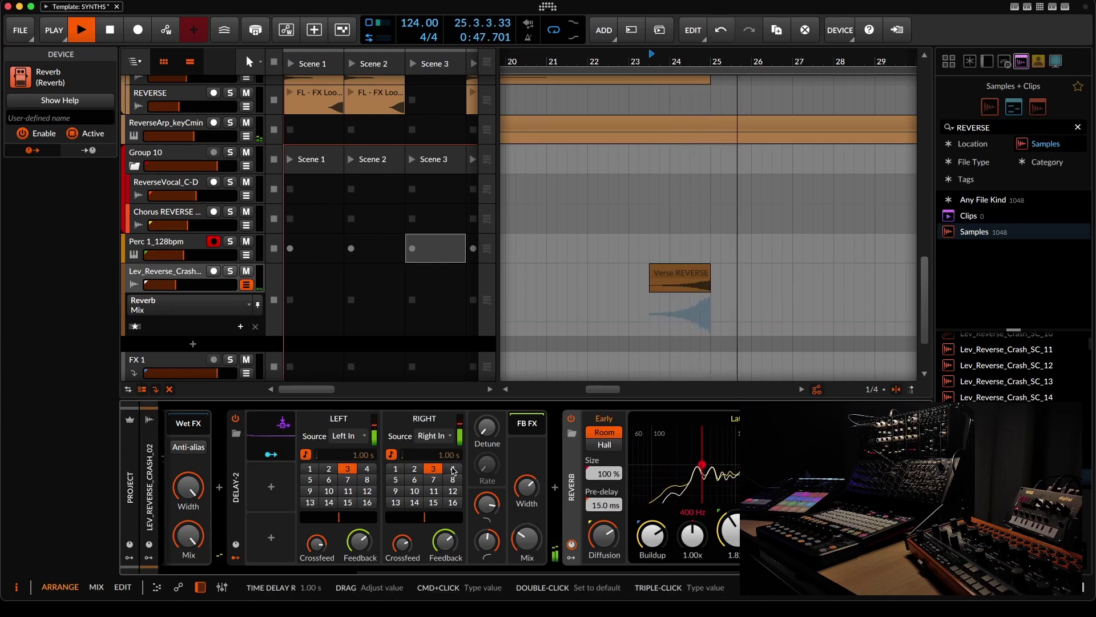
{"action": "left_click", "coordinate": [238, 471]}
{"action": "key", "text": "Delete"}
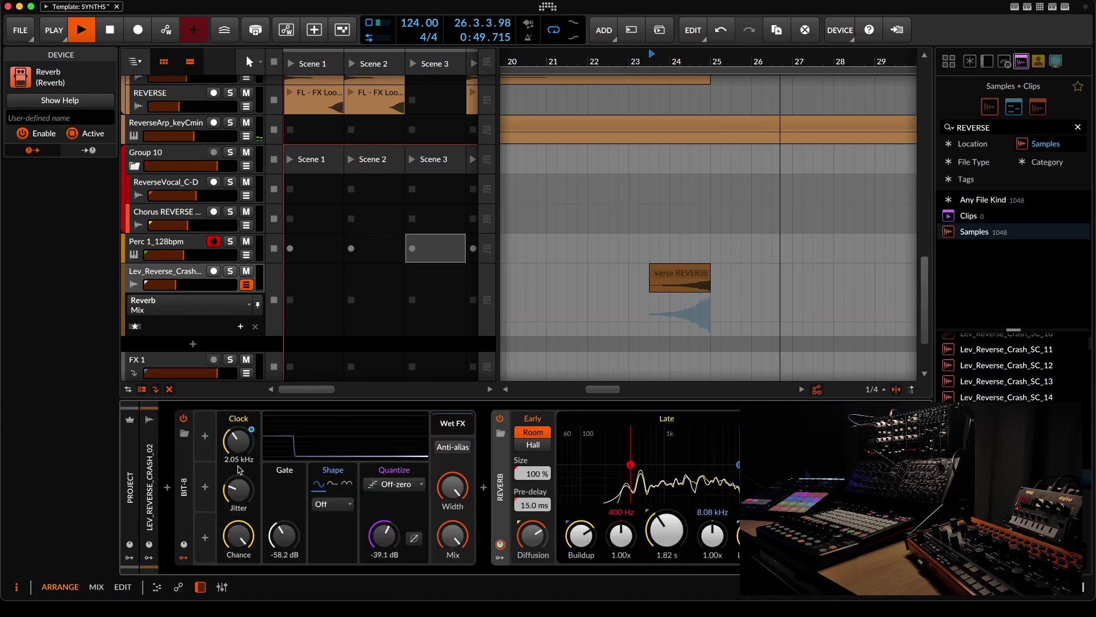
- Insert a Delay+ device between Bit-8 and Reverb on the Lev_Reverse_Crash_02 track and audition the reverse clip
{"action": "left_click", "coordinate": [481, 494]}
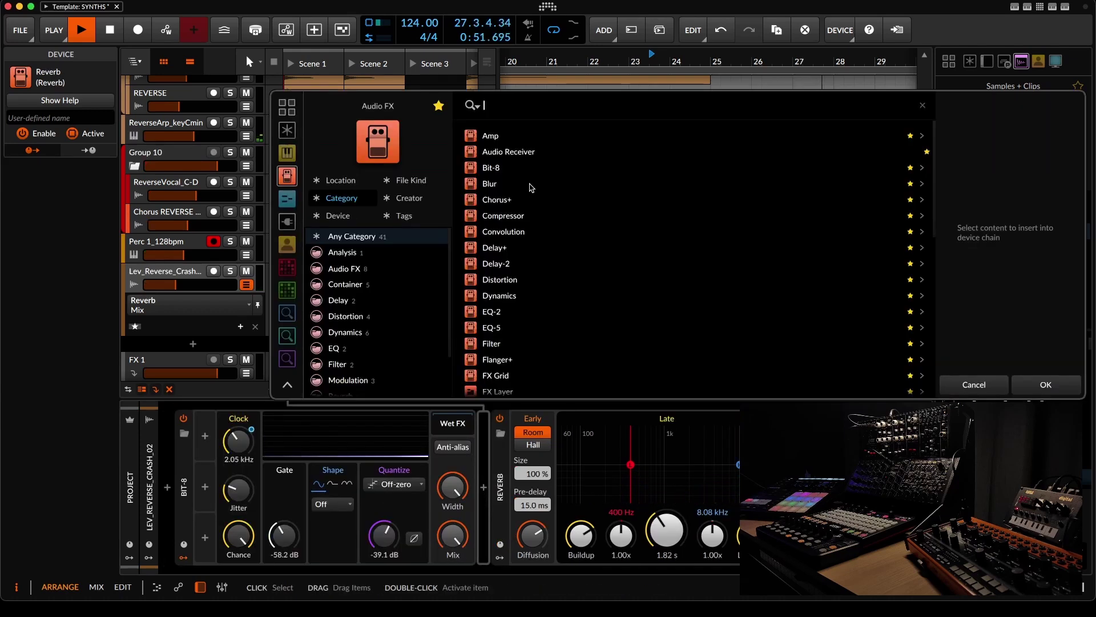
{"action": "type", "text": "DE"}
{"action": "double_click", "coordinate": [508, 137]}
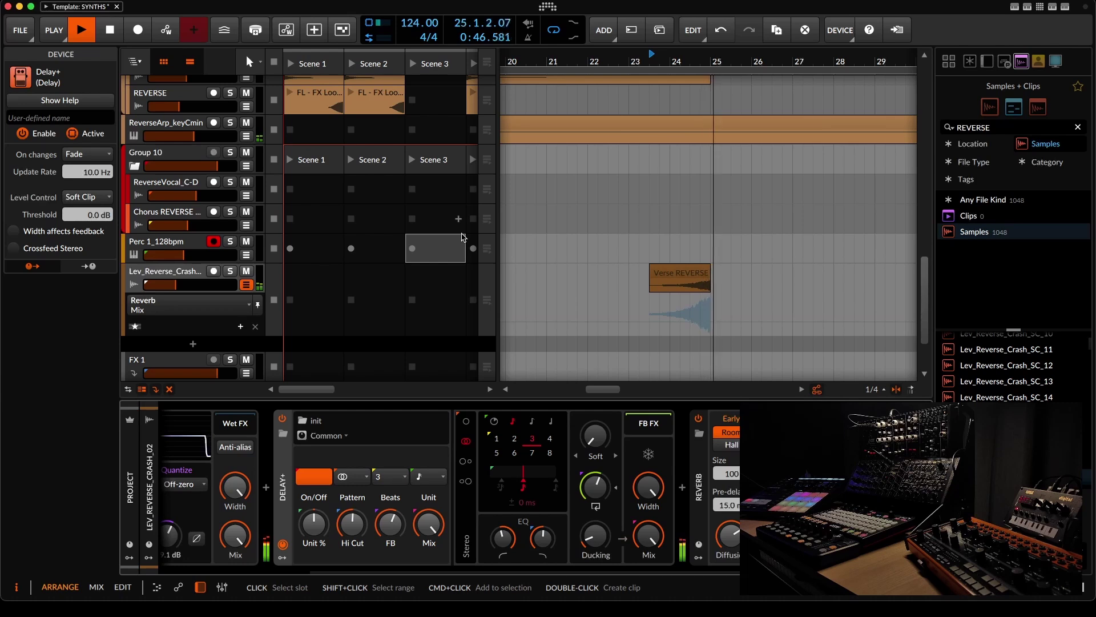
{"action": "key", "text": "space"}
- Set Delay+ to 2 beats and adjust its mix, feedback and ducking while replaying the reverse clip
{"action": "mouse_move", "coordinate": [648, 526]}
{"action": "left_mouse_down"}
{"action": "mouse_move", "coordinate": [649, 558]}
{"action": "mouse_move", "coordinate": [650, 542]}
{"action": "left_mouse_up"}
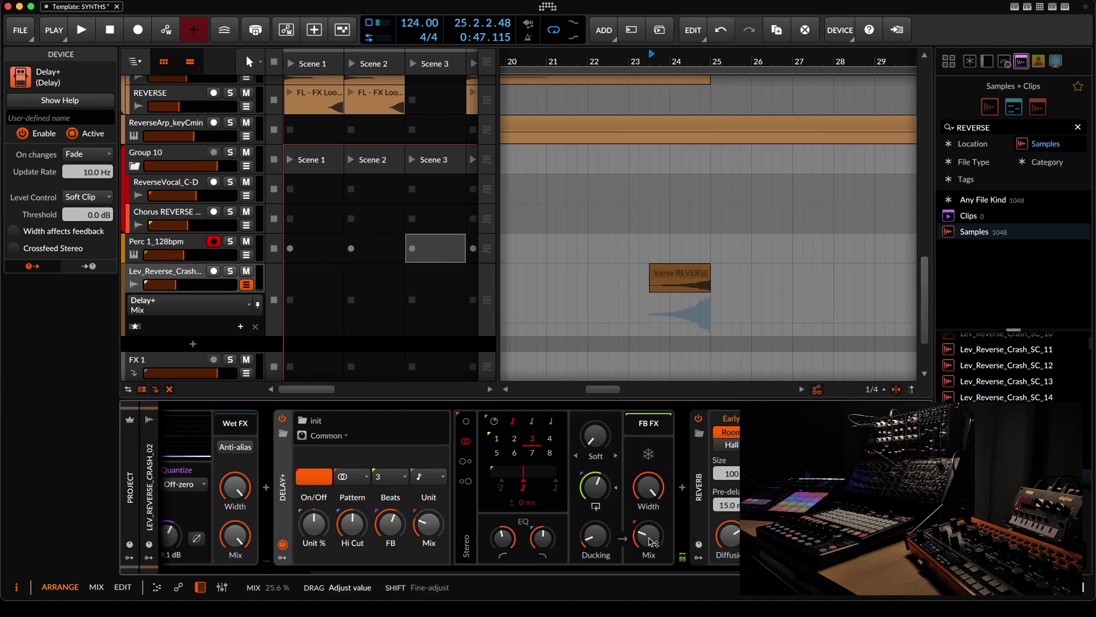
{"action": "key", "text": "space"}
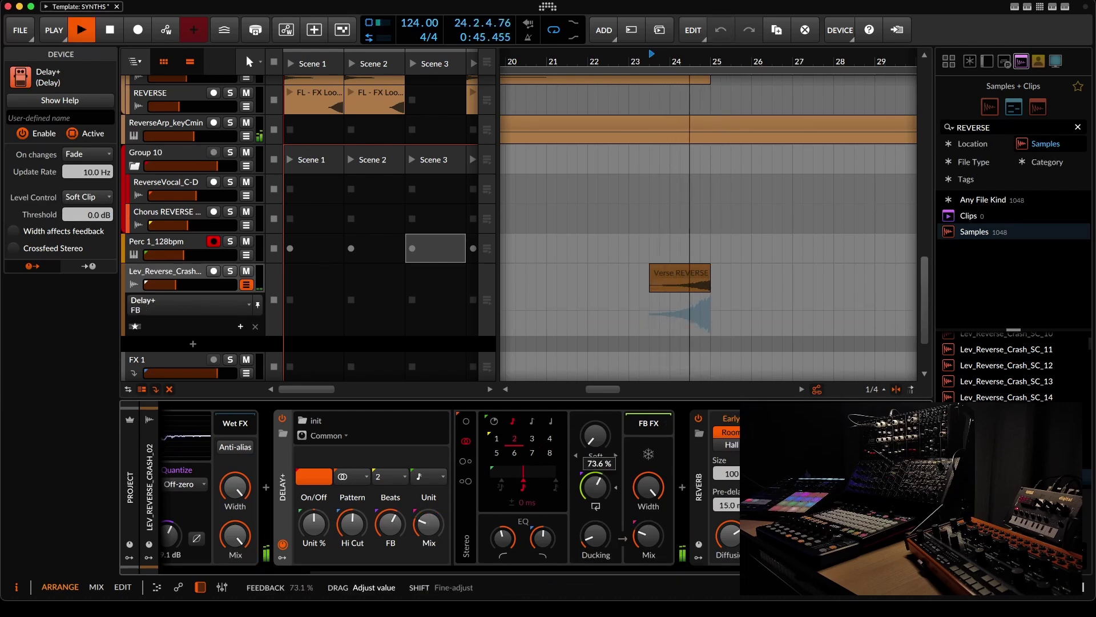
{"action": "mouse_move", "coordinate": [647, 537]}
{"action": "left_mouse_down"}
{"action": "mouse_move", "coordinate": [647, 528]}
{"action": "mouse_move", "coordinate": [595, 540]}
{"action": "left_mouse_up"}
{"action": "key", "text": "space"}
{"action": "key", "text": "space"}
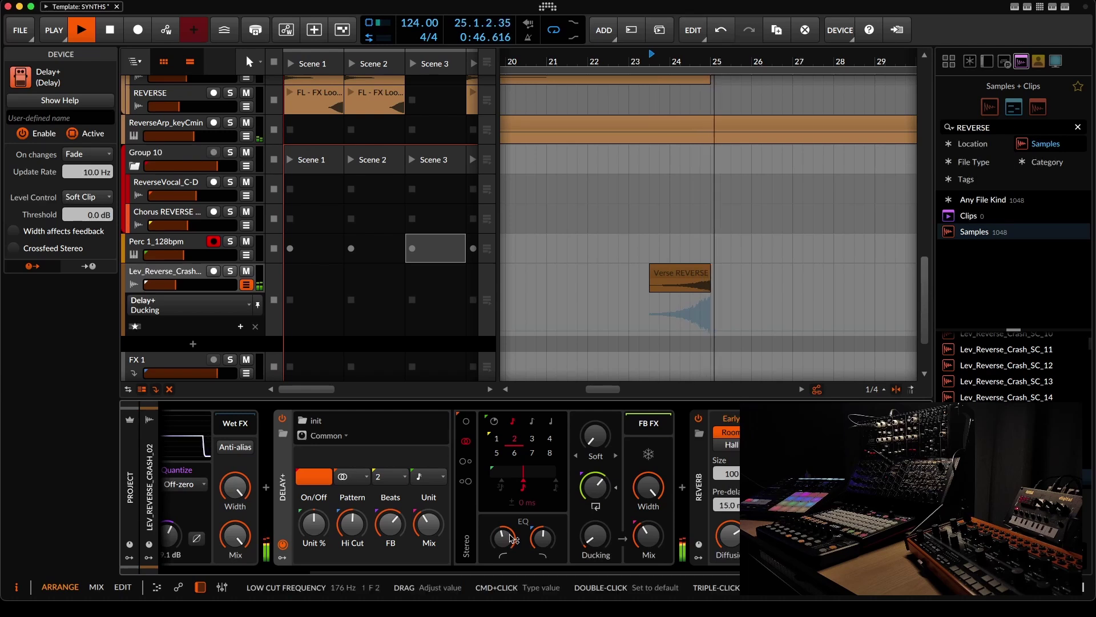
- Disarm the Perc 1_128bpm track and delete the stray clips around bars 69 to 74 beyond the end of the arrangement
{"action": "left_click", "coordinate": [214, 241]}
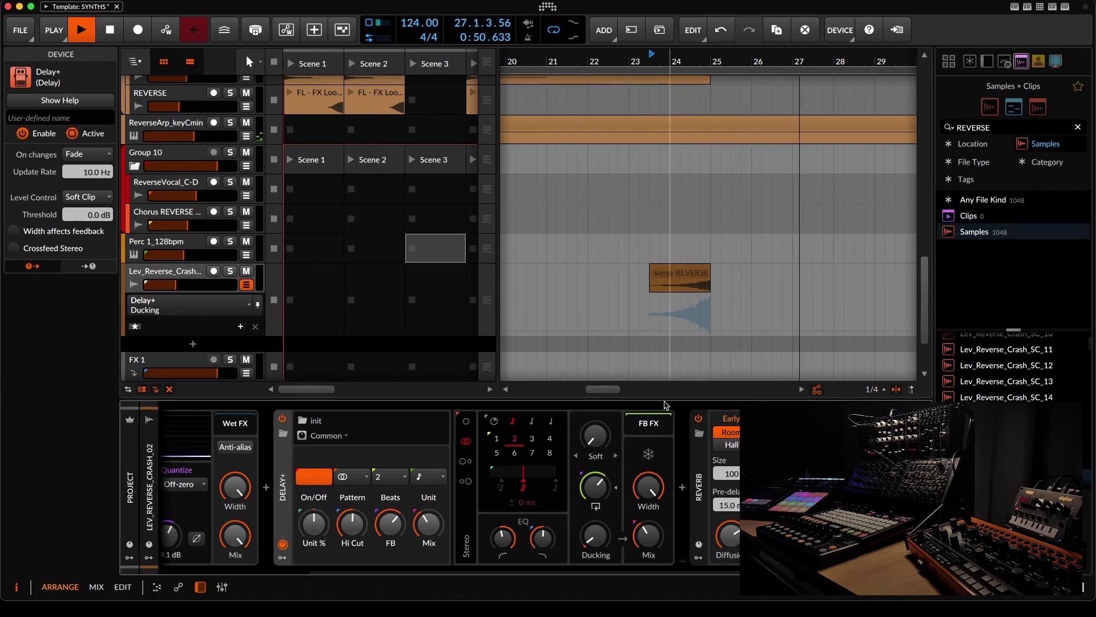
{"action": "left_click_drag", "start_coordinate": [618, 64], "coordinate": [602, 54]}
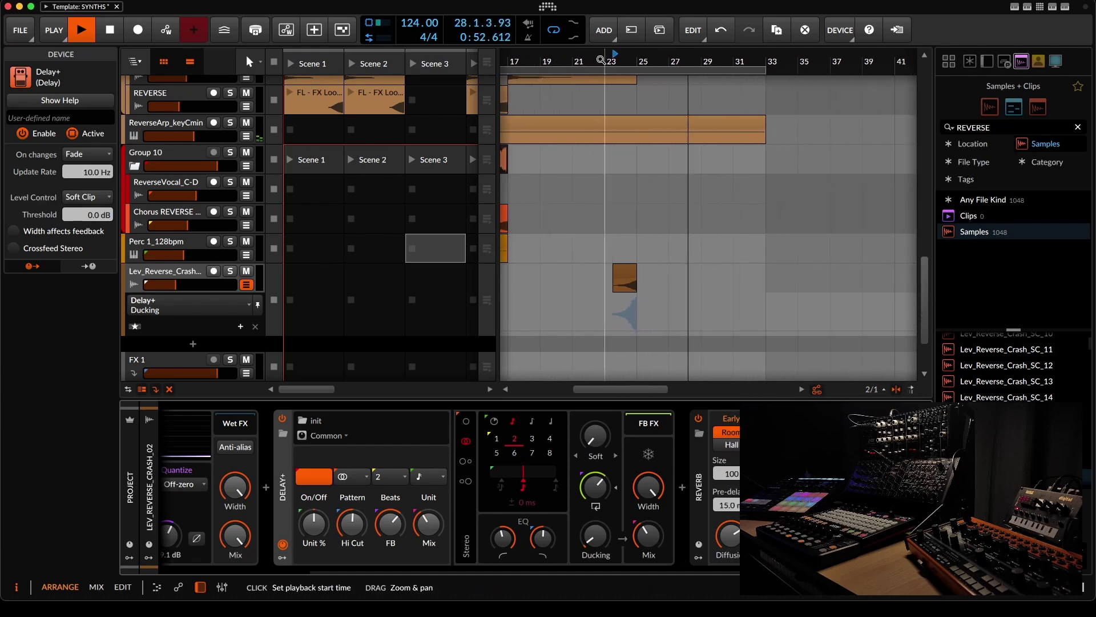
{"action": "scroll", "coordinate": [621, 137], "scroll_direction": "up", "scroll_amount": 10}
{"action": "scroll", "coordinate": [619, 136], "scroll_direction": "down", "scroll_amount": 10}
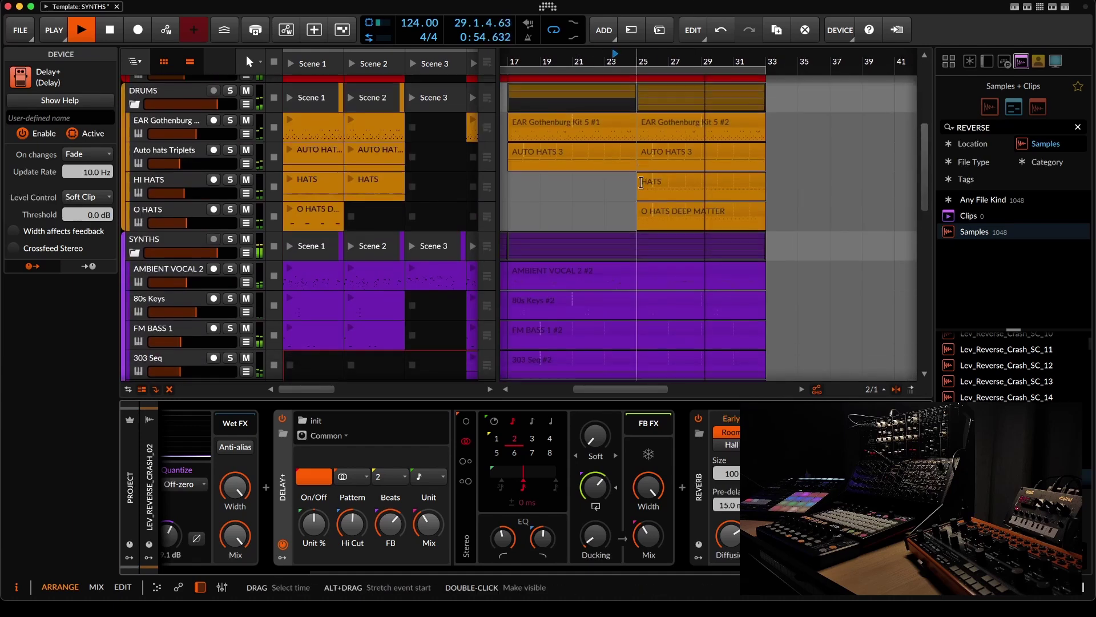
{"action": "left_click_drag", "start_coordinate": [542, 60], "coordinate": [513, 63]}
{"action": "scroll", "coordinate": [680, 247], "scroll_direction": "up", "scroll_amount": 10}
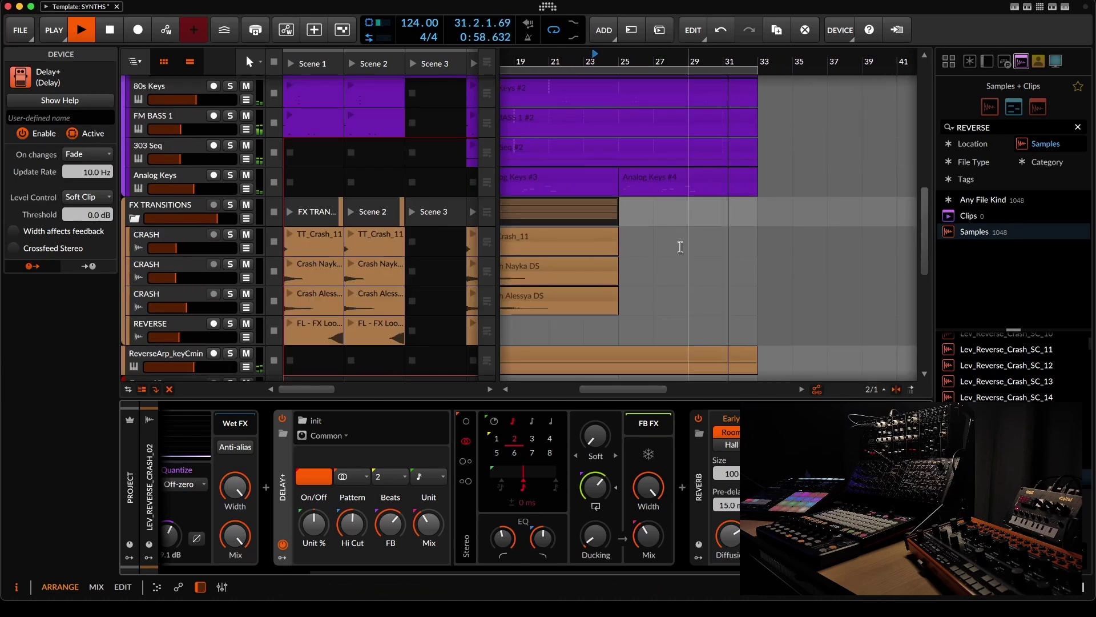
{"action": "mouse_move", "coordinate": [530, 63]}
{"action": "left_mouse_down"}
{"action": "mouse_move", "coordinate": [529, 52]}
{"action": "mouse_move", "coordinate": [524, 64]}
{"action": "left_mouse_up"}
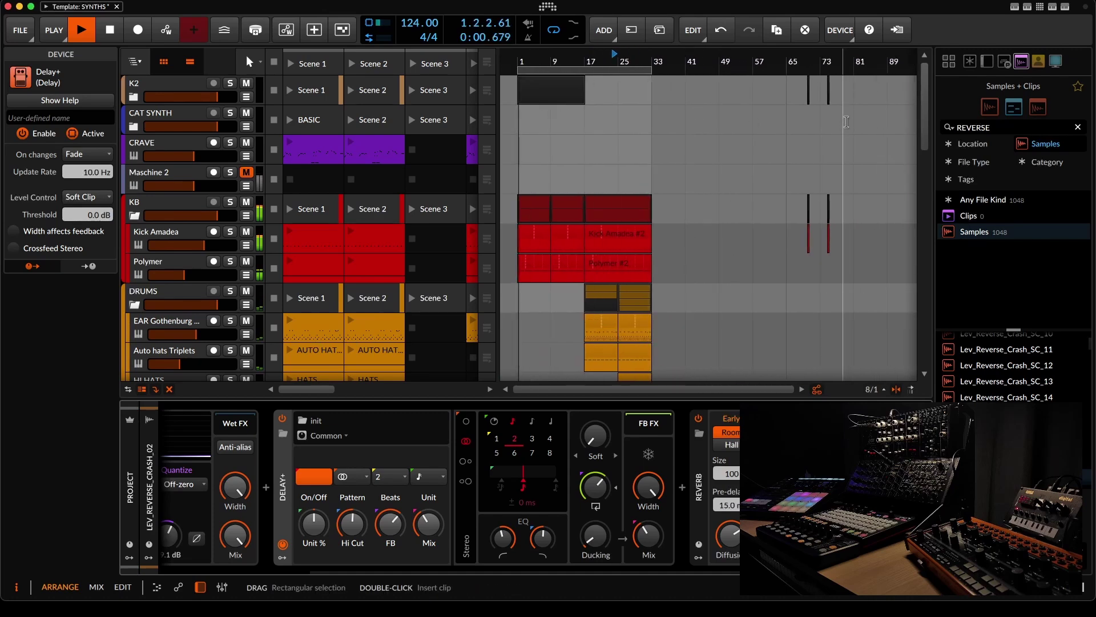
{"action": "left_click_drag", "start_coordinate": [808, 91], "coordinate": [873, 278]}
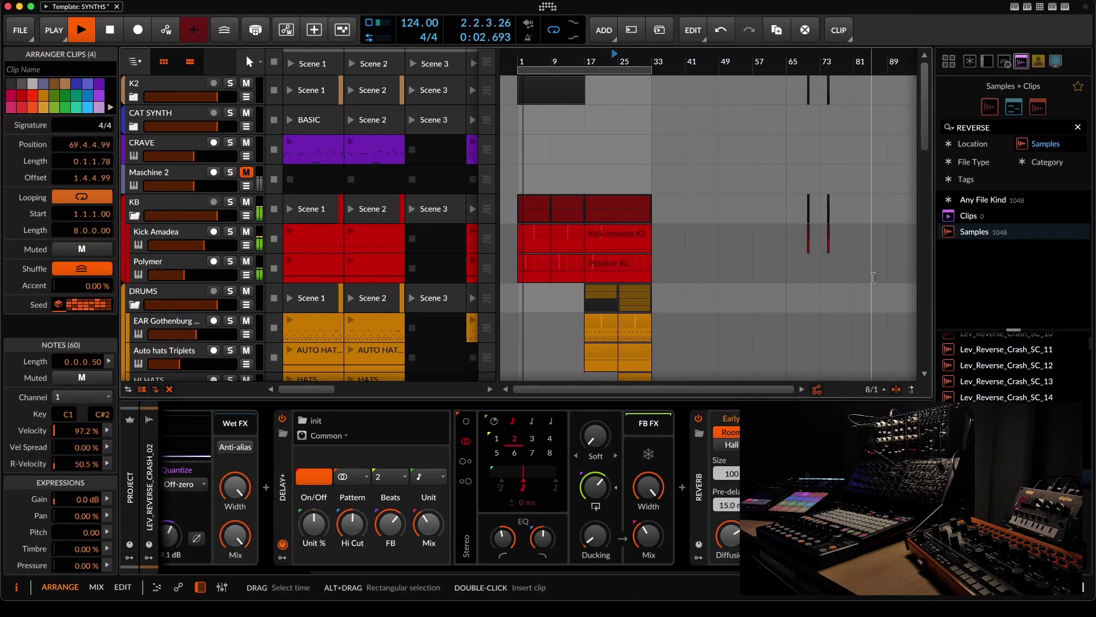
{"action": "key", "text": "Delete"}
- Add an instrument track with a Polysynth below the Lev_Reverse_Crash_02 track
{"action": "scroll", "coordinate": [858, 262], "scroll_direction": "down", "scroll_amount": 15}
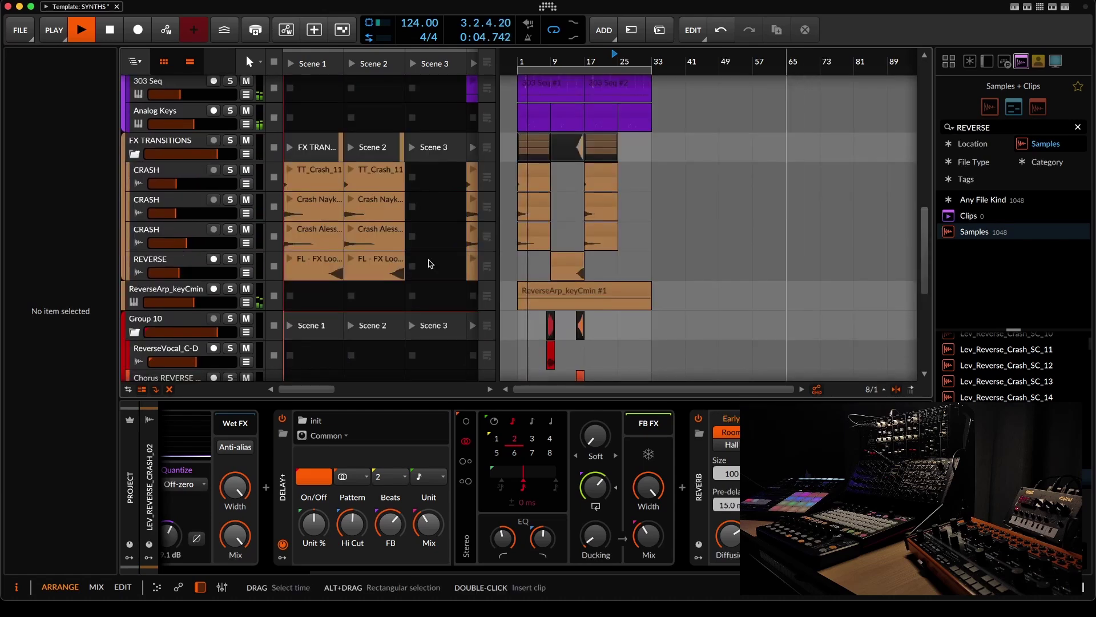
{"action": "left_click", "coordinate": [246, 212]}
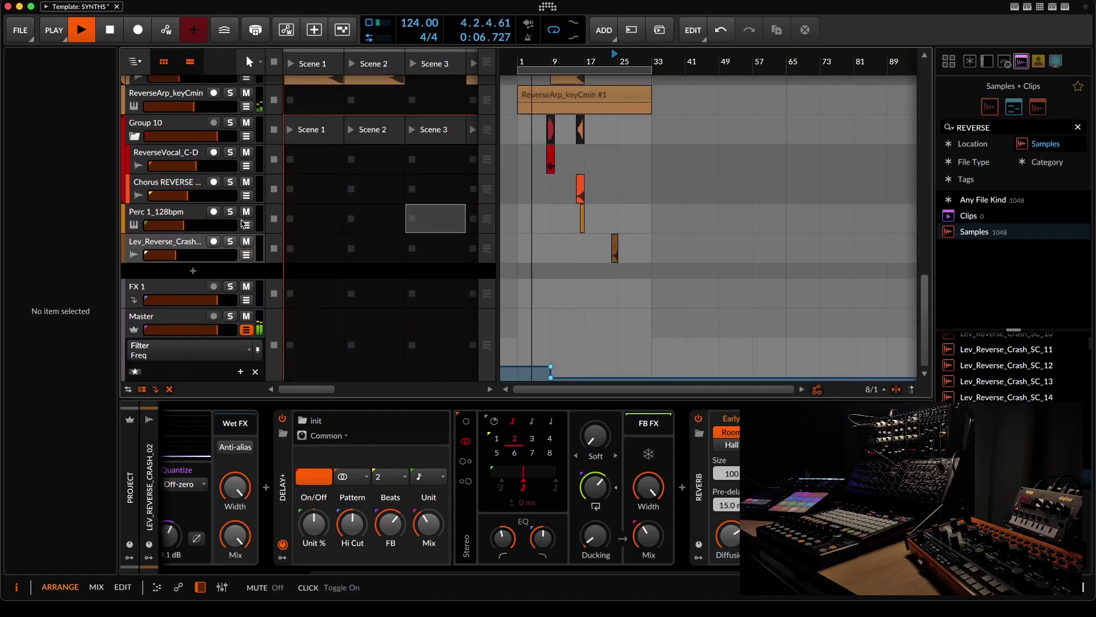
{"action": "double_click", "coordinate": [231, 274]}
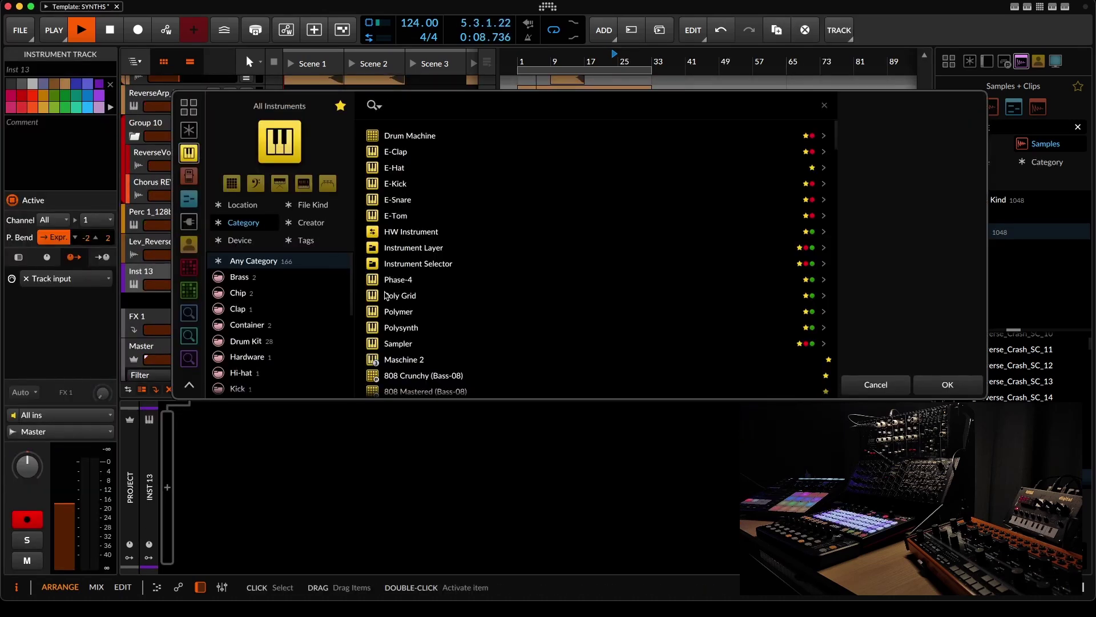
{"action": "double_click", "coordinate": [401, 328]}
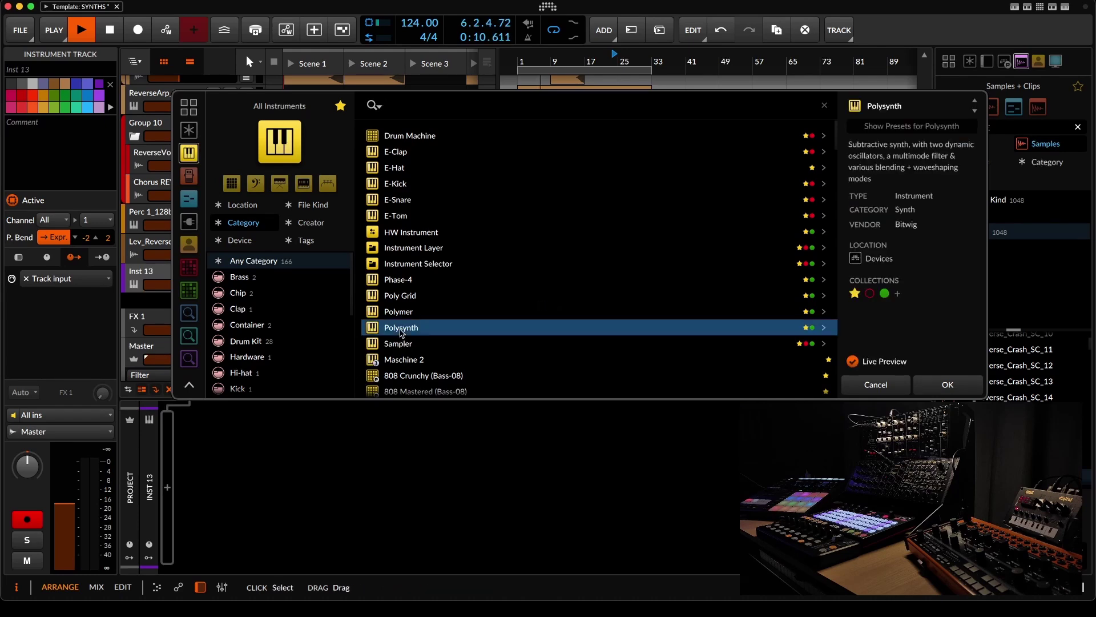
- Open the Polysynth's preset browser, toggle the favorites filter and look through the presets
{"action": "left_click", "coordinate": [186, 434]}
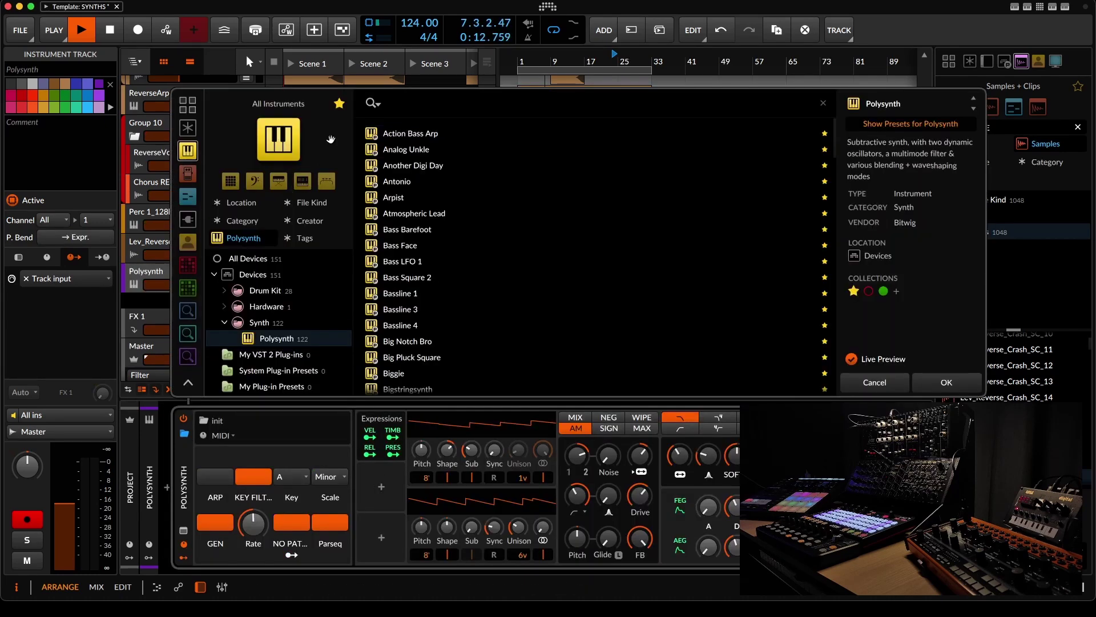
{"action": "left_click", "coordinate": [339, 103]}
{"action": "scroll", "coordinate": [309, 300], "scroll_direction": "down", "scroll_amount": 3}
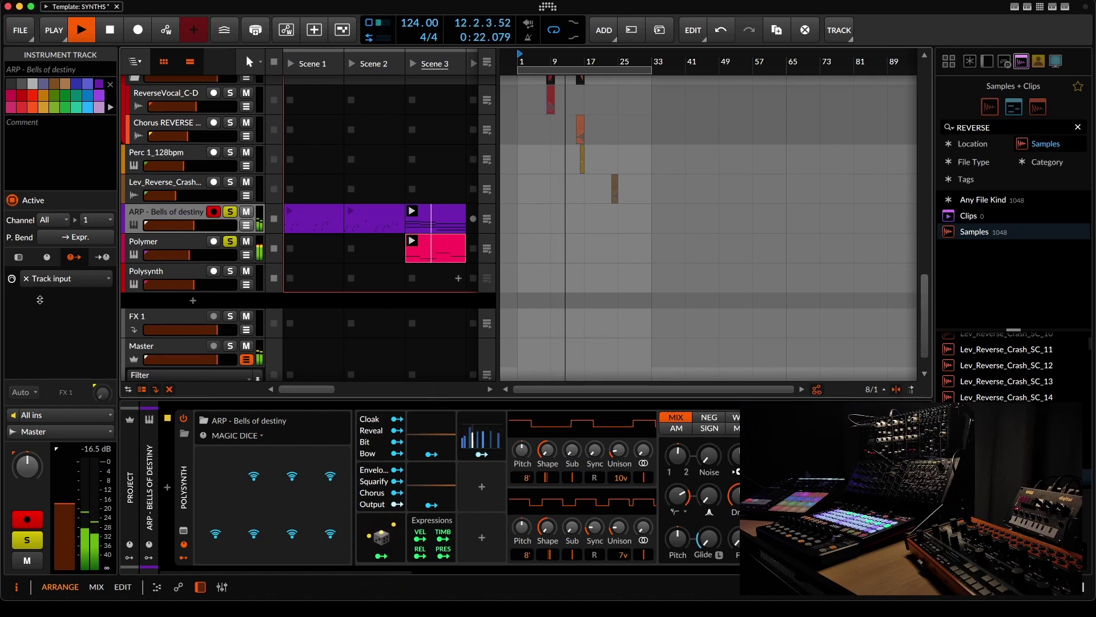
- Examine the Polymer track's device chain through to its Multiband FX-2 and Saturator while auditioning Scene 3
{"action": "left_click", "coordinate": [158, 243]}
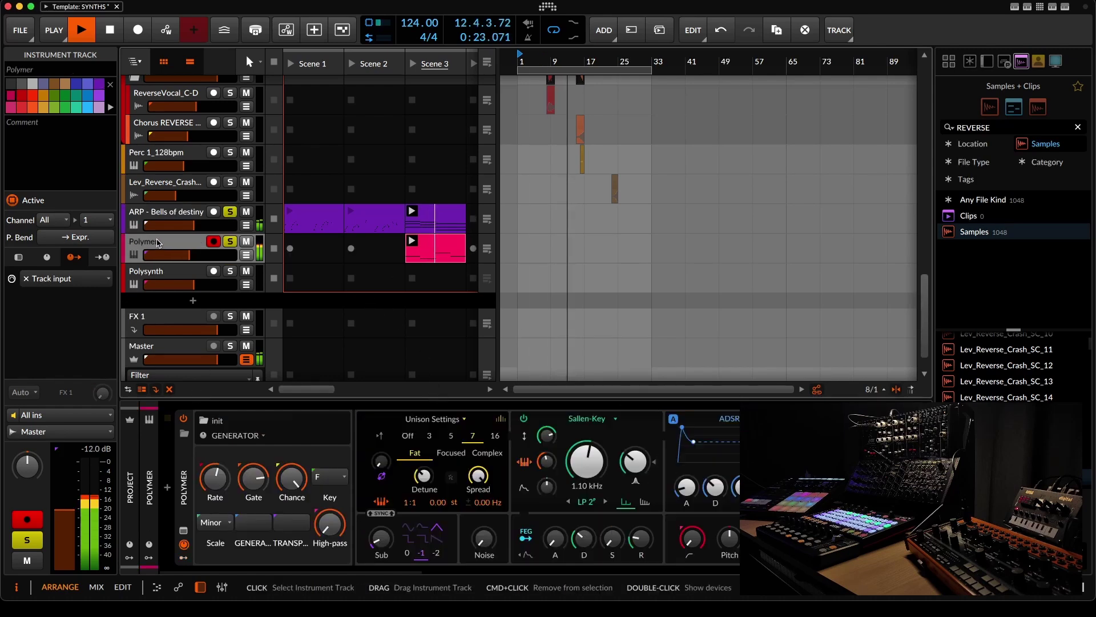
{"action": "left_click", "coordinate": [191, 275]}
{"action": "left_click", "coordinate": [204, 252]}
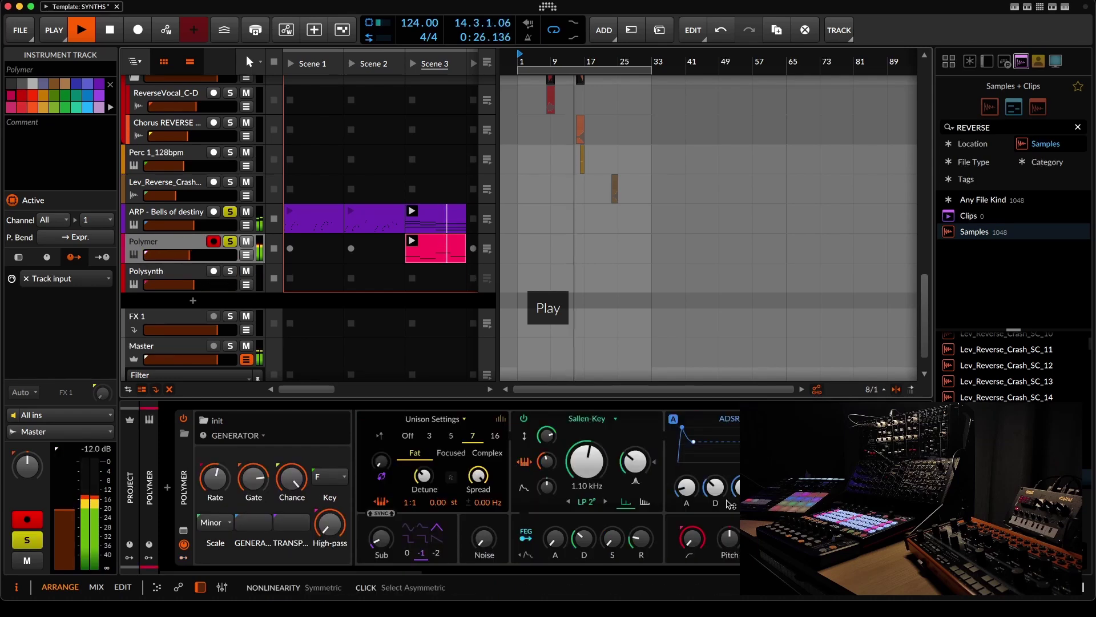
{"action": "left_click_drag", "start_coordinate": [370, 571], "coordinate": [478, 573]}
{"action": "key", "text": "space"}
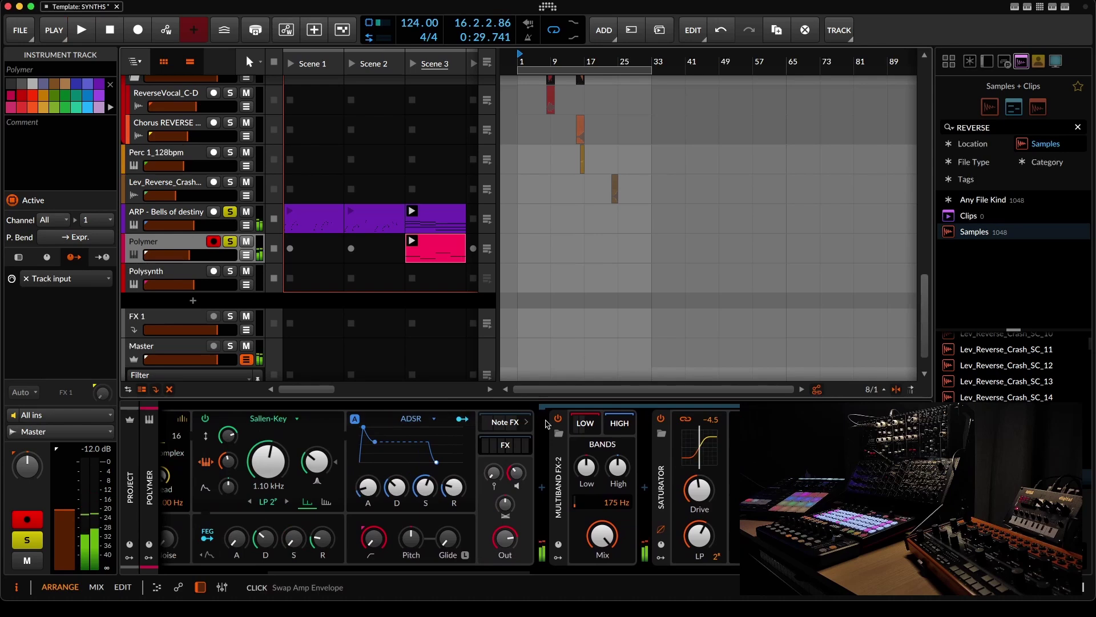
{"action": "key", "text": "space"}
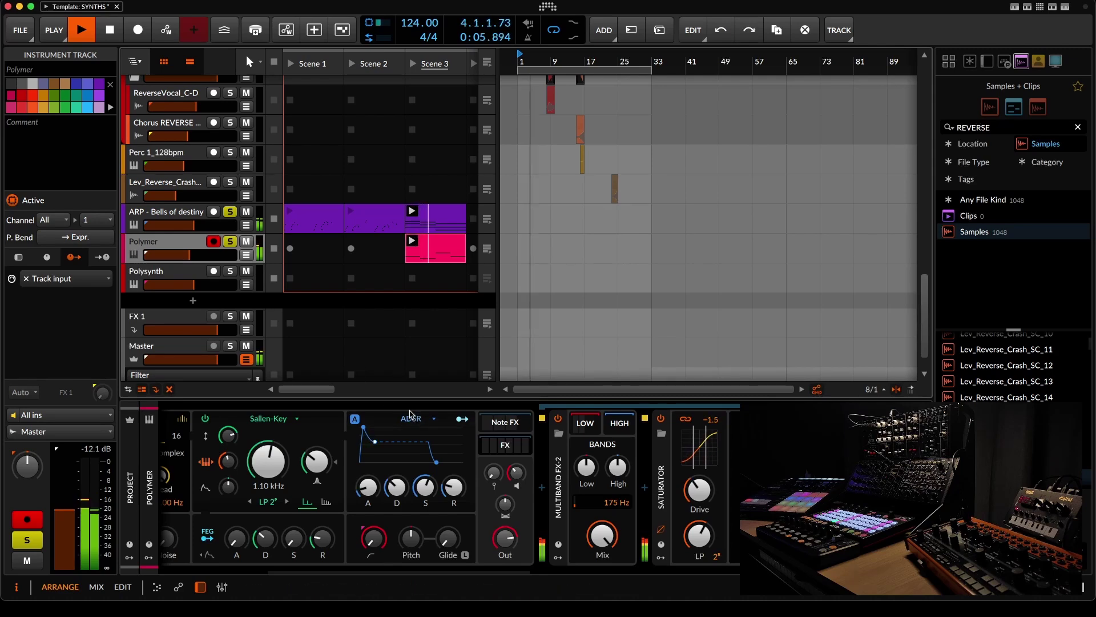
- Examine the device chains of the ARP - Bells of destiny and Best pad resonator 2 tracks
{"action": "left_click", "coordinate": [171, 212]}
{"action": "left_click_drag", "start_coordinate": [285, 570], "coordinate": [790, 570]}
{"action": "scroll", "coordinate": [452, 488], "scroll_direction": "right", "scroll_amount": 2}
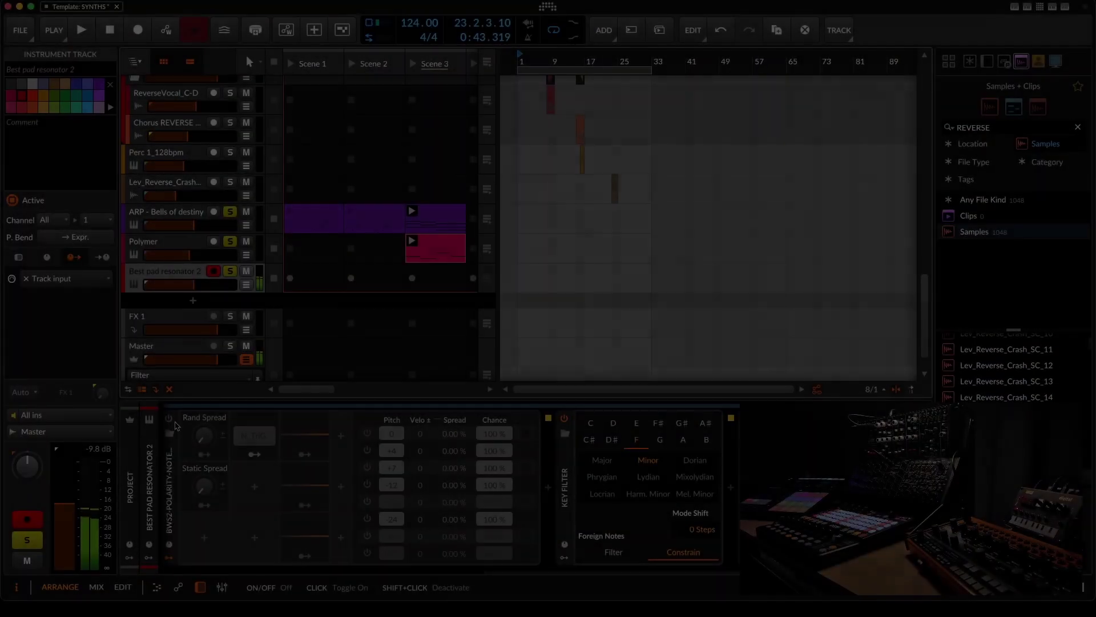
{"action": "left_click_drag", "start_coordinate": [548, 574], "coordinate": [361, 574]}
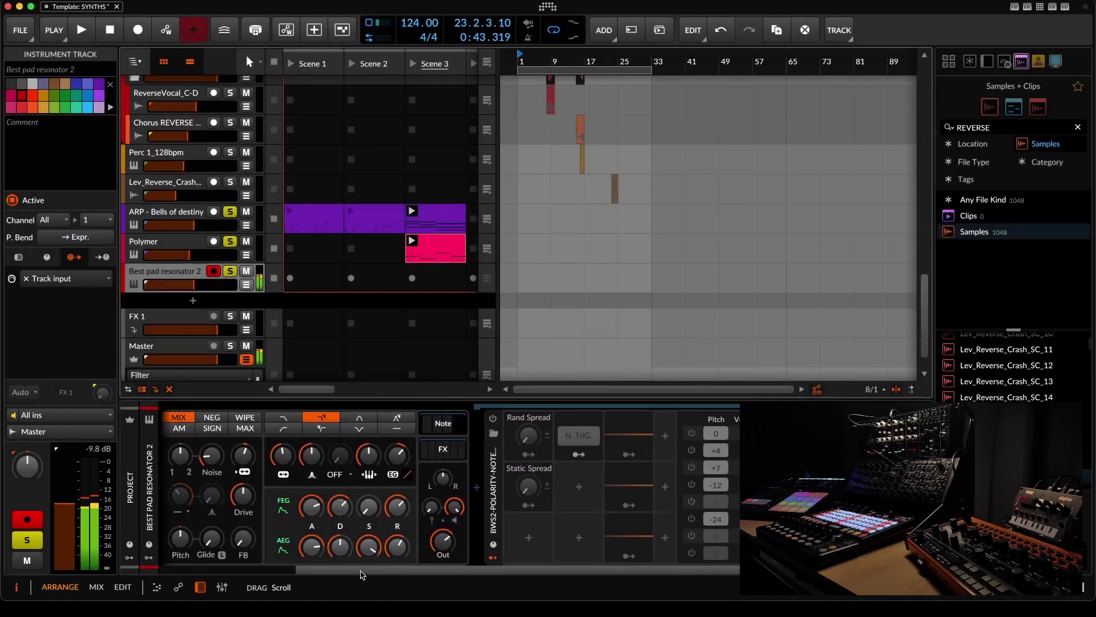
{"action": "left_click", "coordinate": [443, 220]}
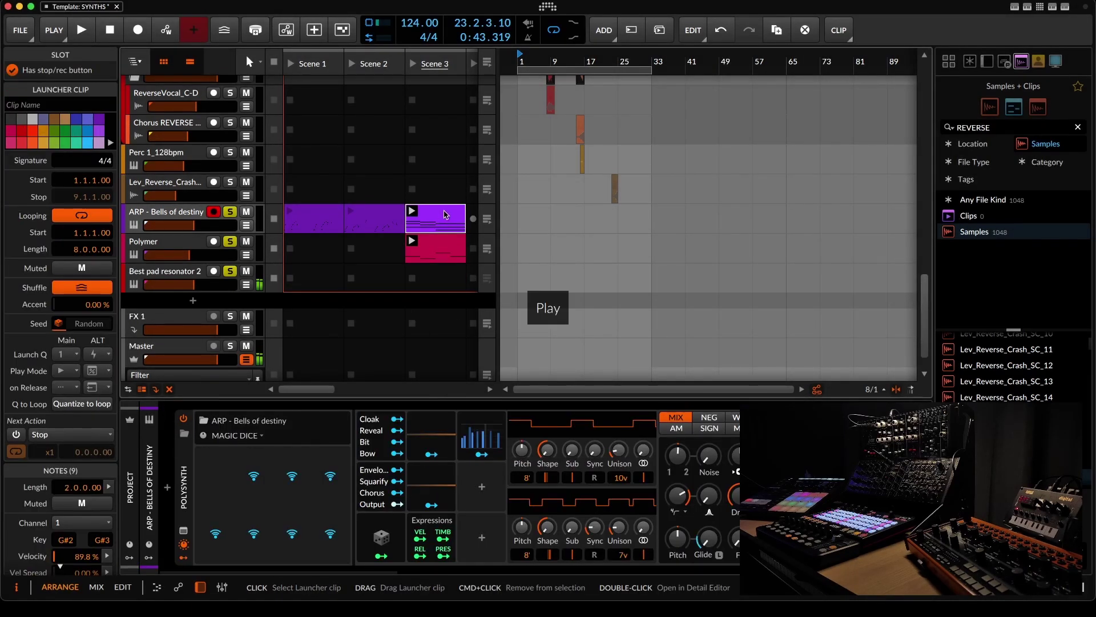
{"action": "left_click_drag", "start_coordinate": [444, 214], "coordinate": [443, 289]}
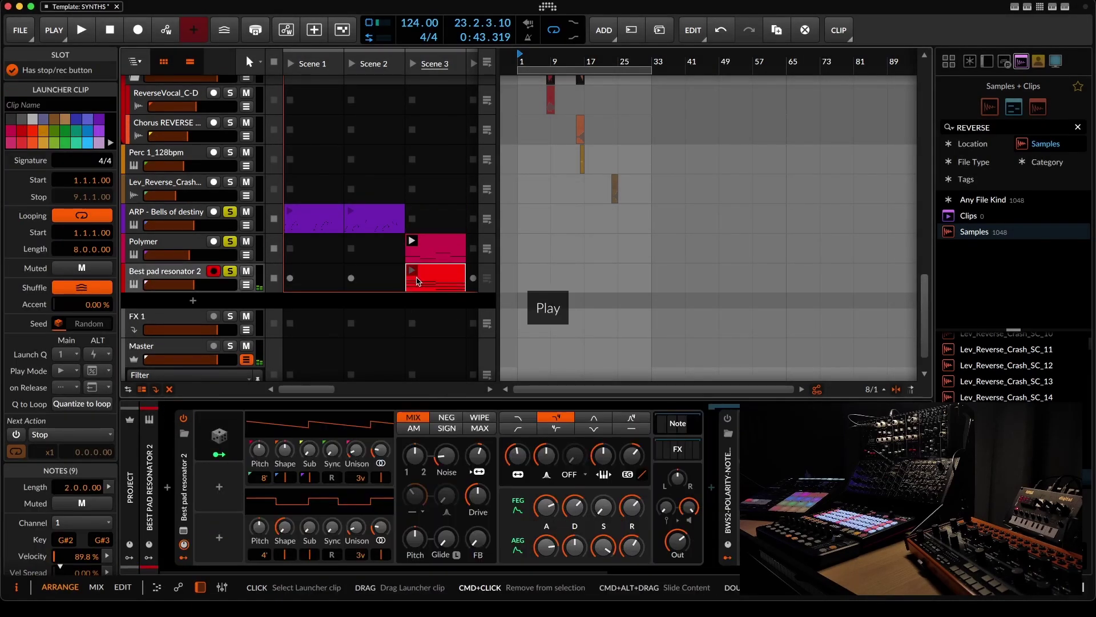
{"action": "key", "text": "super+z"}
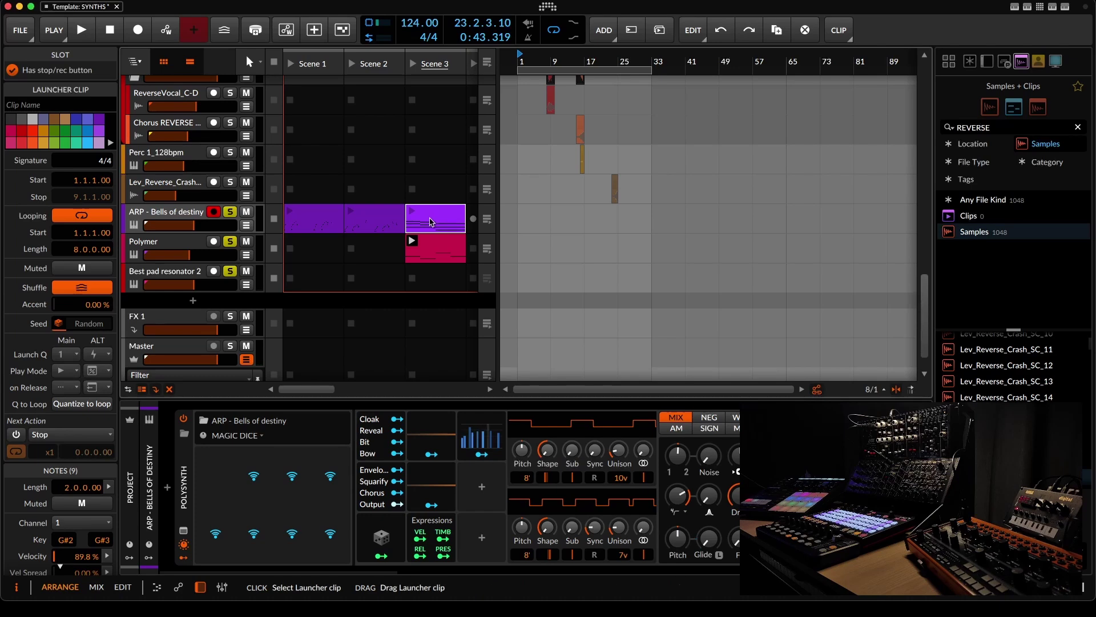
- Copy the ARP - Bells of destiny Scene 3 clip to Best pad resonator 2, play Scene 3 and lower that track's volume
{"action": "left_click_drag", "start_coordinate": [433, 222], "coordinate": [434, 280]}
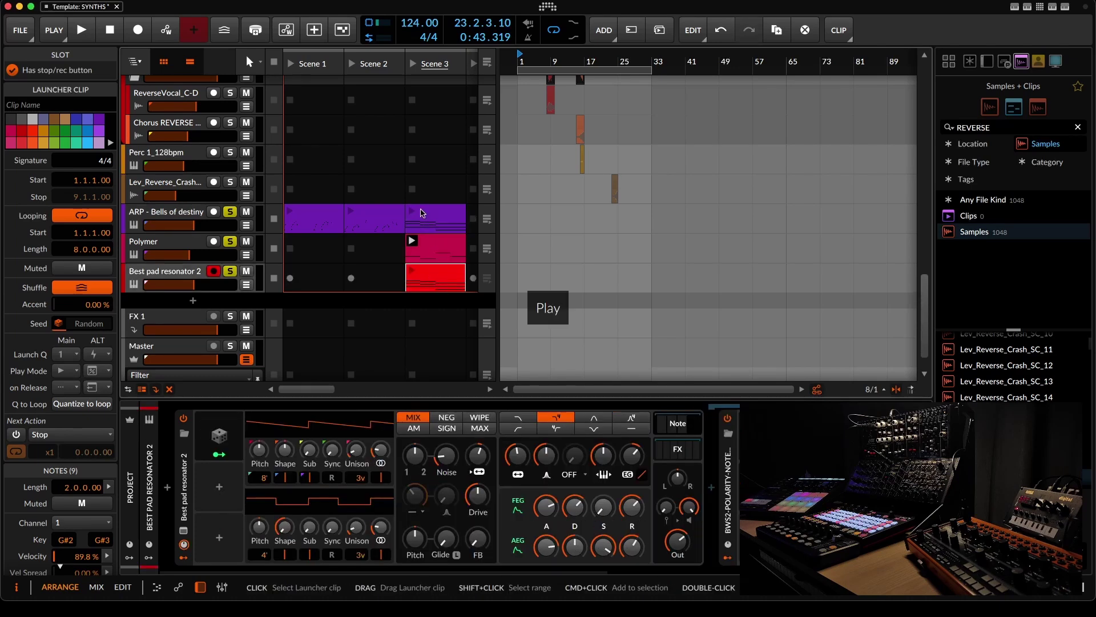
{"action": "key", "text": "space"}
{"action": "key", "text": "space"}
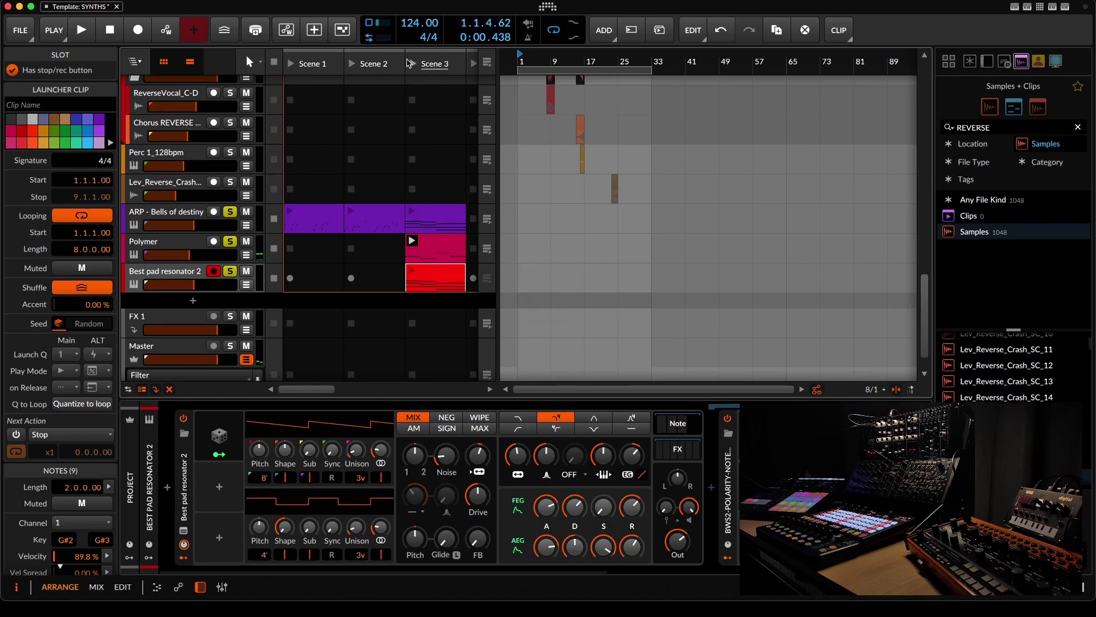
{"action": "left_click_drag", "start_coordinate": [211, 288], "coordinate": [181, 291]}
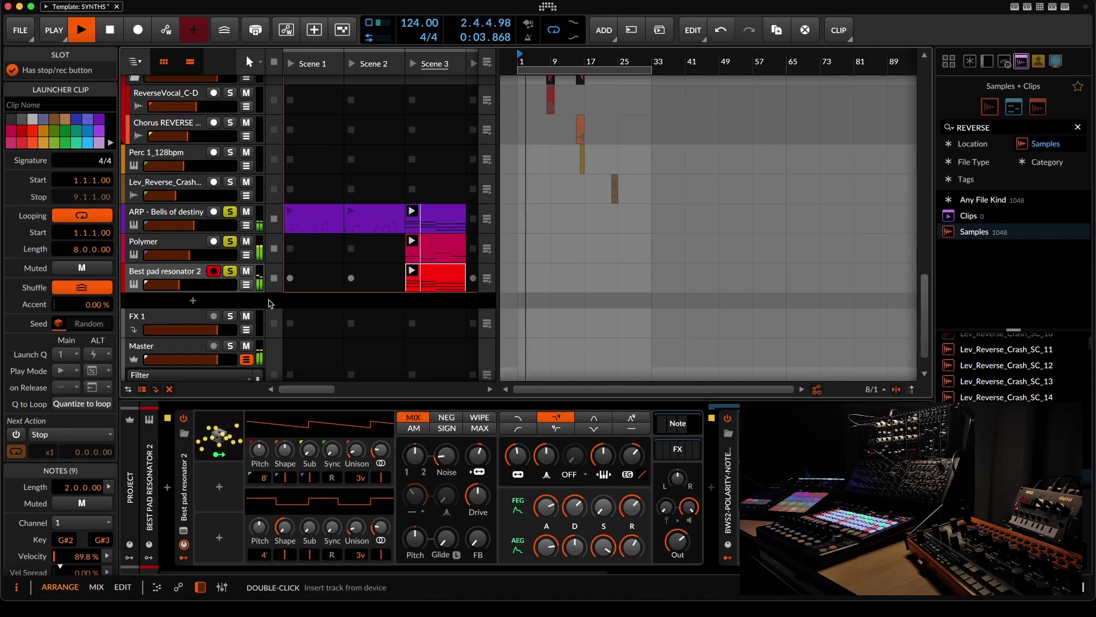
- Open the Best pad resonator 2 Scene 3 clip for note editing, reduce the track's volume slightly and select all the clip's notes
{"action": "double_click", "coordinate": [437, 276]}
{"action": "left_click_drag", "start_coordinate": [436, 314], "coordinate": [377, 250]}
{"action": "scroll", "coordinate": [367, 249], "scroll_direction": "down", "scroll_amount": 1}
{"action": "scroll", "coordinate": [368, 249], "scroll_direction": "down", "scroll_amount": 2}
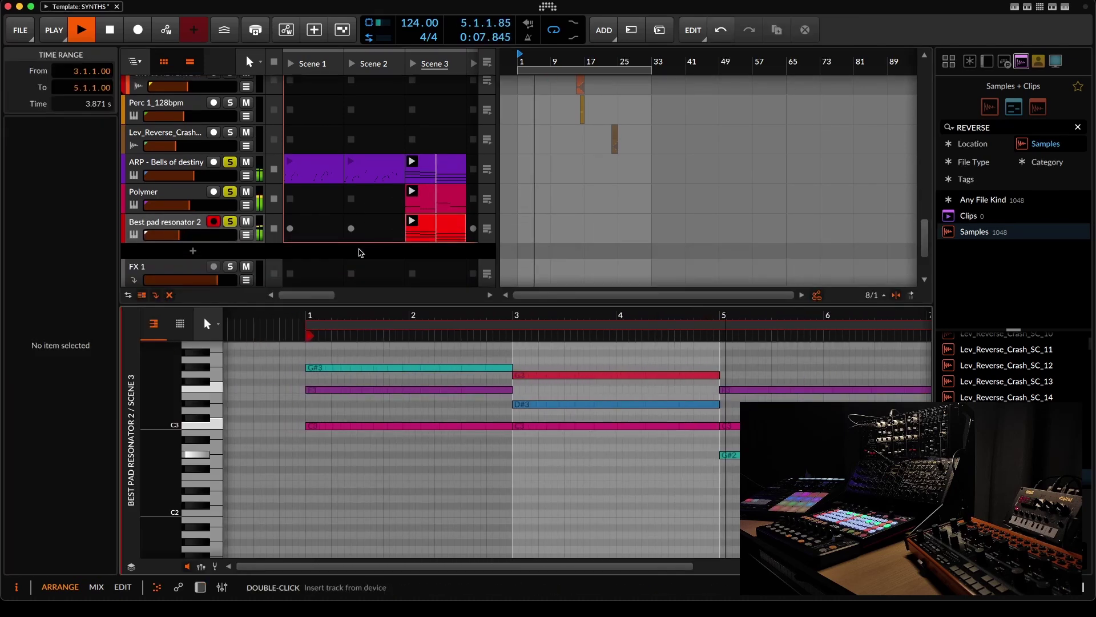
{"action": "left_click_drag", "start_coordinate": [204, 235], "coordinate": [198, 235]}
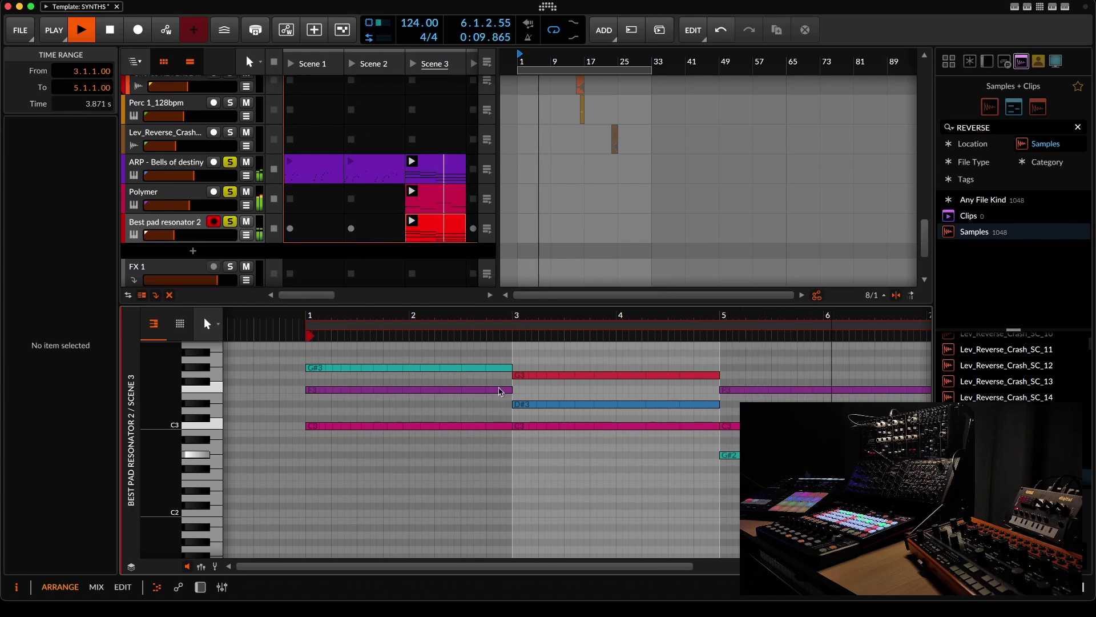
{"action": "left_click_drag", "start_coordinate": [426, 355], "coordinate": [857, 563]}
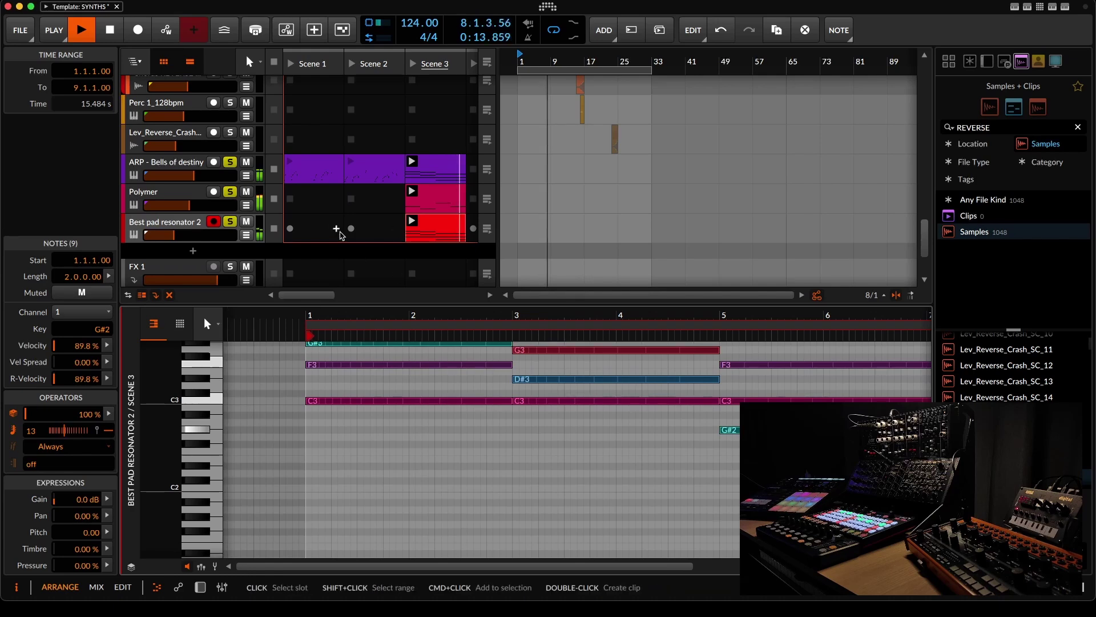
- Lower the Best pad resonator 2 track's volume further to about -26 dB while Scene 3 plays
{"action": "left_click_drag", "start_coordinate": [174, 234], "coordinate": [171, 234]}
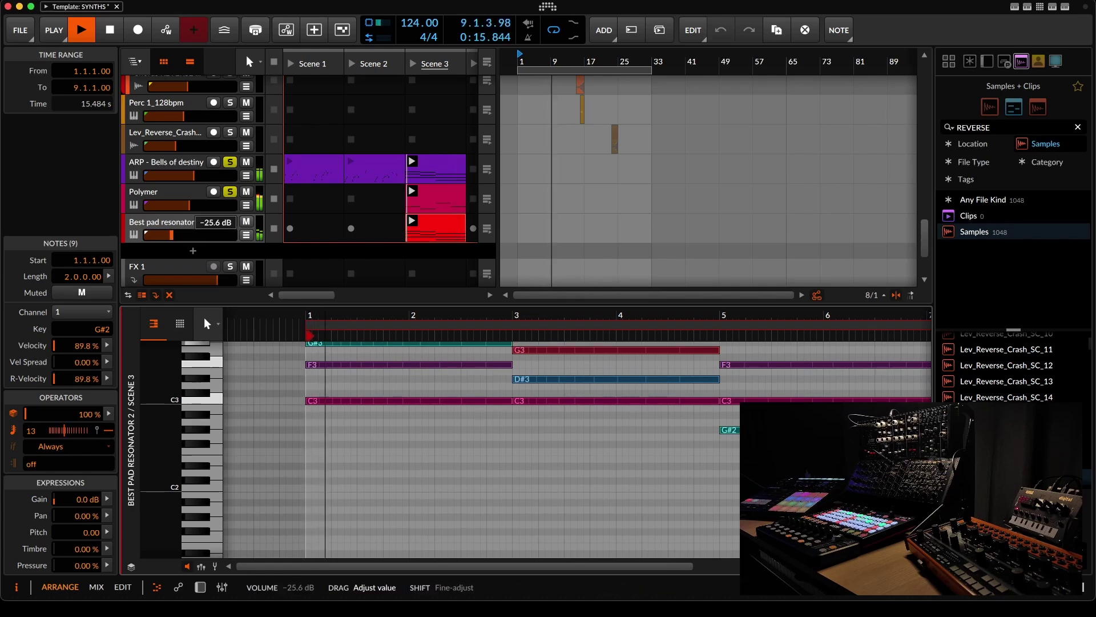
{"action": "left_click_drag", "start_coordinate": [171, 235], "coordinate": [159, 236]}
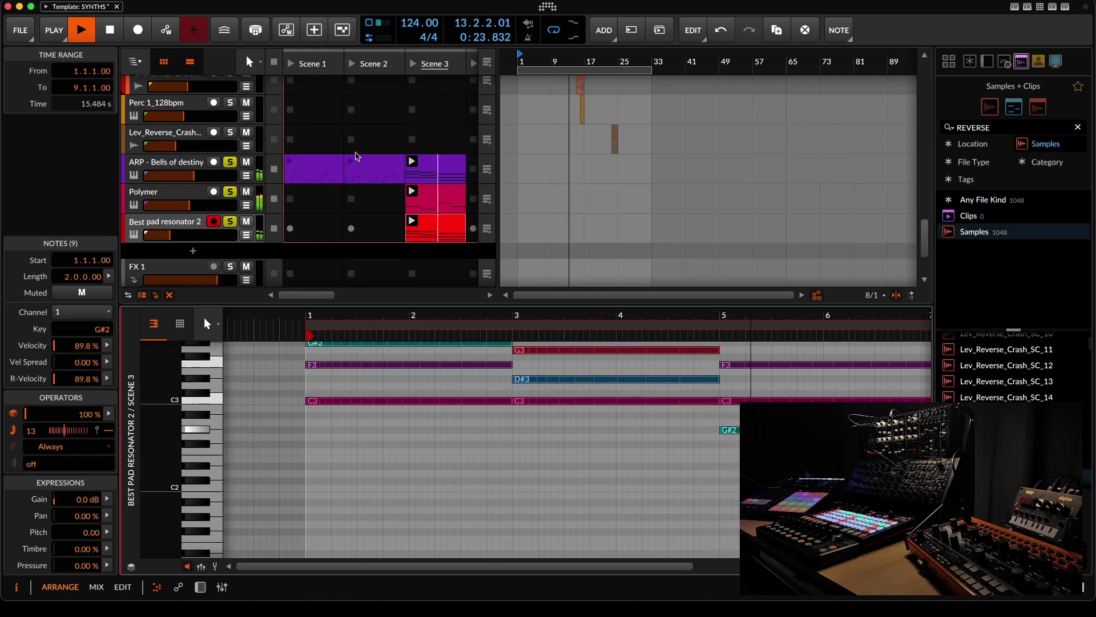
{"action": "scroll", "coordinate": [532, 142], "scroll_direction": "up", "scroll_amount": 4}
{"action": "scroll", "coordinate": [532, 142], "scroll_direction": "down", "scroll_amount": 2}
{"action": "scroll", "coordinate": [533, 142], "scroll_direction": "down", "scroll_amount": 4}
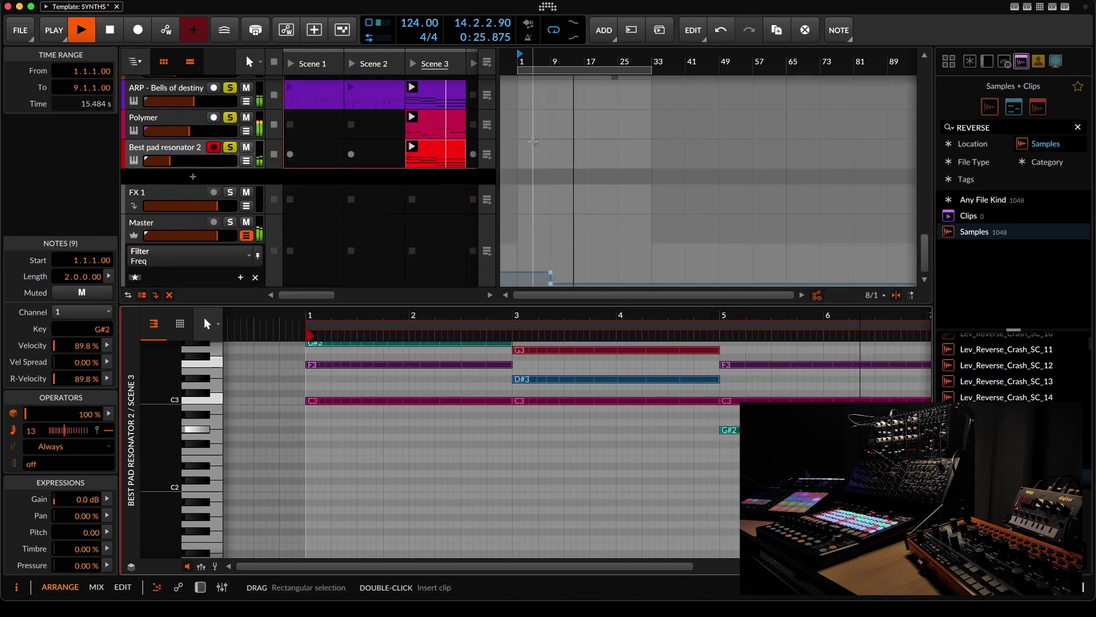
- Lower the Polymer track's volume slightly while Scene 3 plays and stop playback
{"action": "scroll", "coordinate": [426, 233], "scroll_direction": "up", "scroll_amount": 9}
{"action": "scroll", "coordinate": [425, 232], "scroll_direction": "down", "scroll_amount": 6}
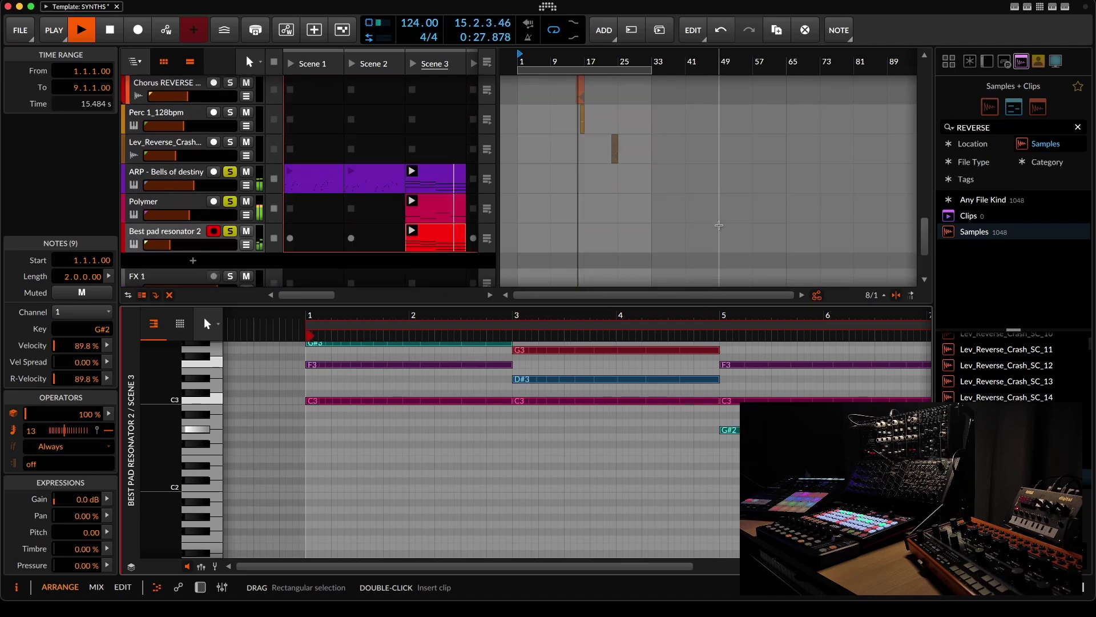
{"action": "left_click_drag", "start_coordinate": [212, 215], "coordinate": [182, 215]}
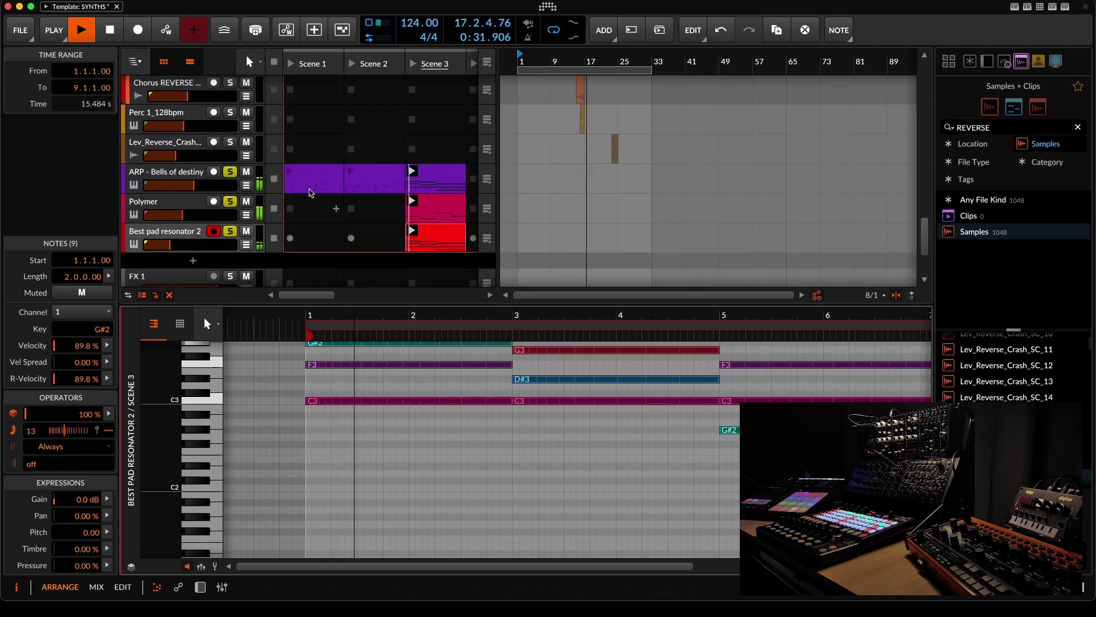
{"action": "key", "text": "space"}
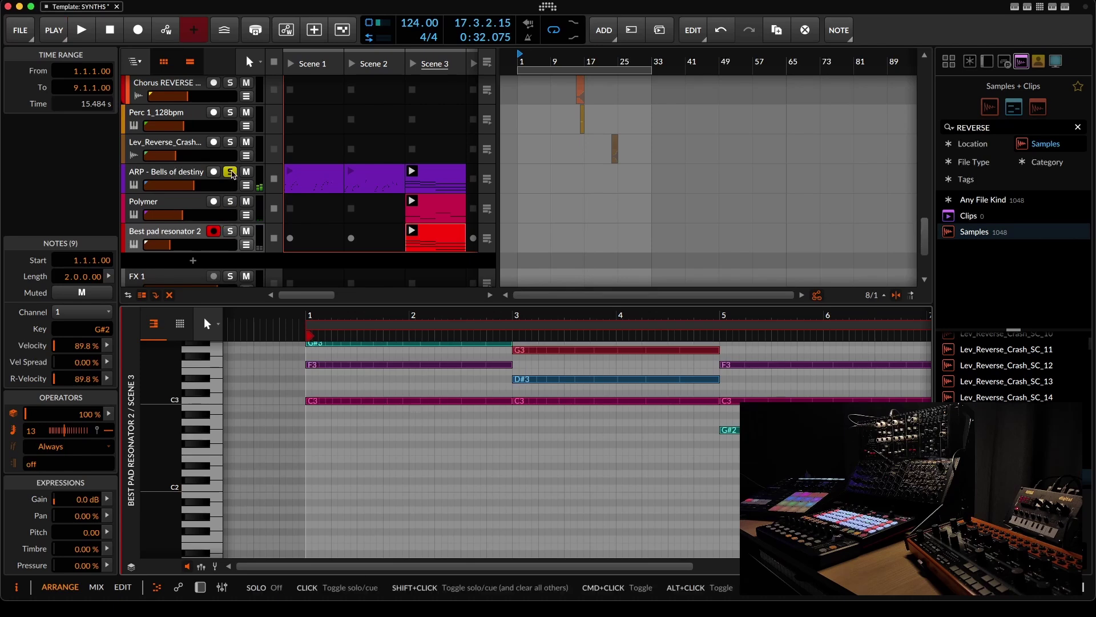
- Solo the Polymer and Best pad resonator 2 tracks alongside ARP - Bells of destiny and select Best pad resonator 2
{"action": "left_click", "coordinate": [230, 230]}
{"action": "left_click", "coordinate": [211, 246]}
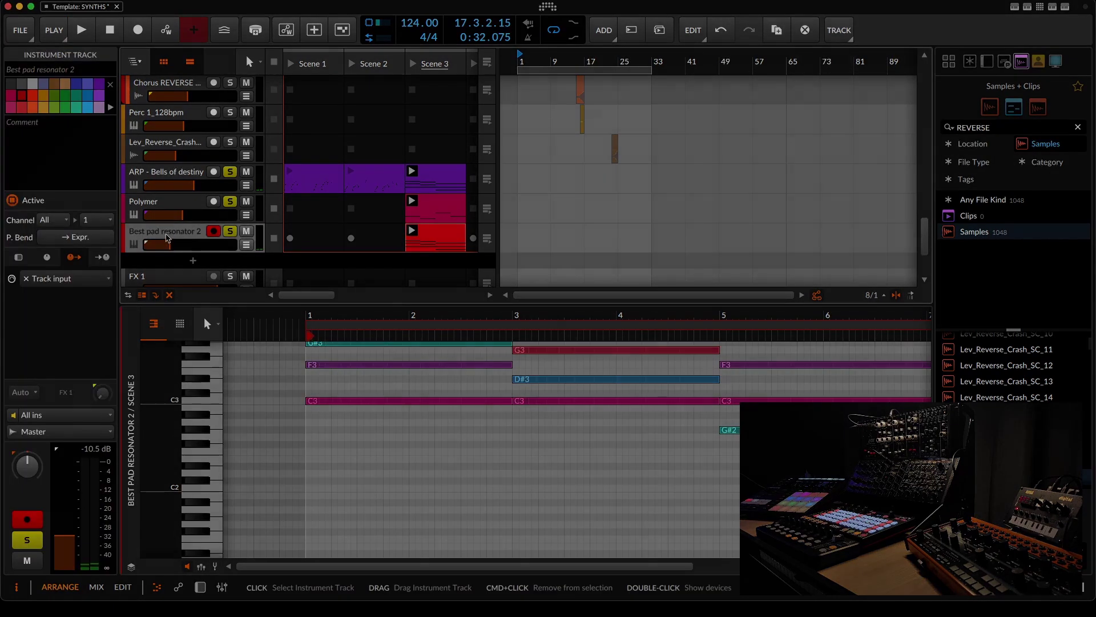
{"action": "right_click", "coordinate": [171, 231]}
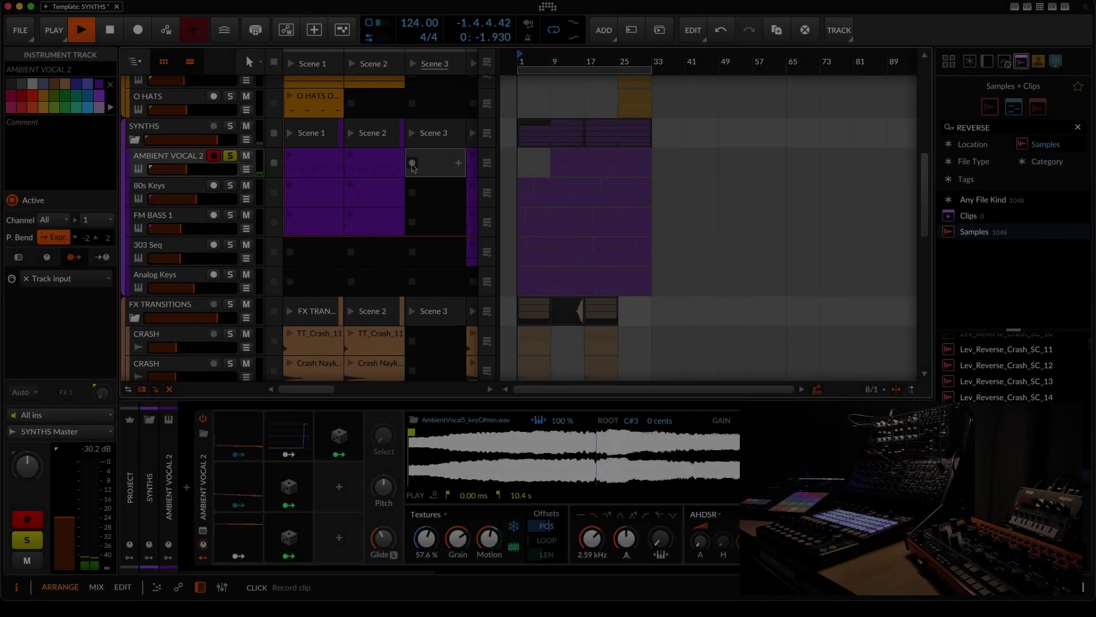
- Record a 16-bar melody into the Scene 3 slot of AMBIENT VOCAL 2 and loop it with the other Scene 3 clips
{"action": "left_click", "coordinate": [413, 164]}
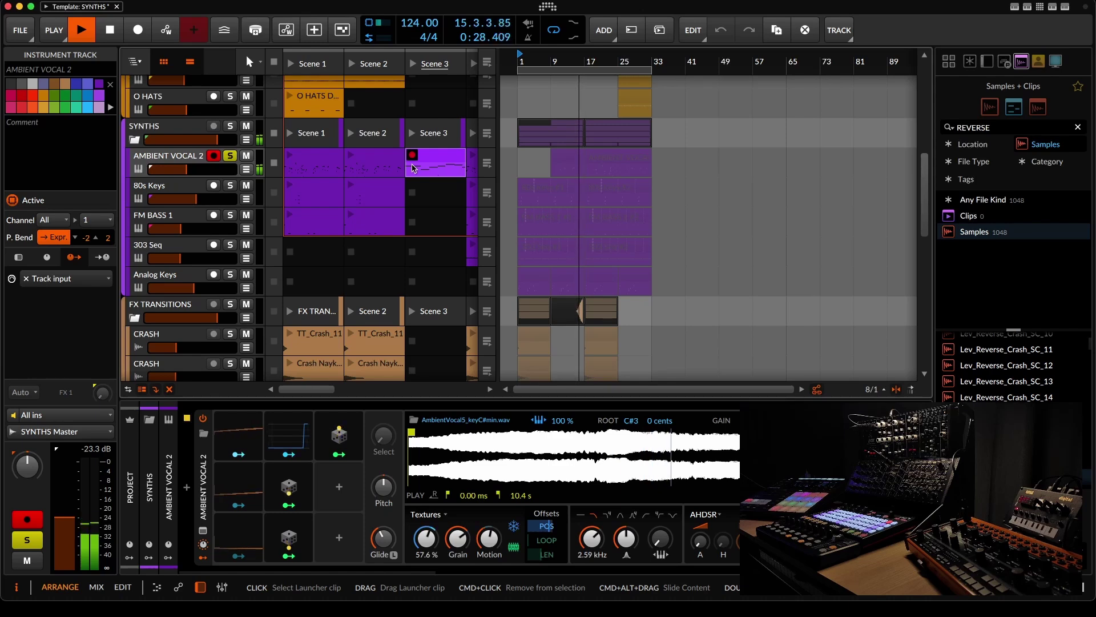
{"action": "left_click", "coordinate": [413, 156]}
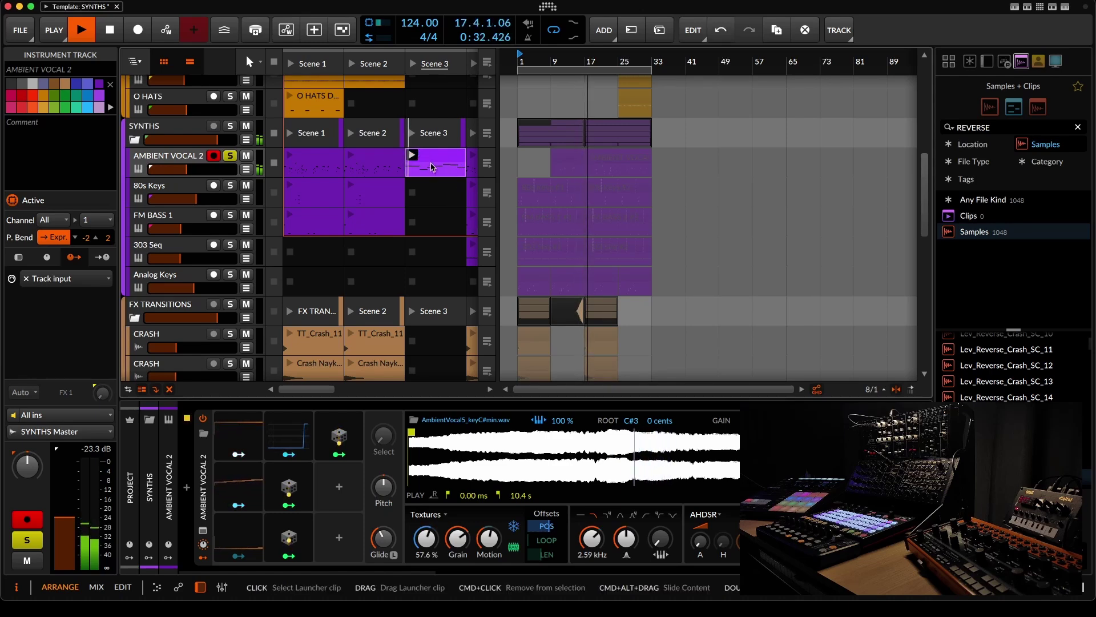
{"action": "scroll", "coordinate": [423, 163], "scroll_direction": "down", "scroll_amount": 2}
{"action": "scroll", "coordinate": [430, 166], "scroll_direction": "down", "scroll_amount": 10}
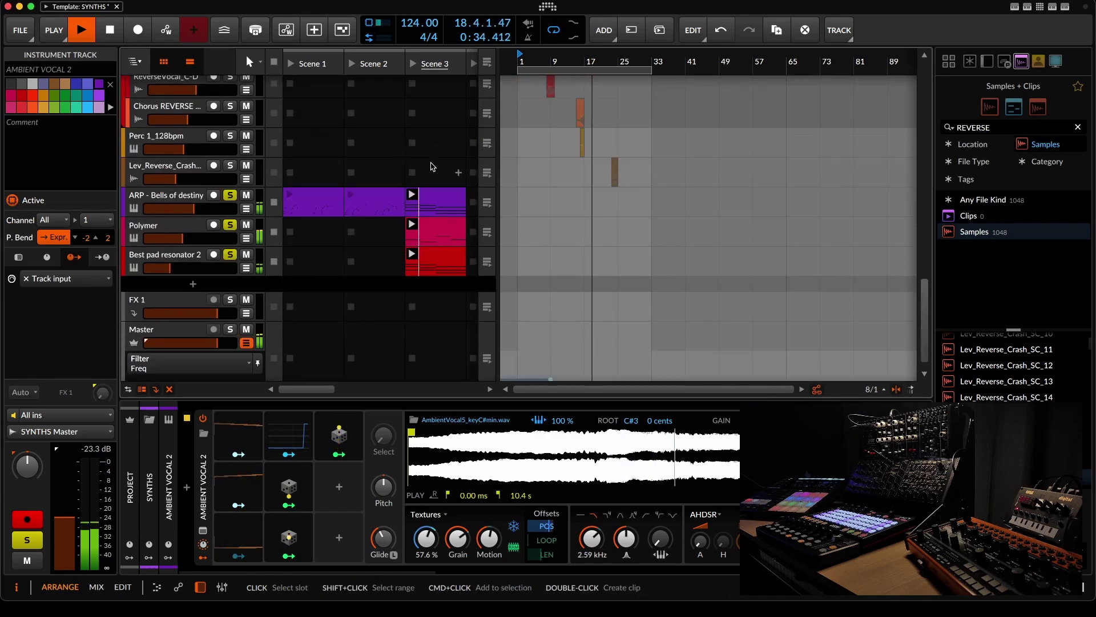
{"action": "scroll", "coordinate": [426, 166], "scroll_direction": "up", "scroll_amount": 12}
{"action": "scroll", "coordinate": [421, 166], "scroll_direction": "up", "scroll_amount": 2}
{"action": "scroll", "coordinate": [420, 166], "scroll_direction": "down", "scroll_amount": 7}
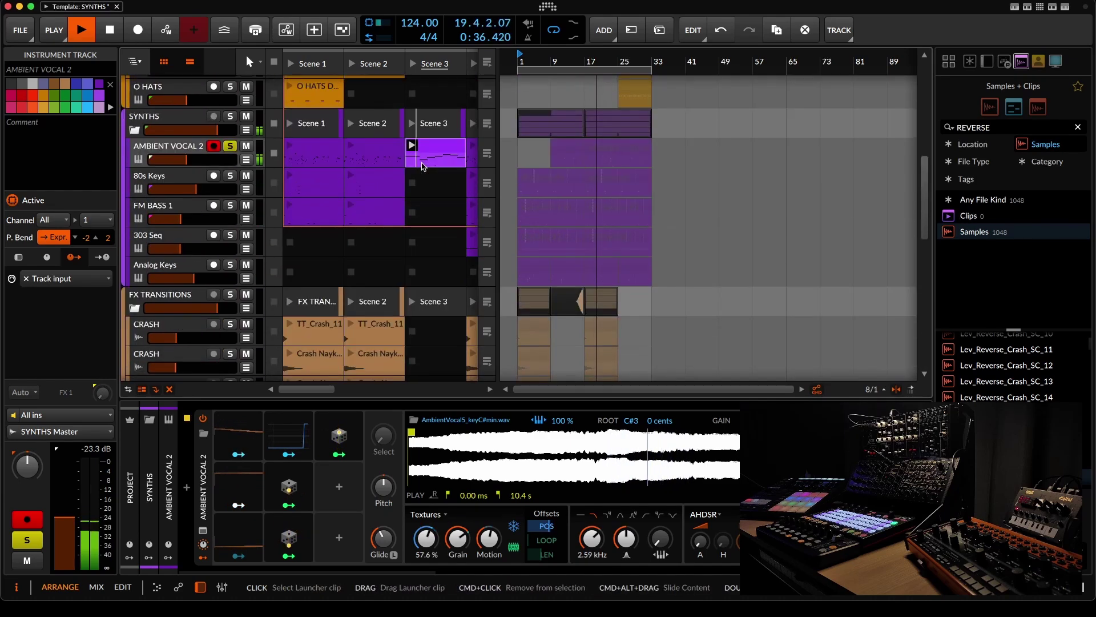
{"action": "scroll", "coordinate": [417, 165], "scroll_direction": "up", "scroll_amount": 6}
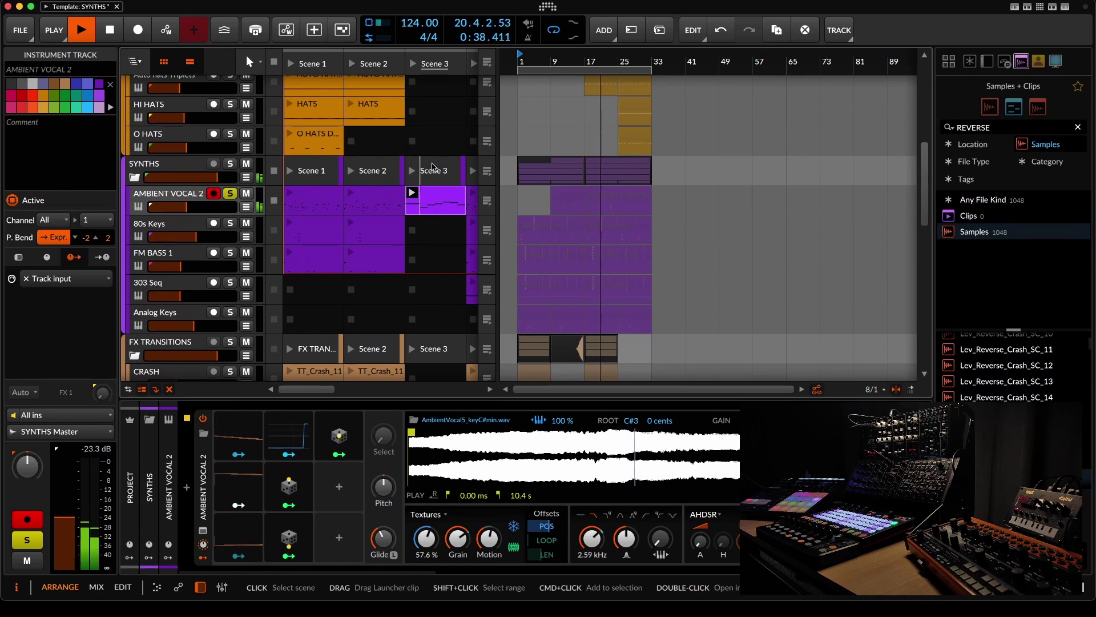
{"action": "scroll", "coordinate": [401, 211], "scroll_direction": "down", "scroll_amount": 8}
{"action": "scroll", "coordinate": [401, 211], "scroll_direction": "up", "scroll_amount": 10}
- Open the AMBIENT VOCAL 2 Scene 3 clip for note editing and delete the stray A#2 note just before bar 9
{"action": "double_click", "coordinate": [422, 217]}
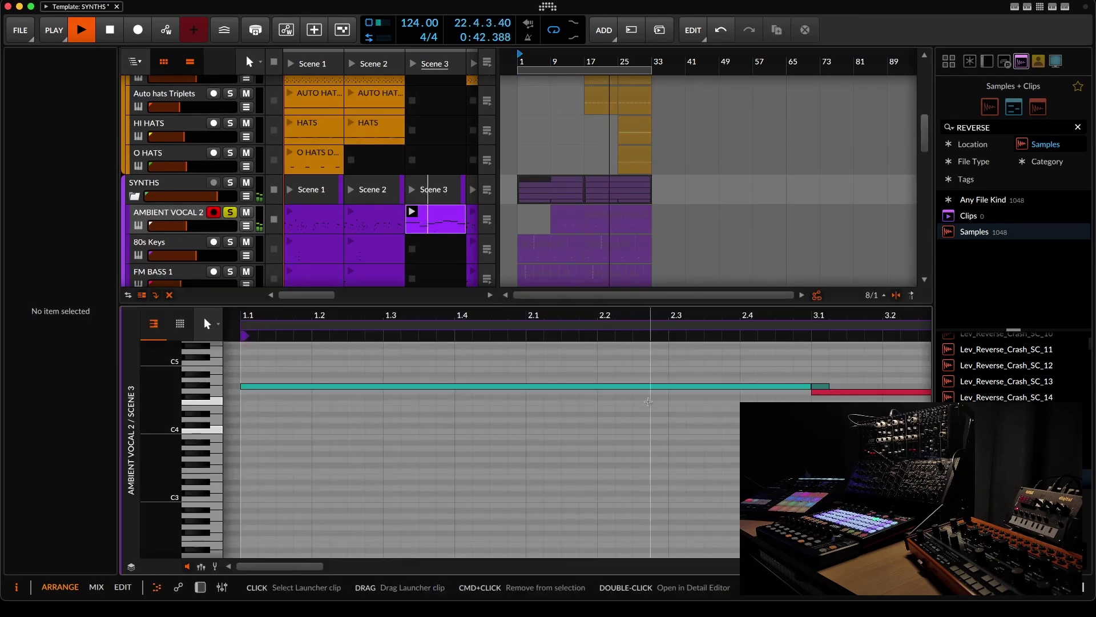
{"action": "left_click_drag", "start_coordinate": [580, 318], "coordinate": [374, 259]}
{"action": "left_click_drag", "start_coordinate": [608, 490], "coordinate": [653, 528]}
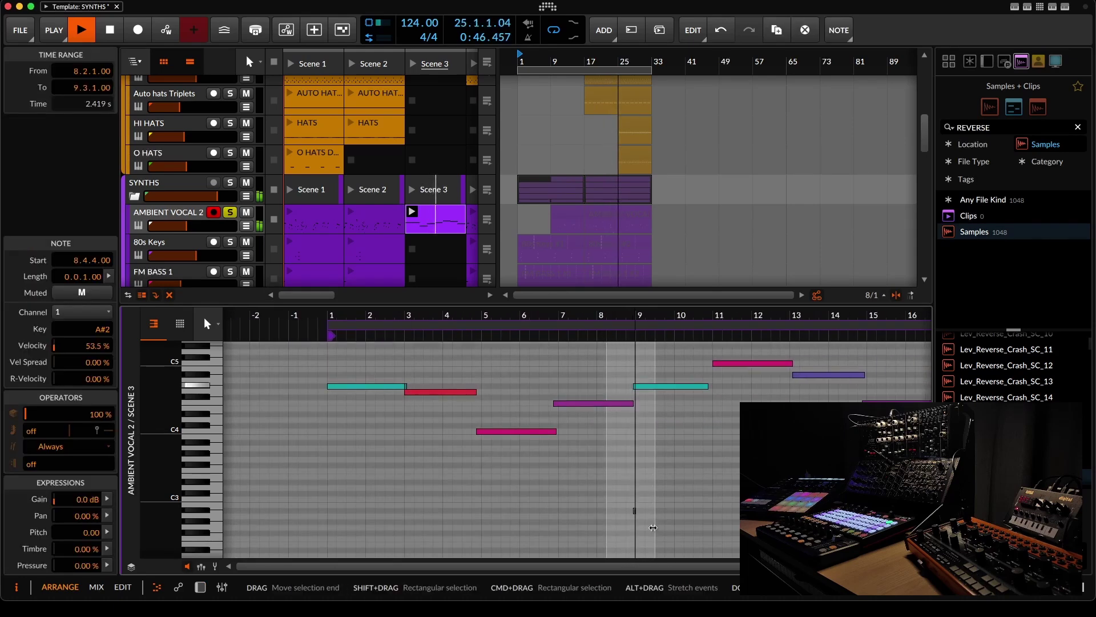
{"action": "key", "text": "Delete"}
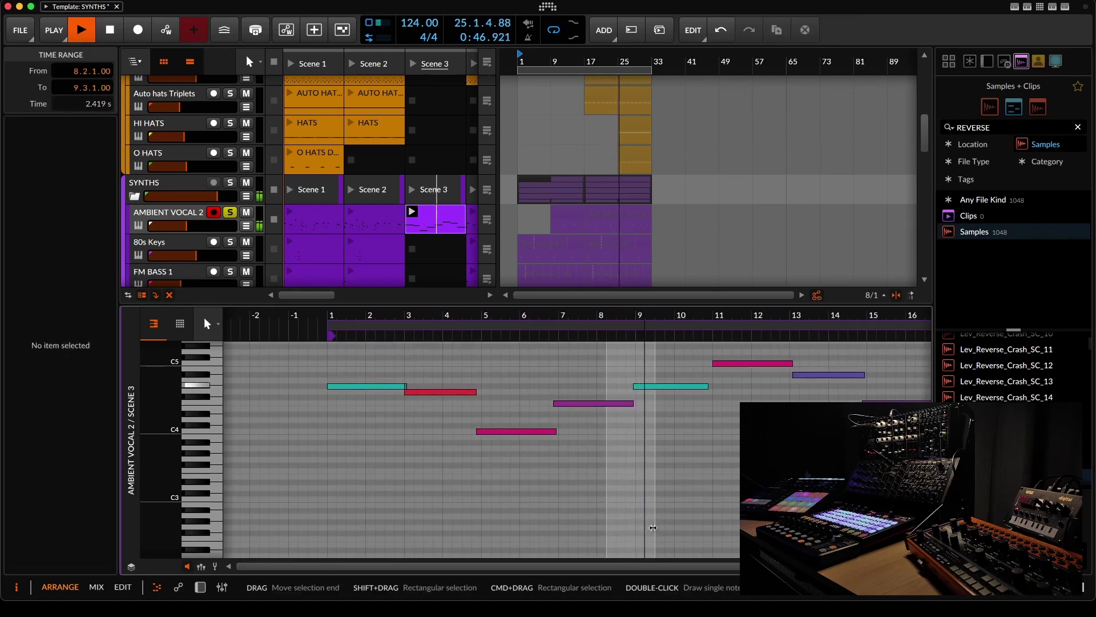
- Remove the short overlap of the first note past bar 3 in the AMBIENT VOCAL 2 Scene 3 clip
{"action": "left_click", "coordinate": [532, 467]}
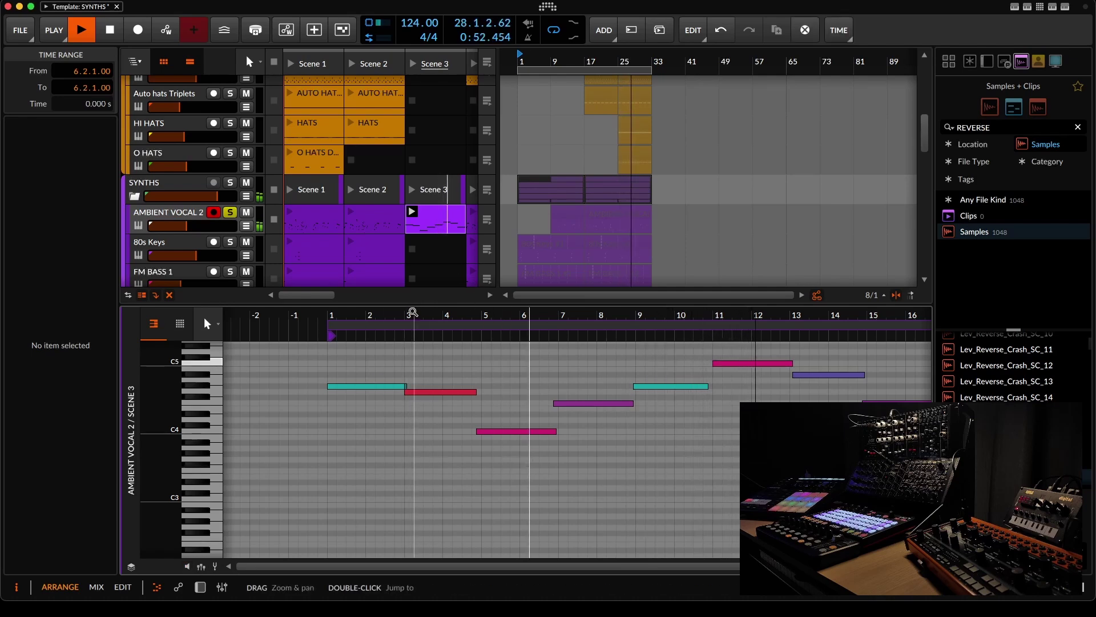
{"action": "left_click_drag", "start_coordinate": [413, 312], "coordinate": [416, 319]}
{"action": "left_click", "coordinate": [387, 384]}
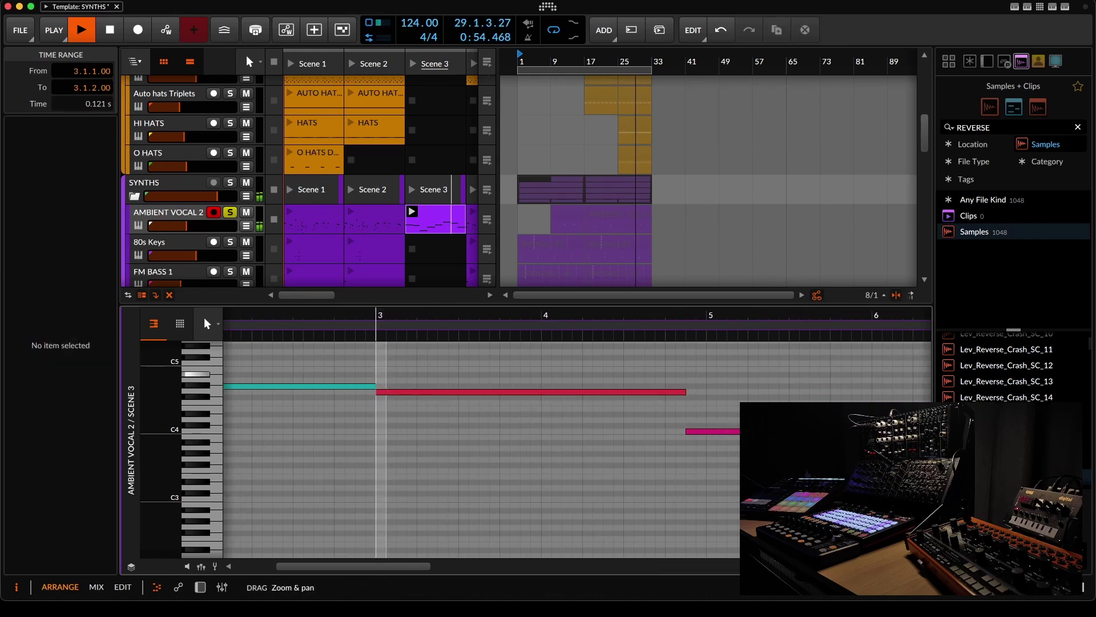
{"action": "scroll", "coordinate": [386, 384], "scroll_direction": "down", "scroll_amount": 6}
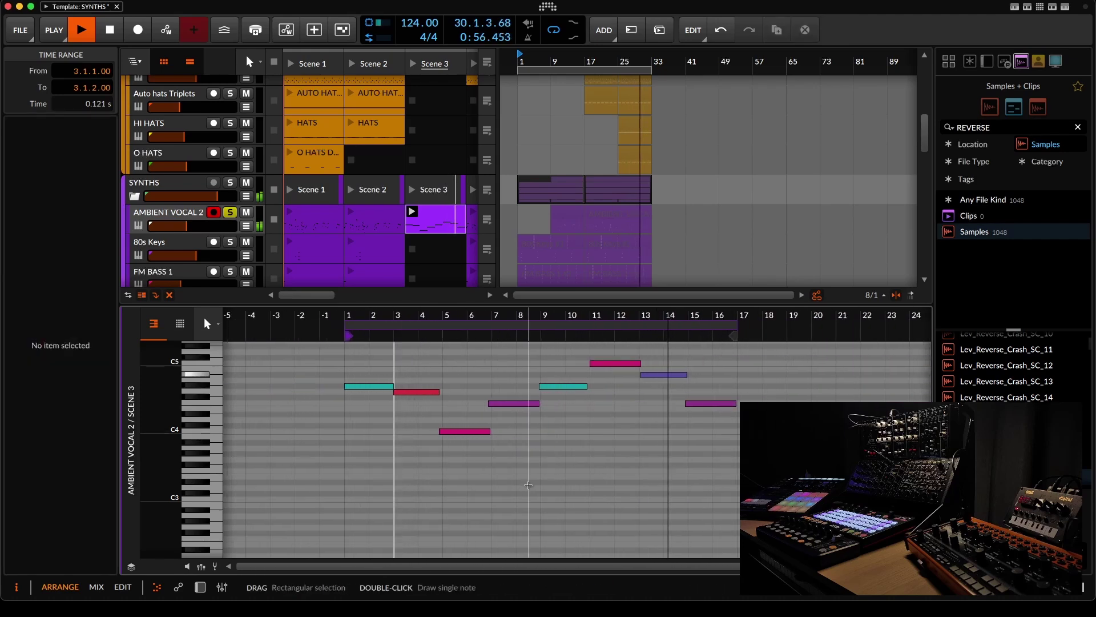
- Quantize all notes of the AMBIENT VOCAL 2 clip to a straight 1/16 grid with 100% start and end amount
{"action": "key", "text": "ctrl+a"}
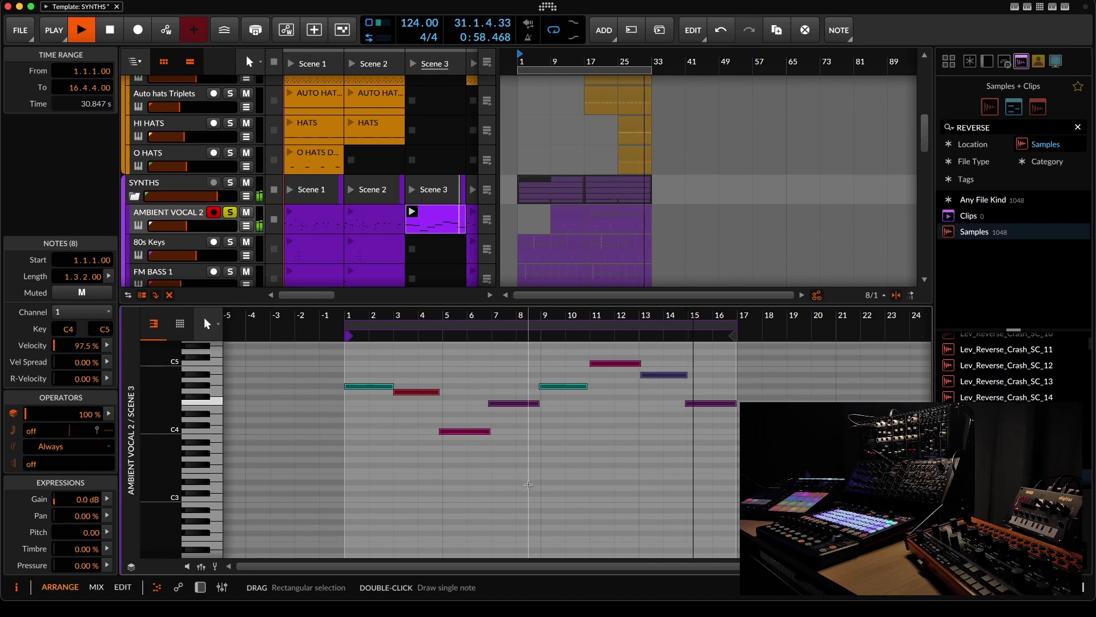
{"action": "key", "text": "q"}
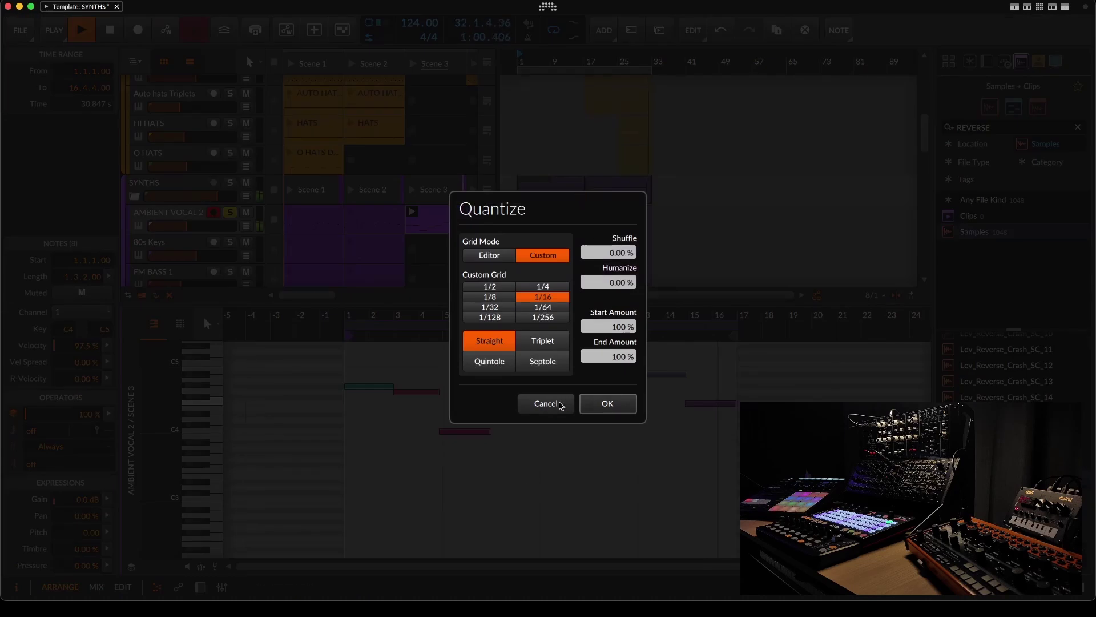
{"action": "left_click", "coordinate": [605, 403]}
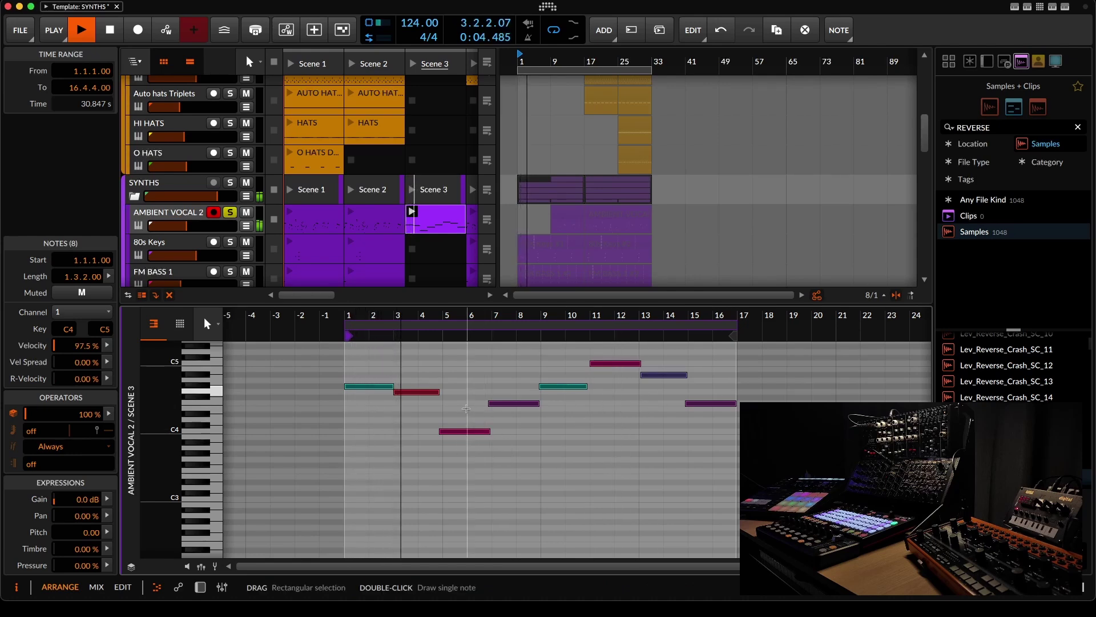
- Look through the drum, synth and FX transition tracks for the next part to add to Scene 3
{"action": "scroll", "coordinate": [406, 179], "scroll_direction": "down", "scroll_amount": 10}
{"action": "scroll", "coordinate": [401, 177], "scroll_direction": "up", "scroll_amount": 10}
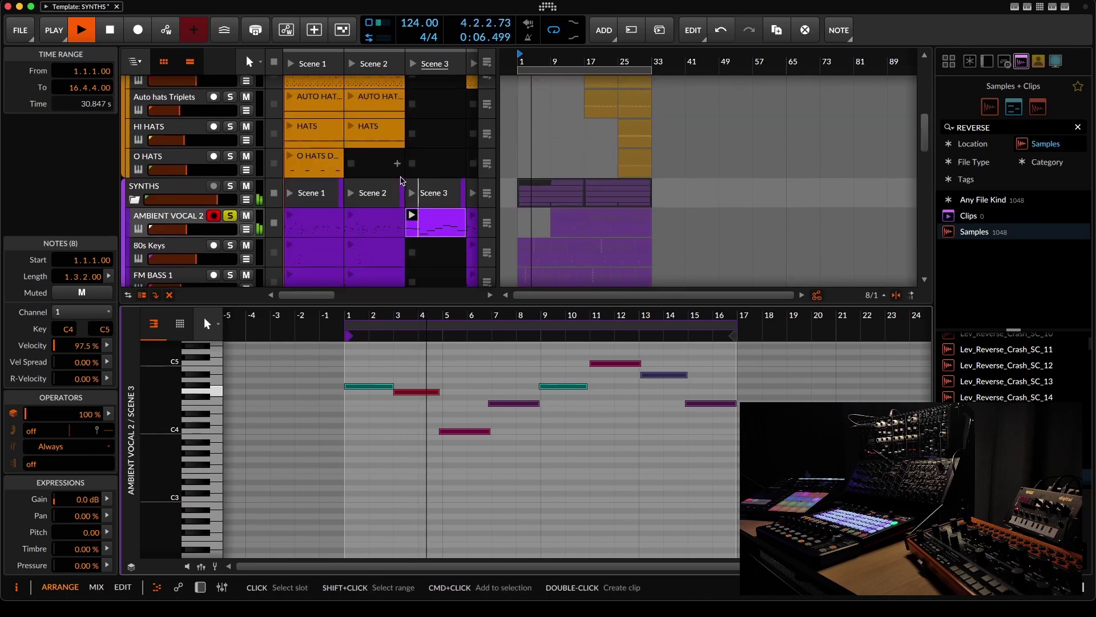
{"action": "scroll", "coordinate": [402, 181], "scroll_direction": "up", "scroll_amount": 8}
{"action": "scroll", "coordinate": [368, 163], "scroll_direction": "down", "scroll_amount": 4}
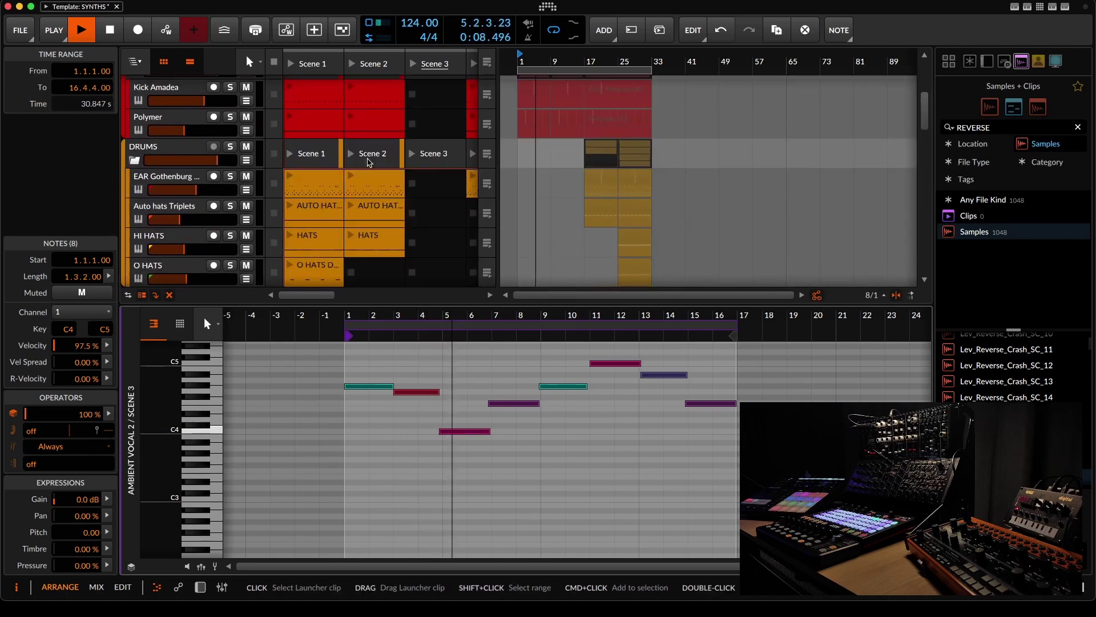
{"action": "scroll", "coordinate": [368, 162], "scroll_direction": "down", "scroll_amount": 6}
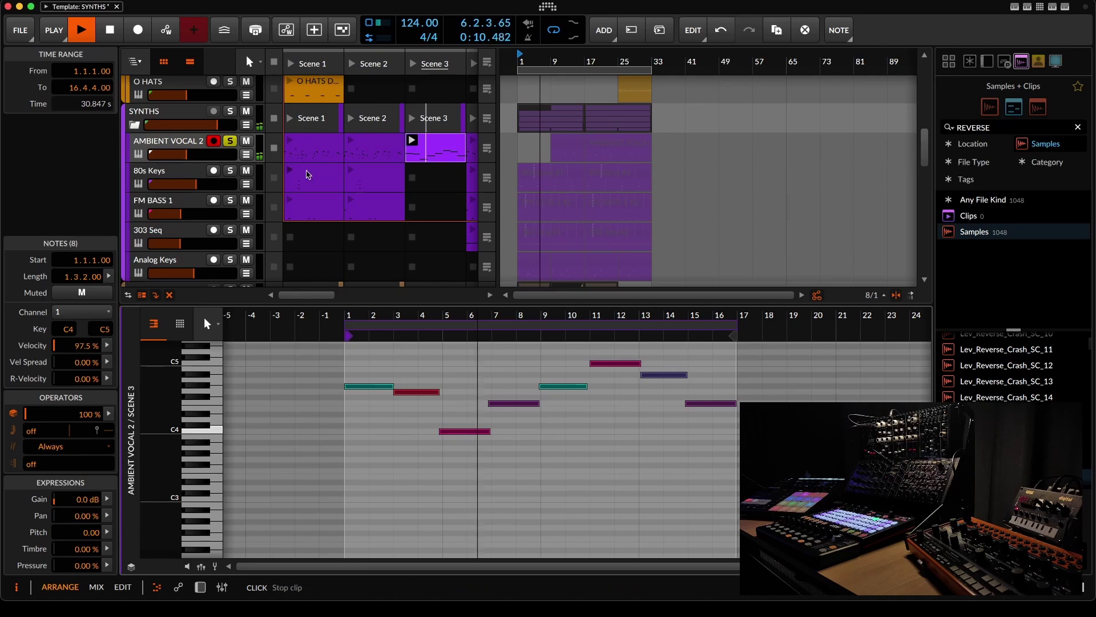
{"action": "scroll", "coordinate": [308, 174], "scroll_direction": "up", "scroll_amount": 2}
{"action": "scroll", "coordinate": [427, 179], "scroll_direction": "down", "scroll_amount": 6}
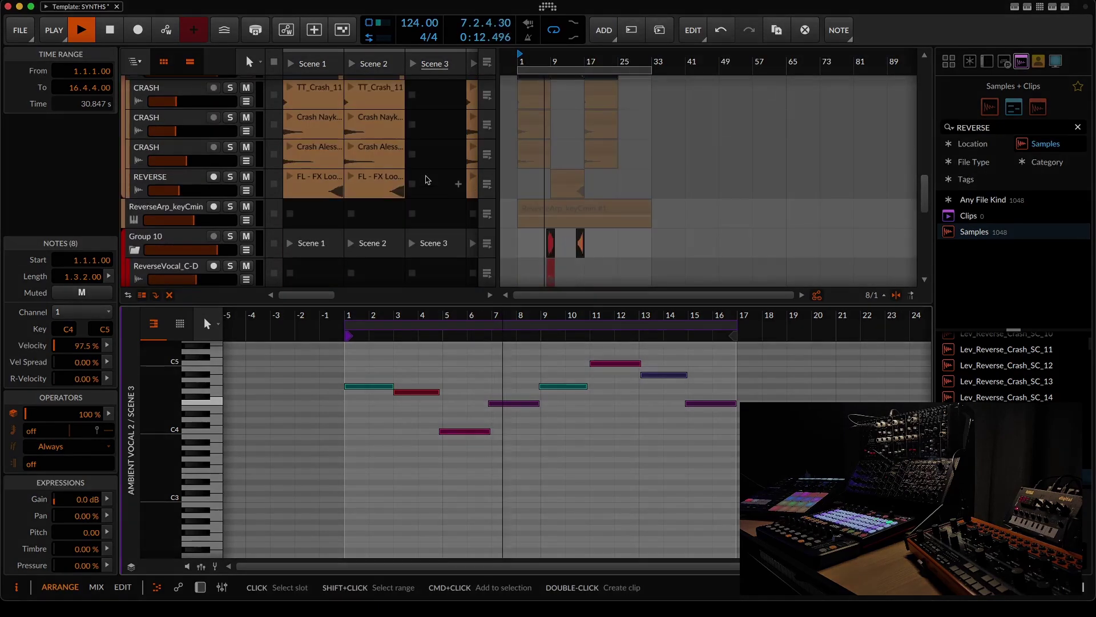
{"action": "scroll", "coordinate": [427, 180], "scroll_direction": "down", "scroll_amount": 4}
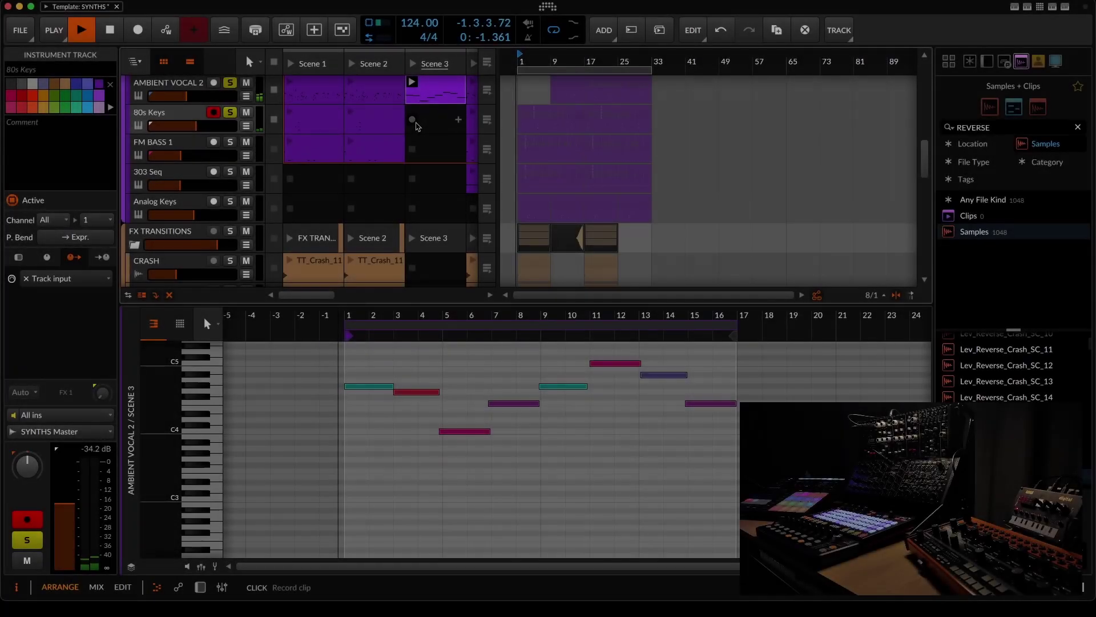
- Record a 16-bar part into the Scene 3 slot of 80s Keys and open the clip for note editing
{"action": "left_click", "coordinate": [416, 125]}
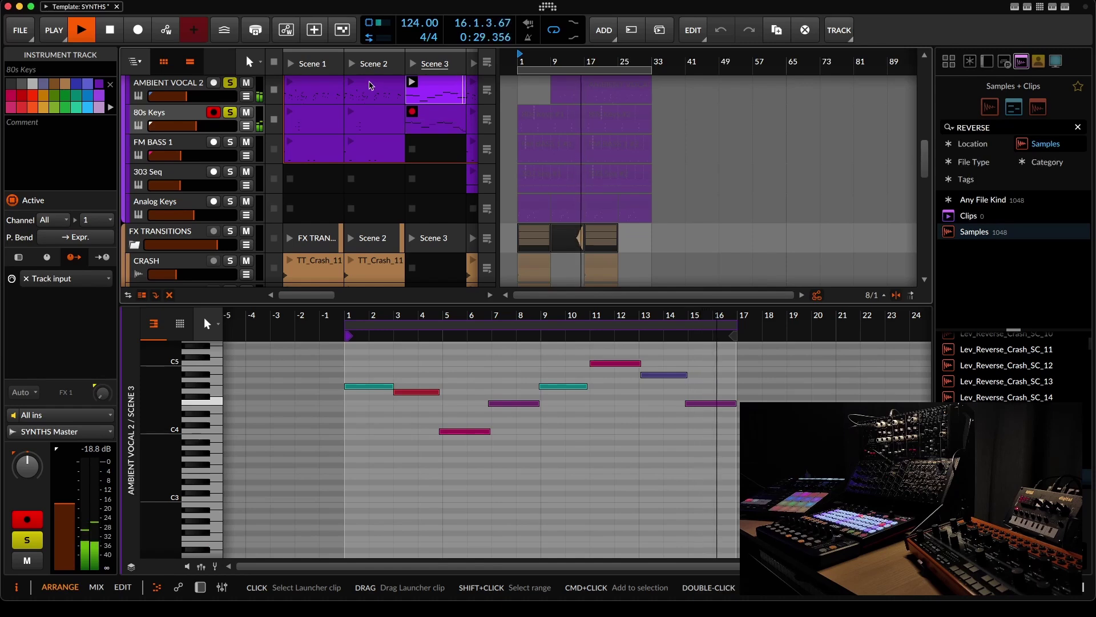
{"action": "left_click", "coordinate": [416, 119]}
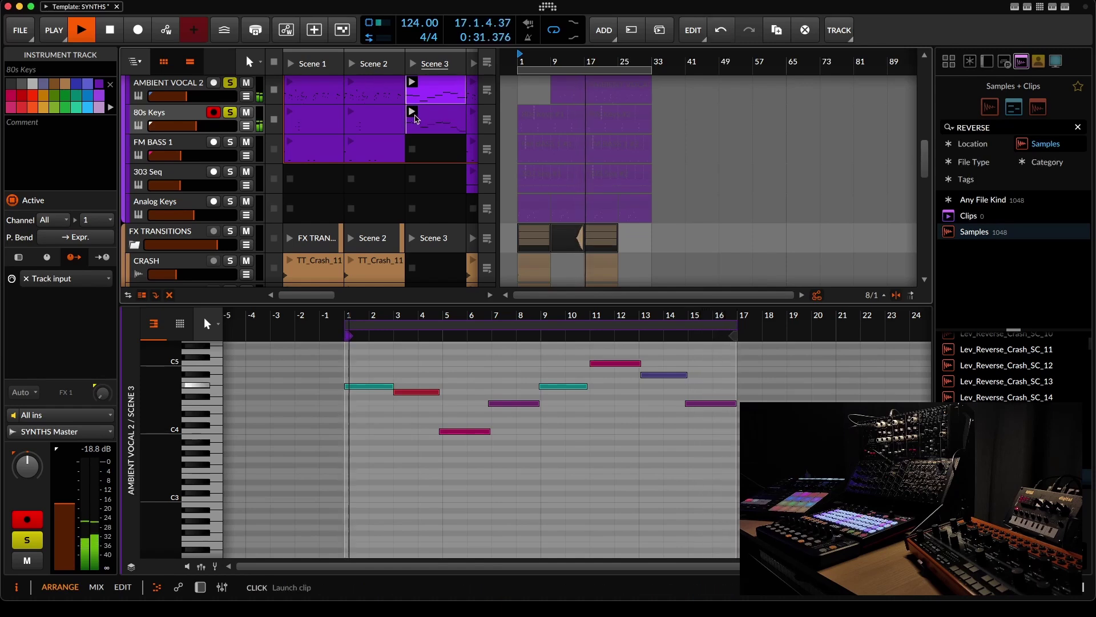
{"action": "left_click", "coordinate": [435, 120]}
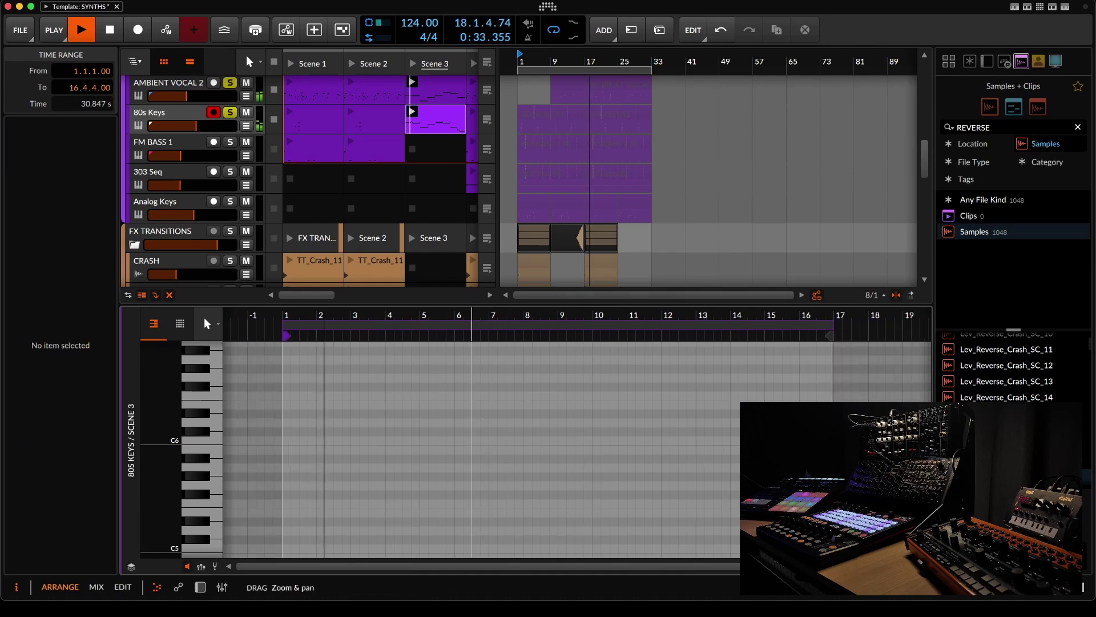
- Select all notes of the 80s Keys Scene 3 clip and turn off note auditioning in the editor
{"action": "left_click_drag", "start_coordinate": [477, 316], "coordinate": [468, 268]}
{"action": "scroll", "coordinate": [498, 409], "scroll_direction": "down", "scroll_amount": 6}
{"action": "scroll", "coordinate": [498, 408], "scroll_direction": "up", "scroll_amount": 4}
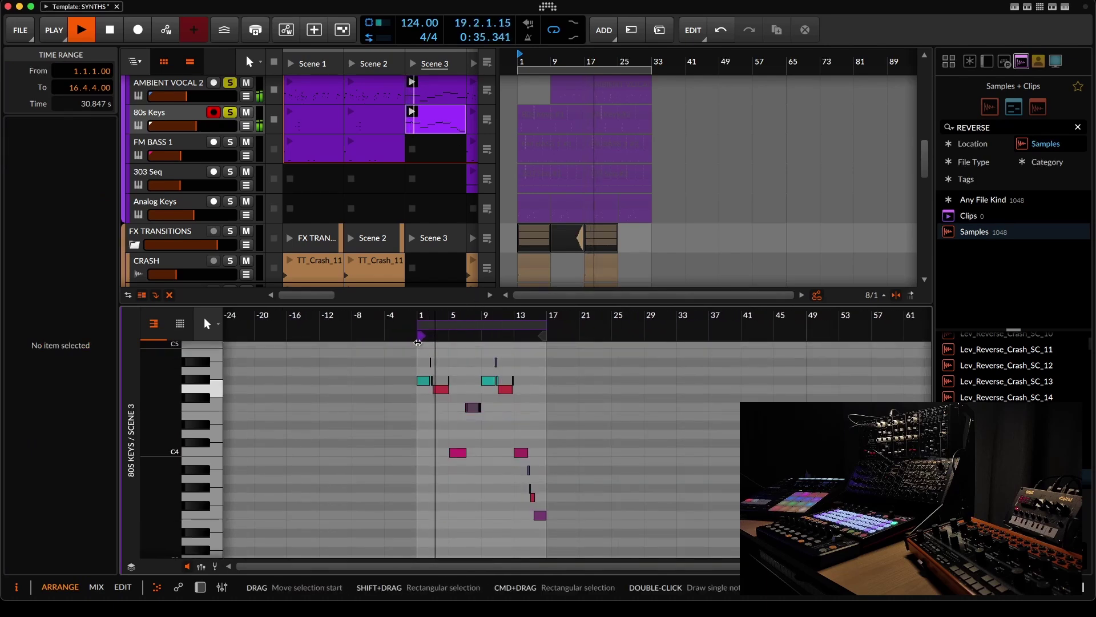
{"action": "left_click_drag", "start_coordinate": [420, 316], "coordinate": [454, 363]}
{"action": "left_click_drag", "start_coordinate": [457, 317], "coordinate": [255, 317]}
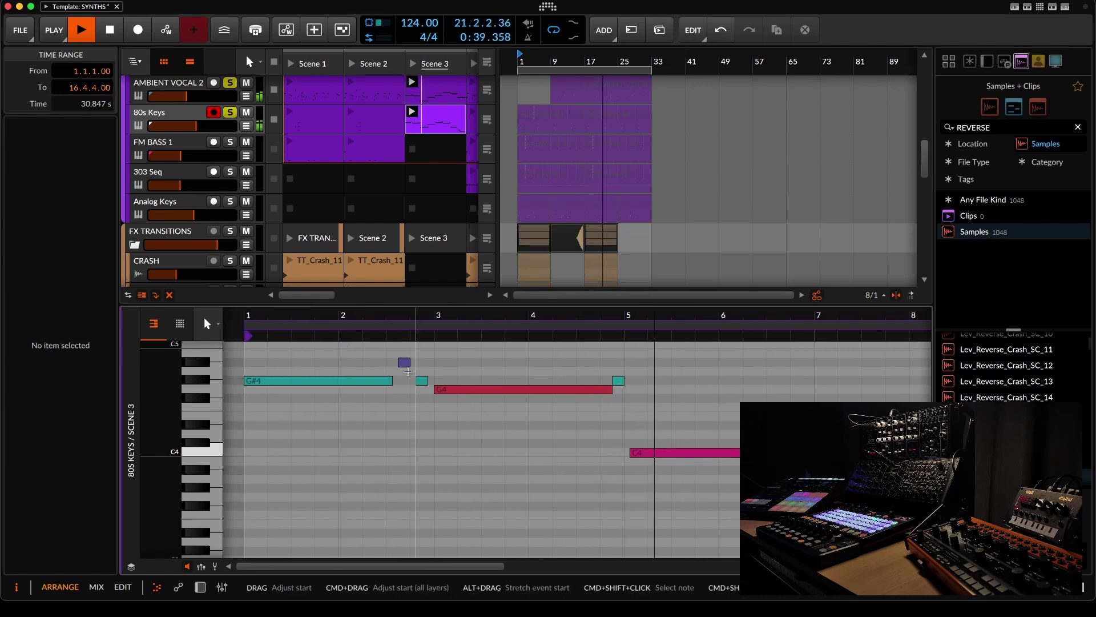
{"action": "left_click", "coordinate": [409, 411]}
{"action": "key", "text": "super+a"}
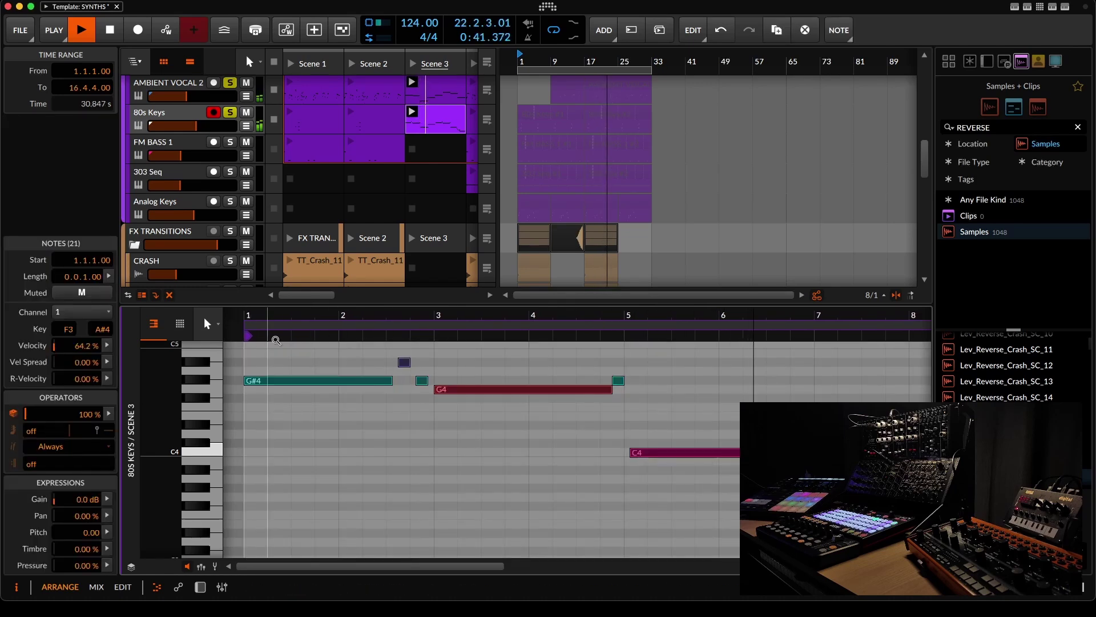
{"action": "left_click_drag", "start_coordinate": [816, 318], "coordinate": [598, 308]}
{"action": "left_click", "coordinate": [187, 566]}
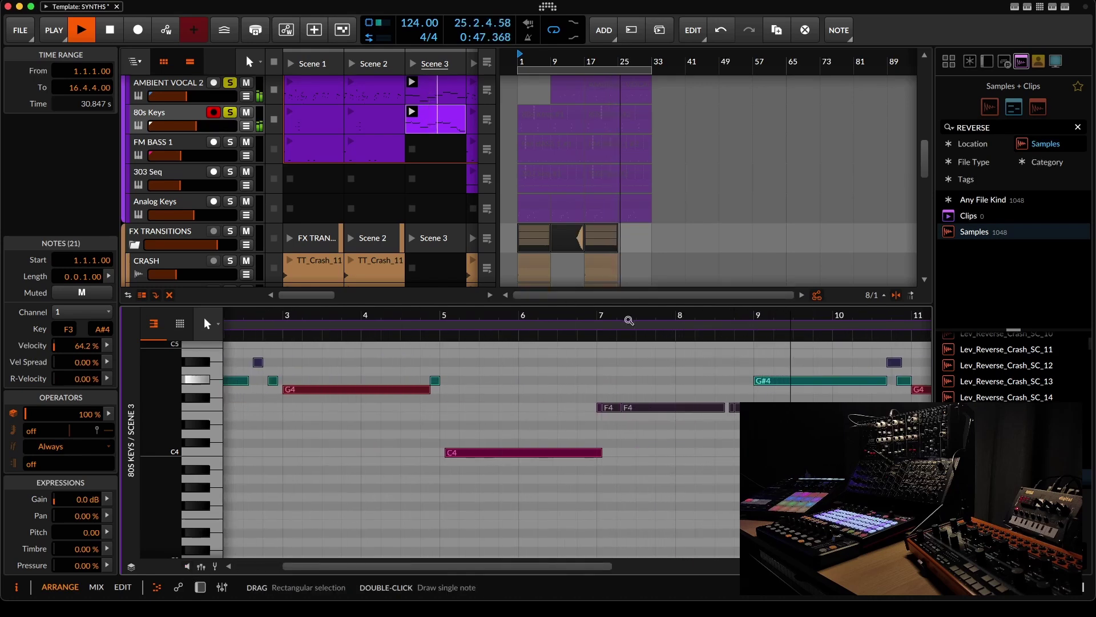
- Replace the split F4 notes at bar 7 of the 80s Keys clip with one F4 note spanning bars 7 to 9
{"action": "left_click_drag", "start_coordinate": [619, 318], "coordinate": [574, 416]}
{"action": "left_click", "coordinate": [573, 417]}
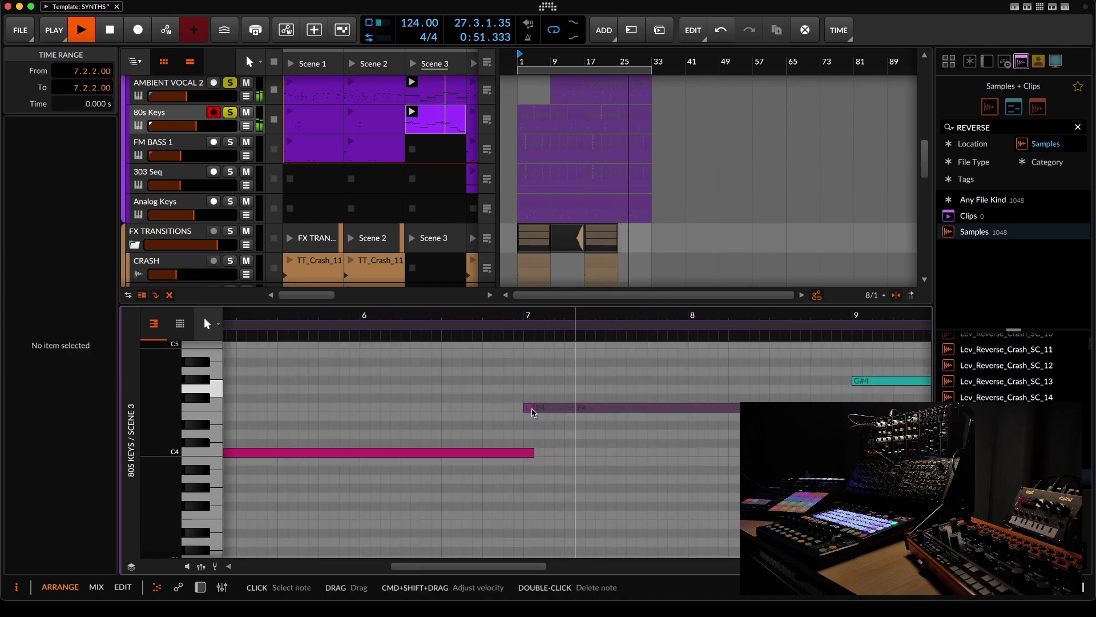
{"action": "left_click", "coordinate": [533, 411]}
{"action": "left_click_drag", "start_coordinate": [533, 408], "coordinate": [780, 387]}
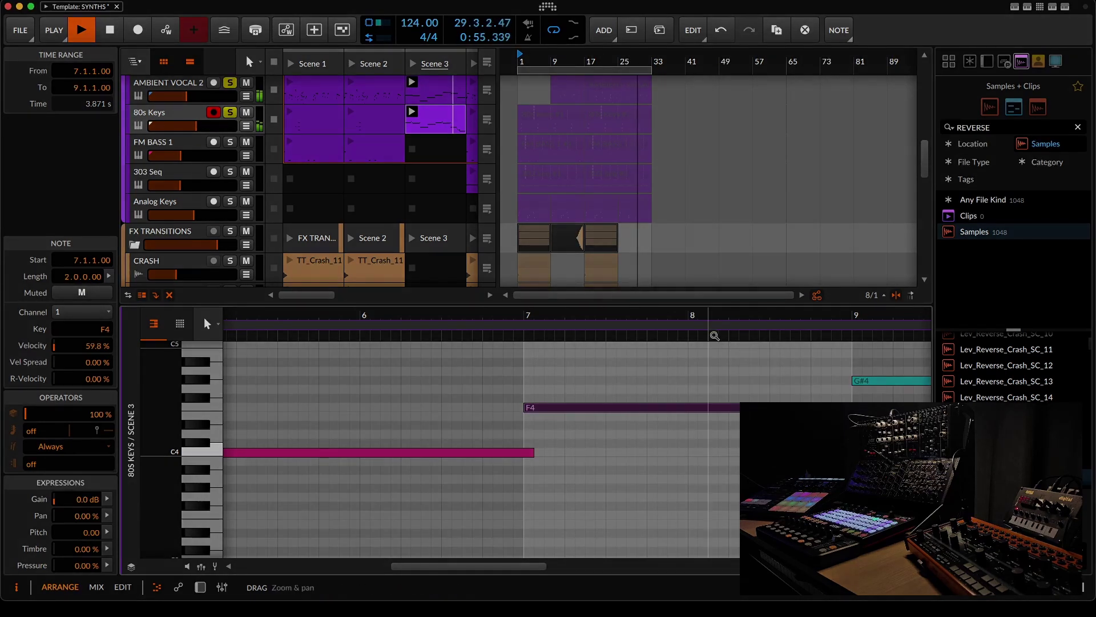
{"action": "left_click_drag", "start_coordinate": [714, 316], "coordinate": [693, 280]}
{"action": "left_click_drag", "start_coordinate": [274, 314], "coordinate": [271, 317]}
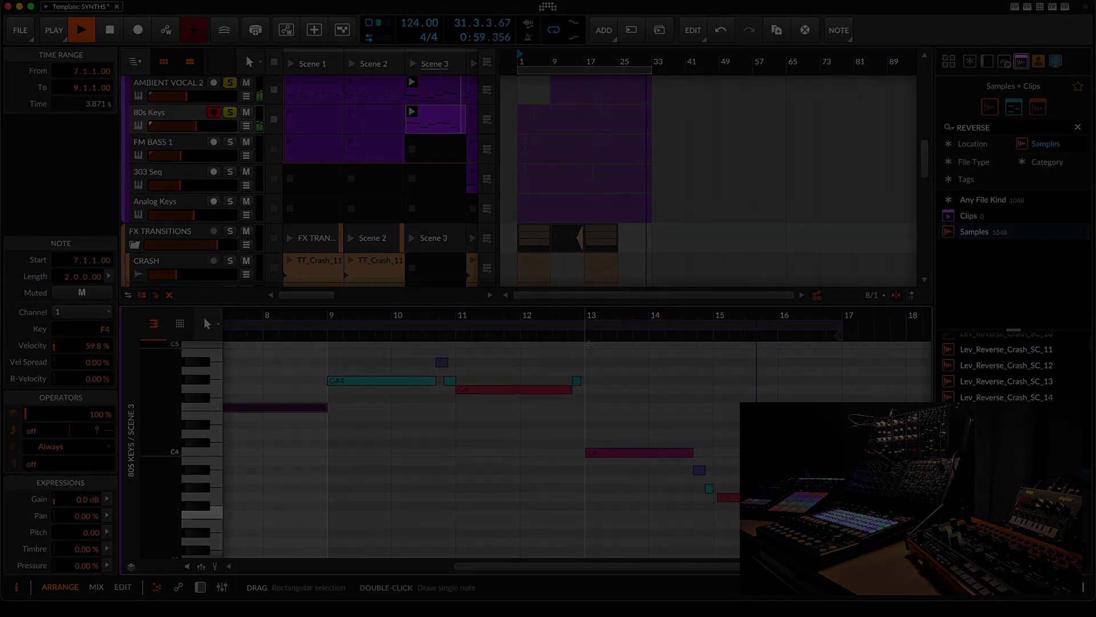